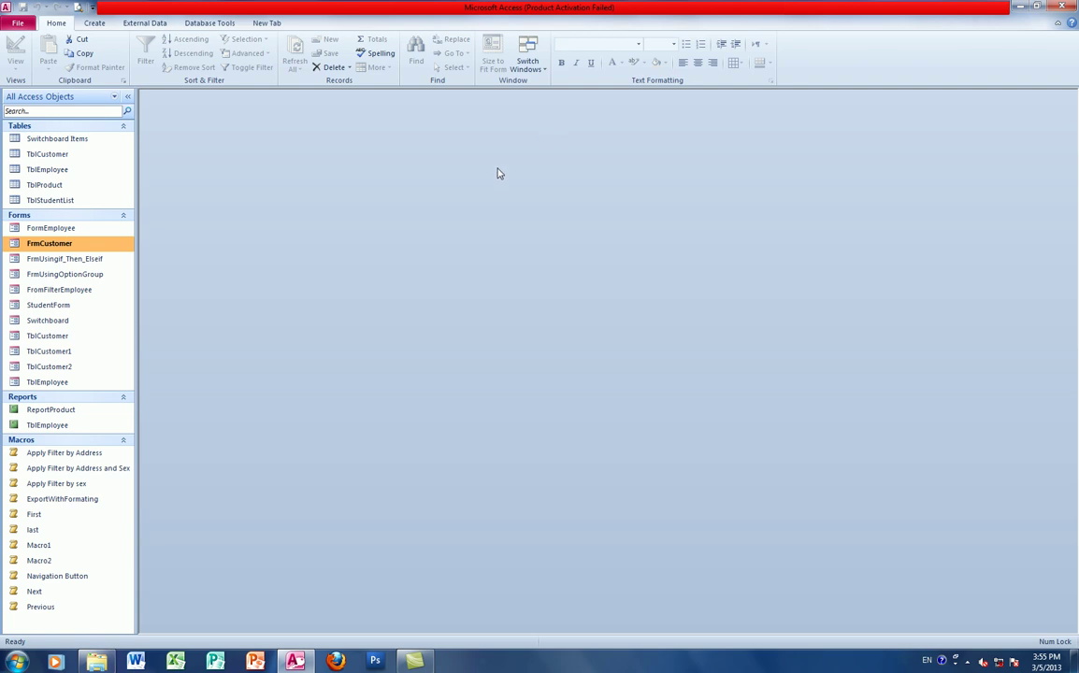
Open the FromFilterEmployee form and look through its employee records.
double_click(54, 229)
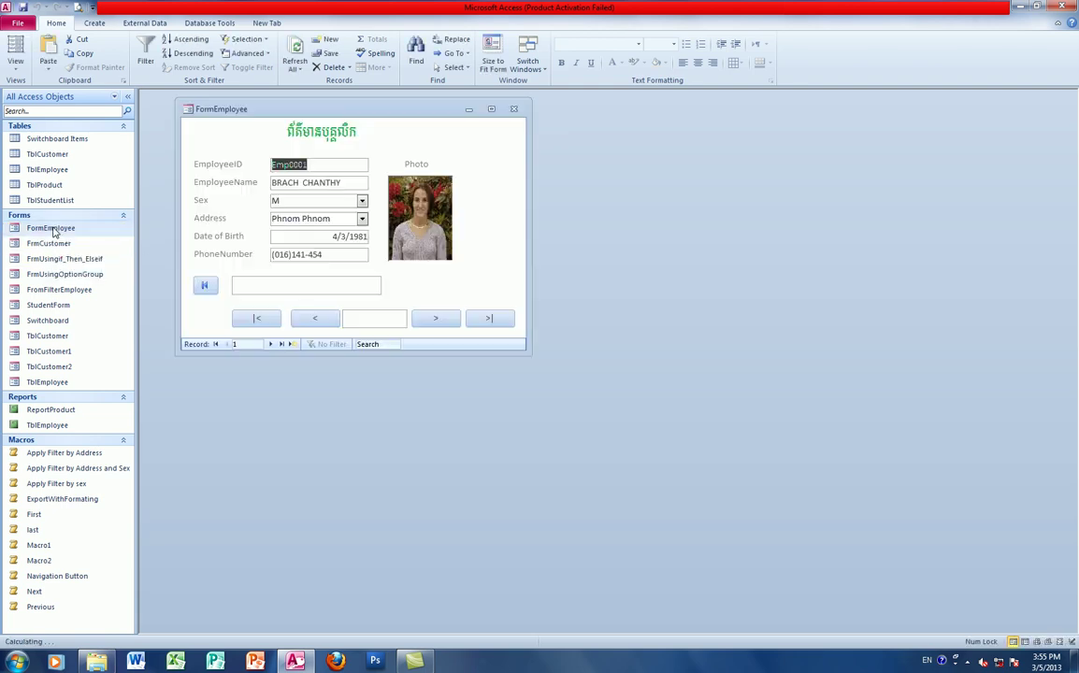
click(514, 110)
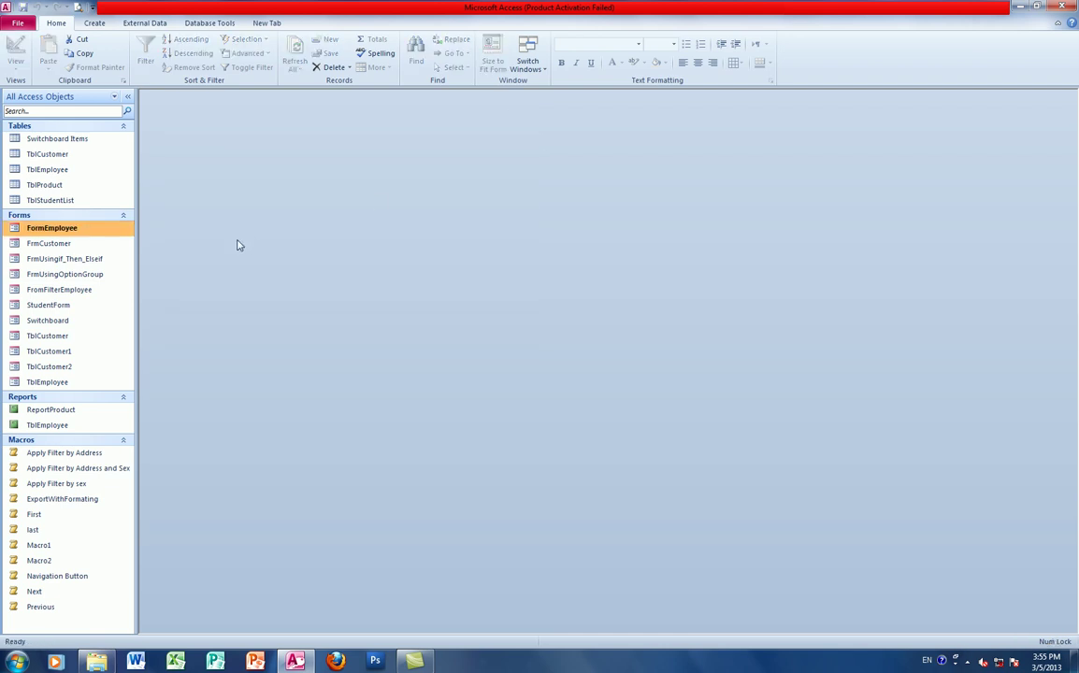
double_click(59, 291)
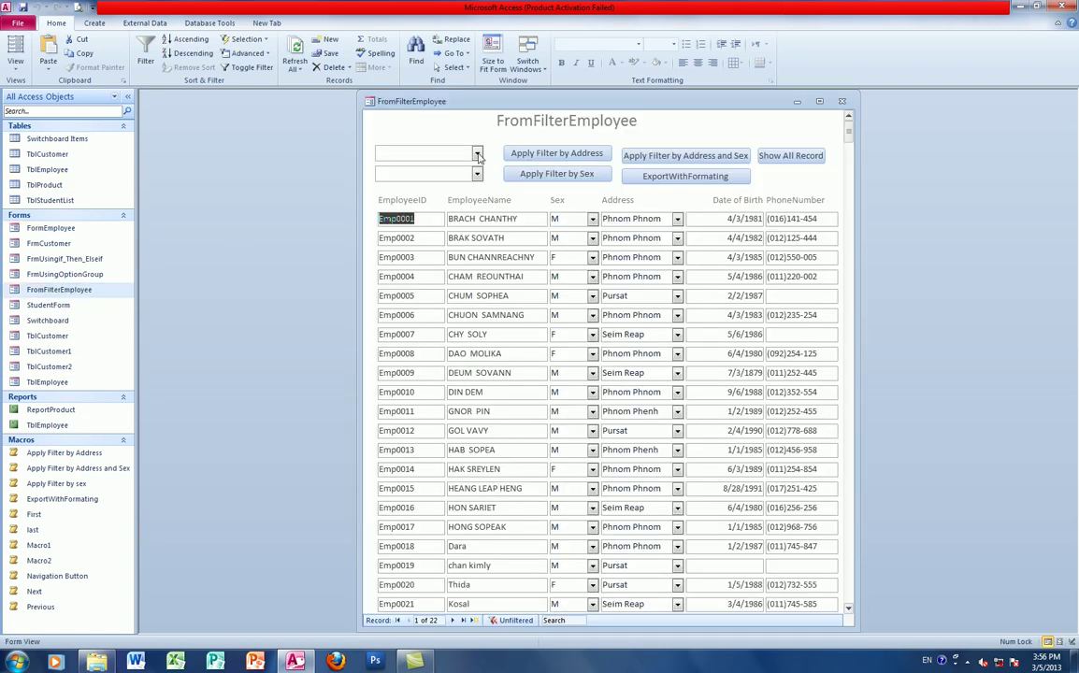
drag(533, 96, 427, 92)
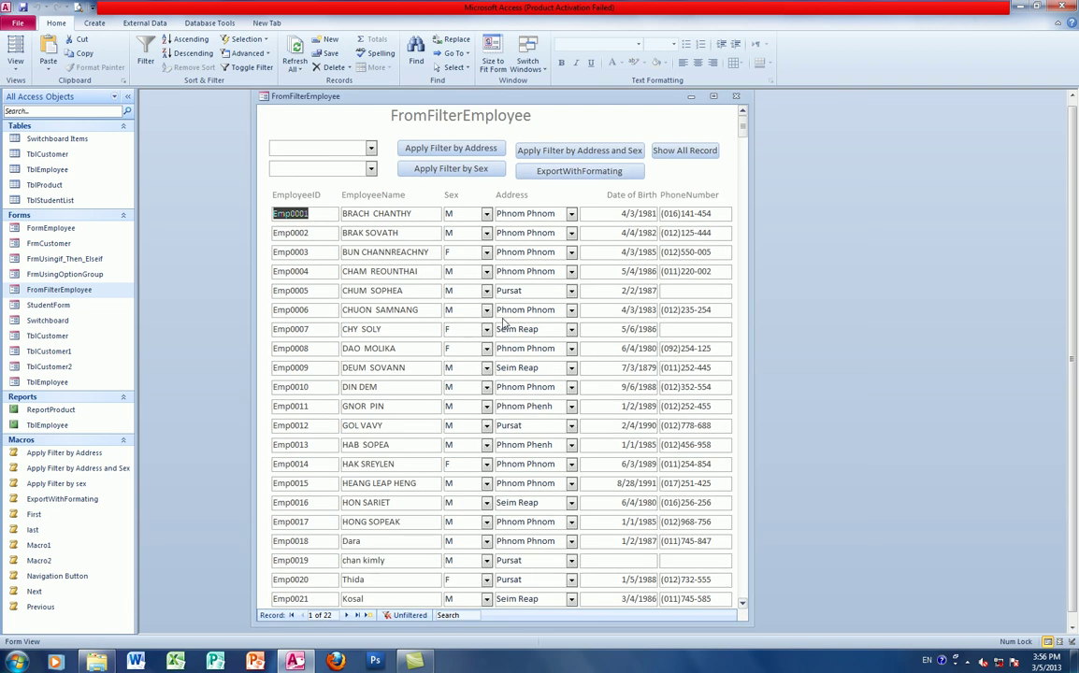
scroll(569, 368, down, 2)
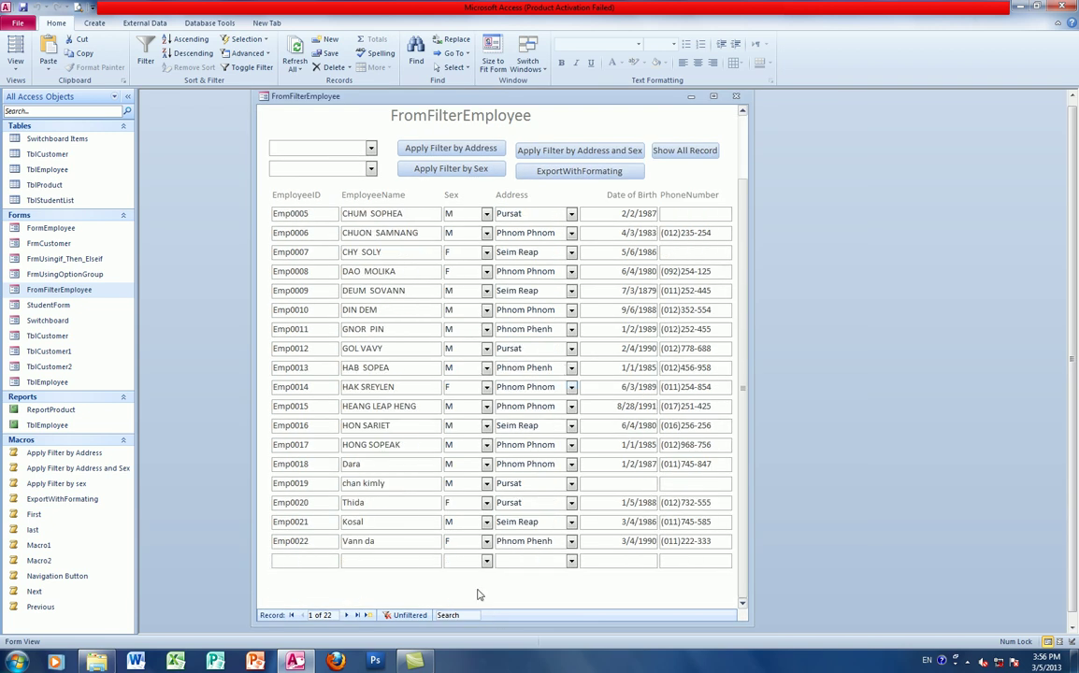
Switch the FromFilterEmployee form to Design View and extend the Form Footer into a blank area about 0.8 ruler units high.
click(19, 69)
click(47, 136)
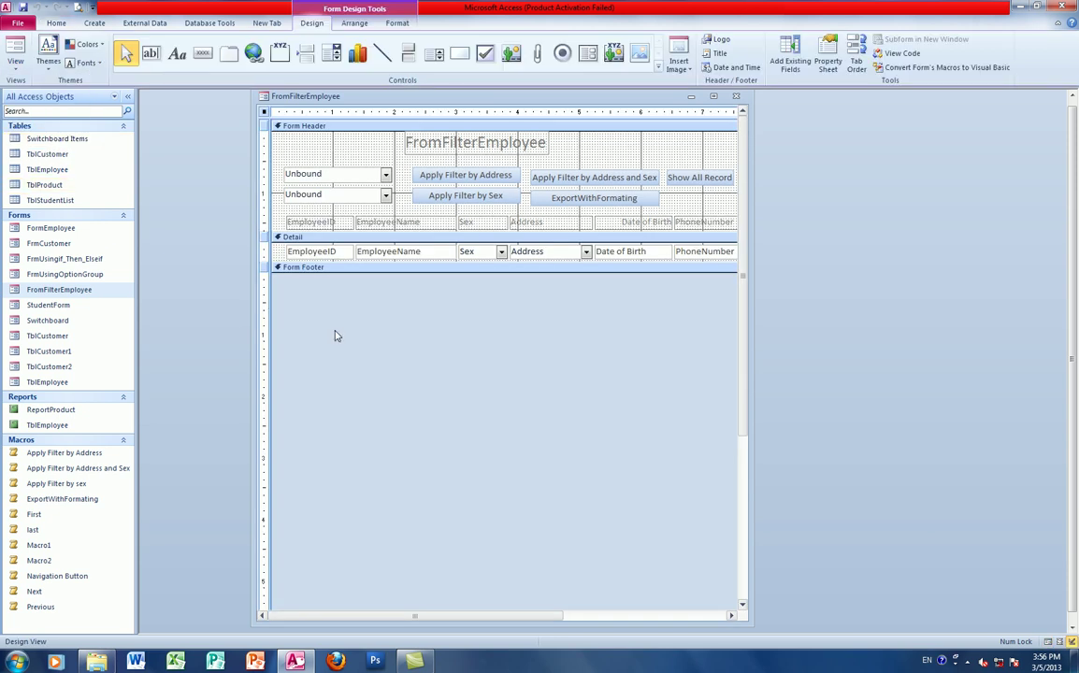
drag(341, 270, 341, 323)
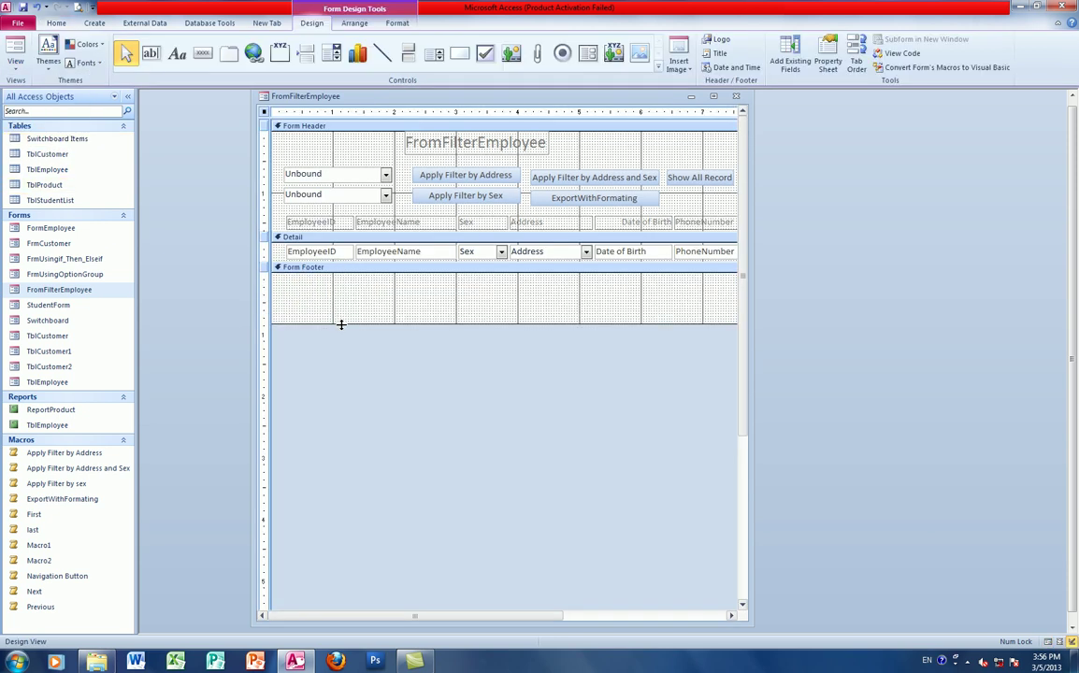
Shorten, widen and reposition the form window so the full design width shows, and save the form.
drag(481, 622, 474, 496)
drag(373, 97, 368, 108)
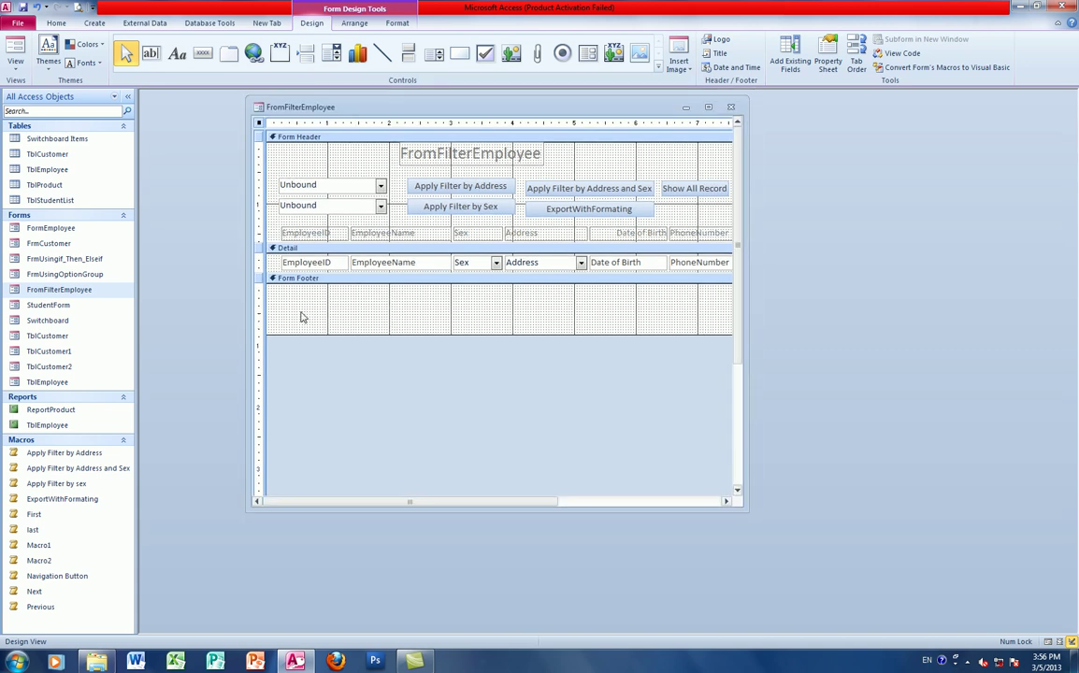
drag(285, 296, 720, 322)
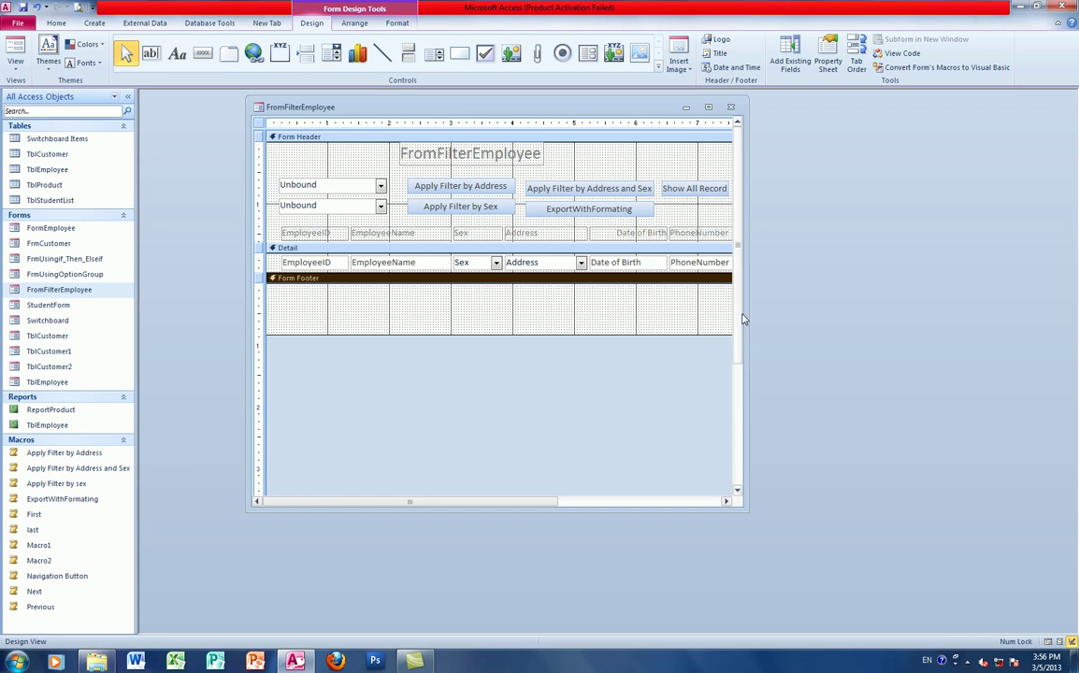
drag(746, 316, 759, 315)
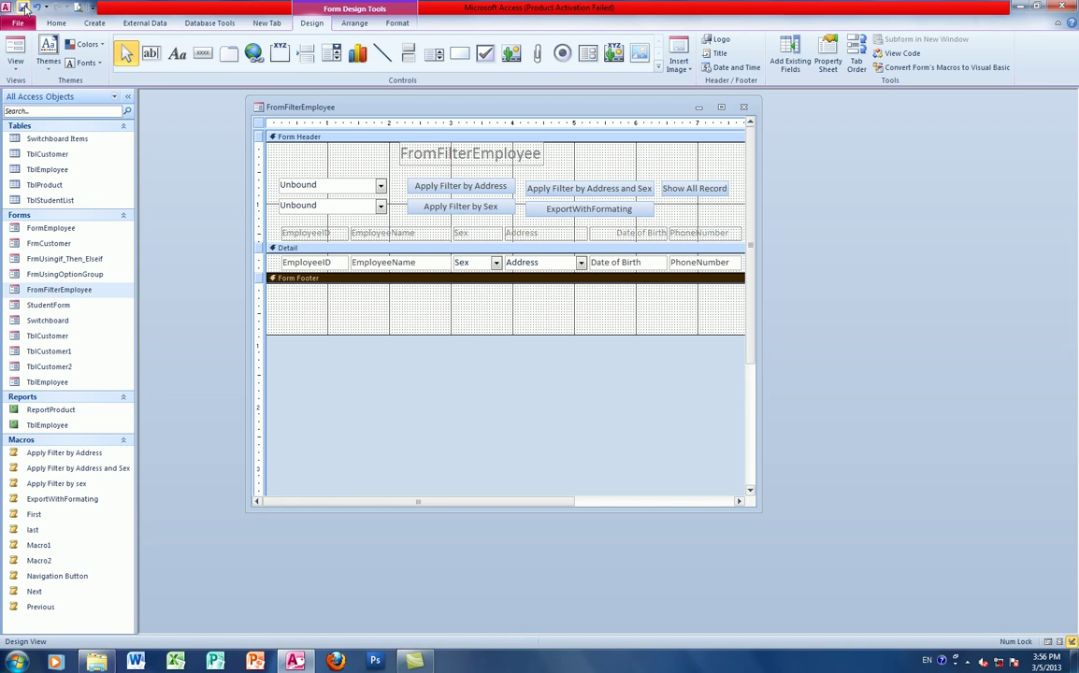
click(23, 7)
drag(394, 114, 374, 156)
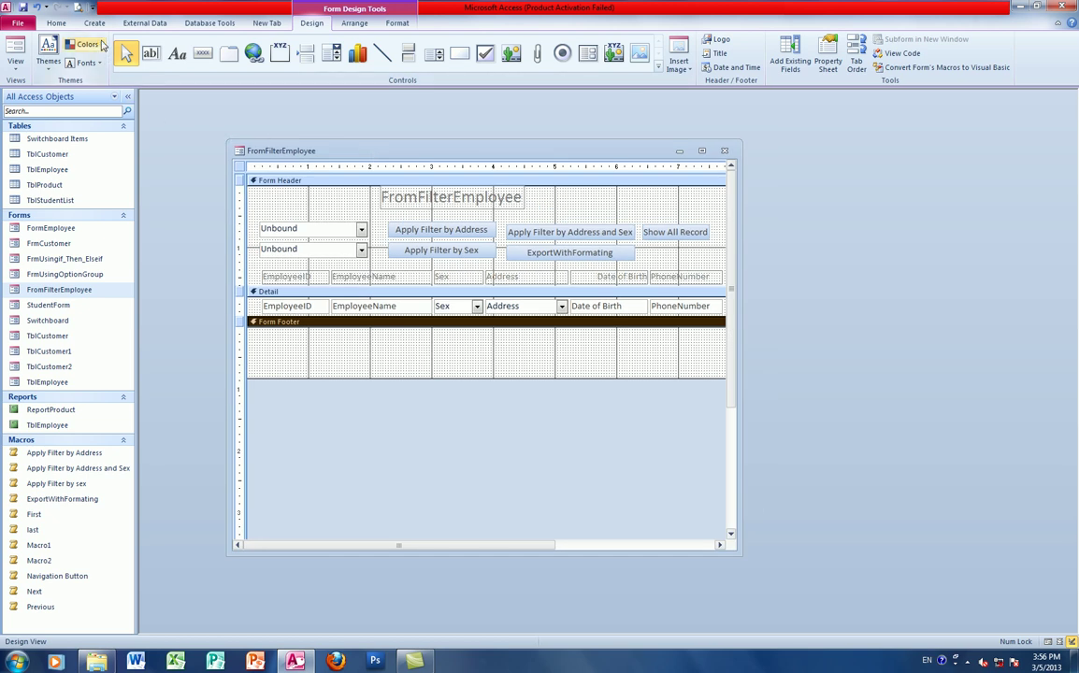
Create a new macro containing a submacro named SP.
click(91, 24)
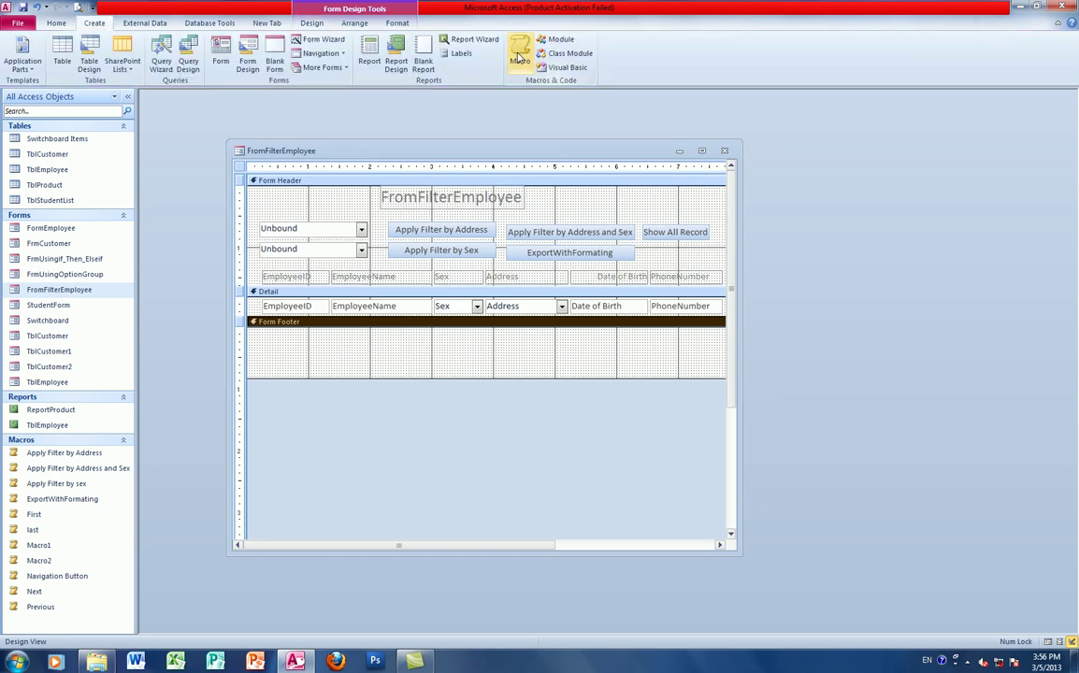
click(520, 58)
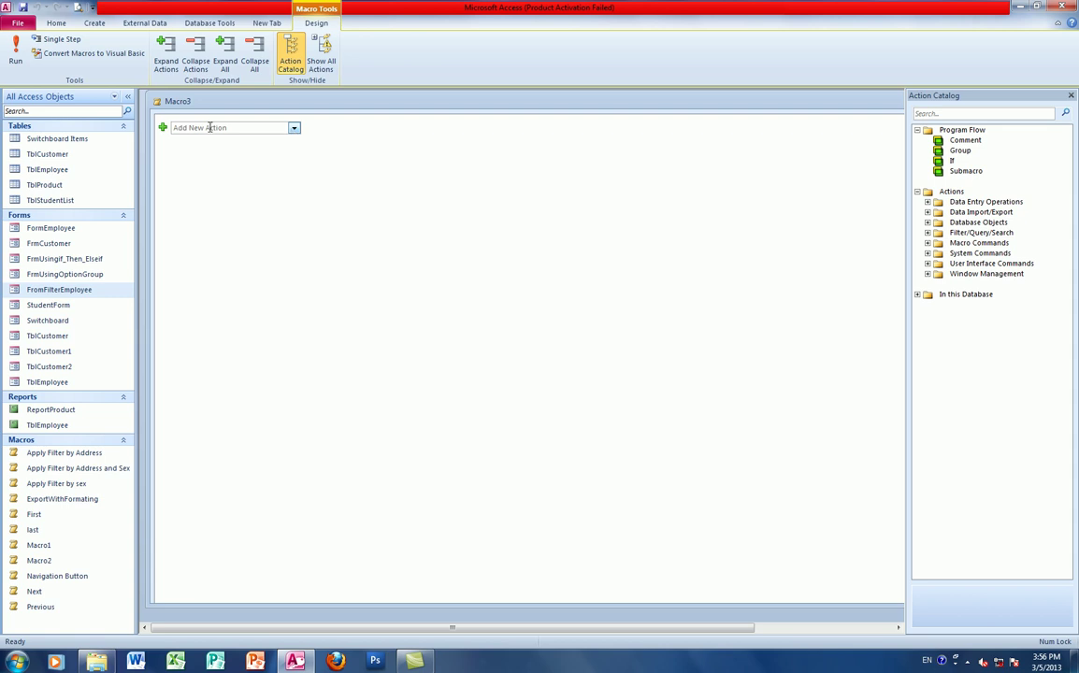
click(294, 129)
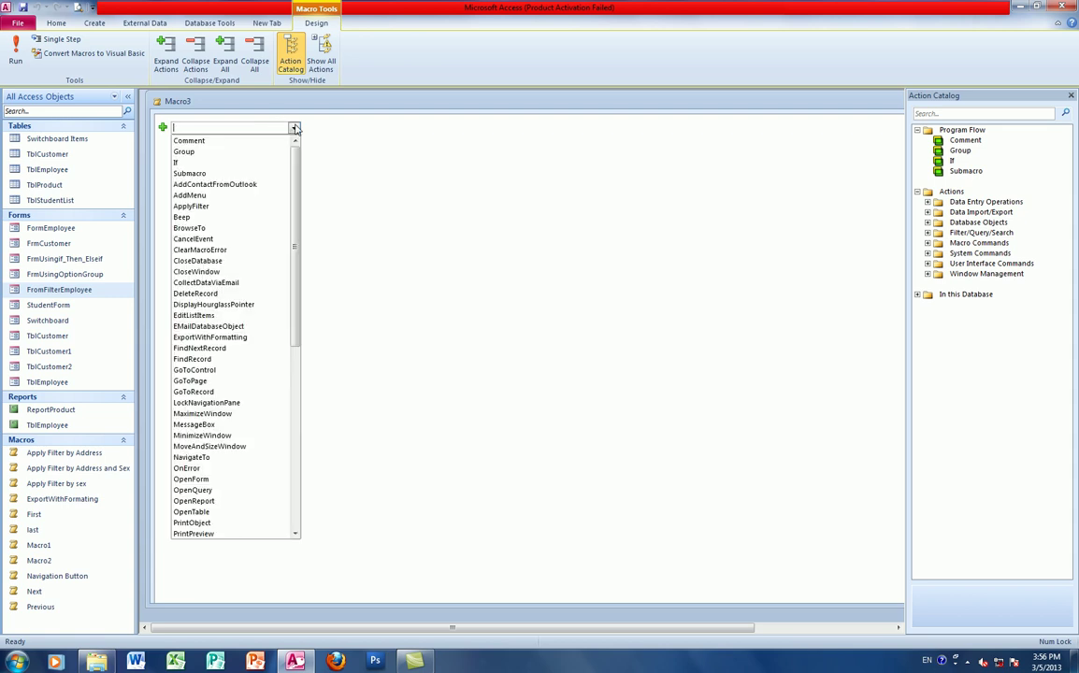
click(194, 178)
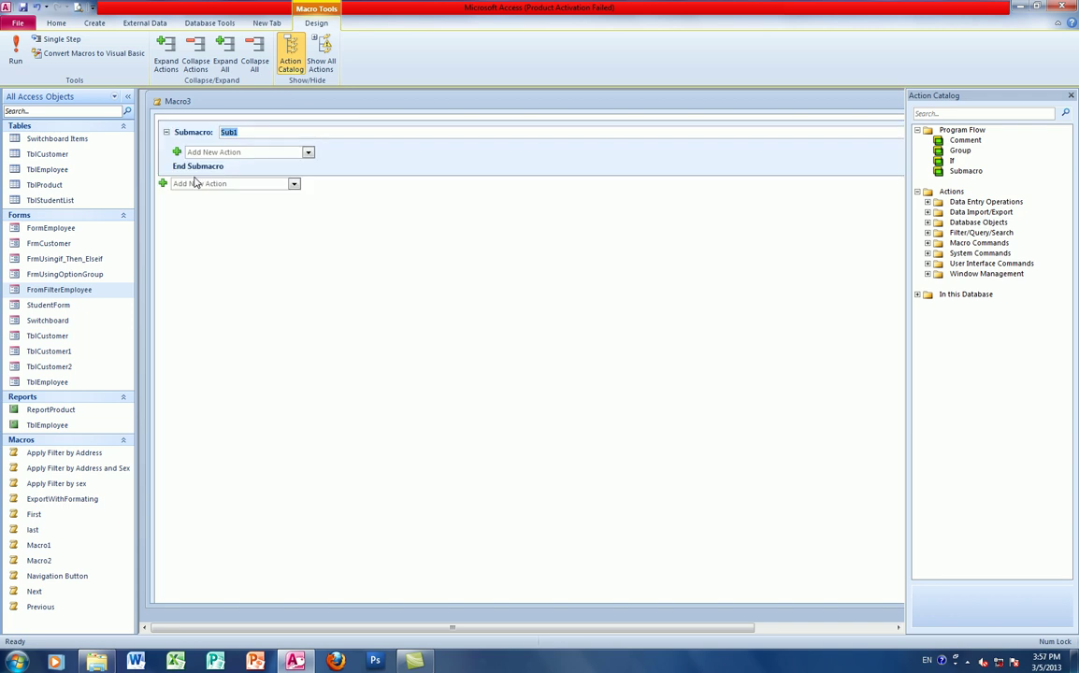
click(249, 132)
double_click(249, 132)
text(SF)
click(221, 135)
Add an If block with the condition [PIB]=1 inside the SP submacro.
click(242, 152)
click(307, 151)
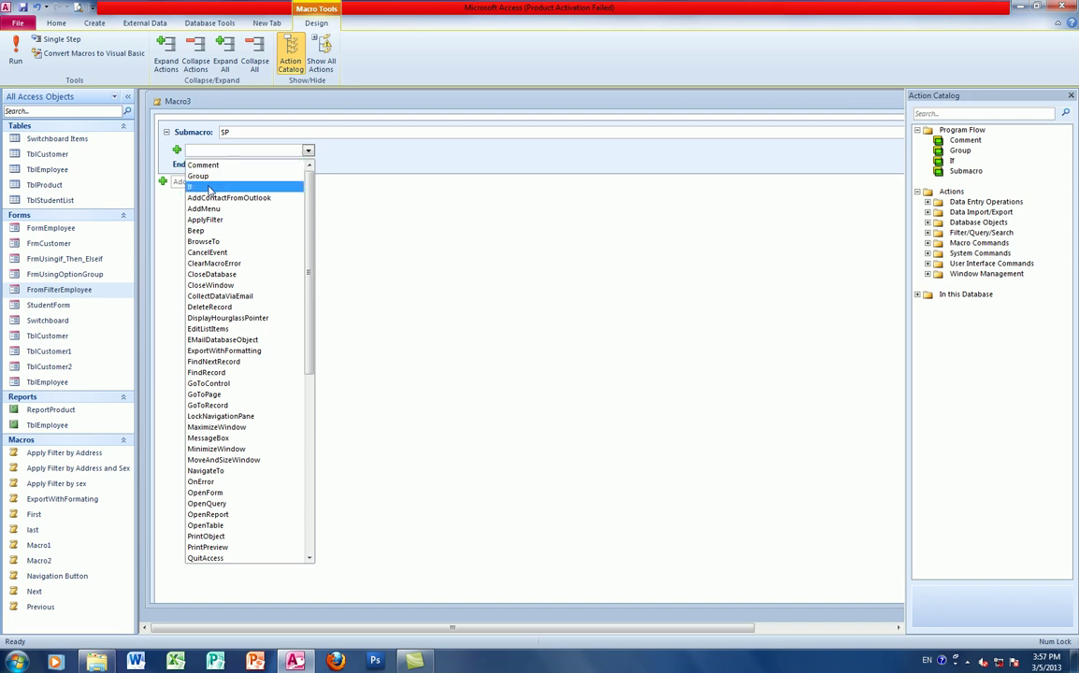
click(210, 188)
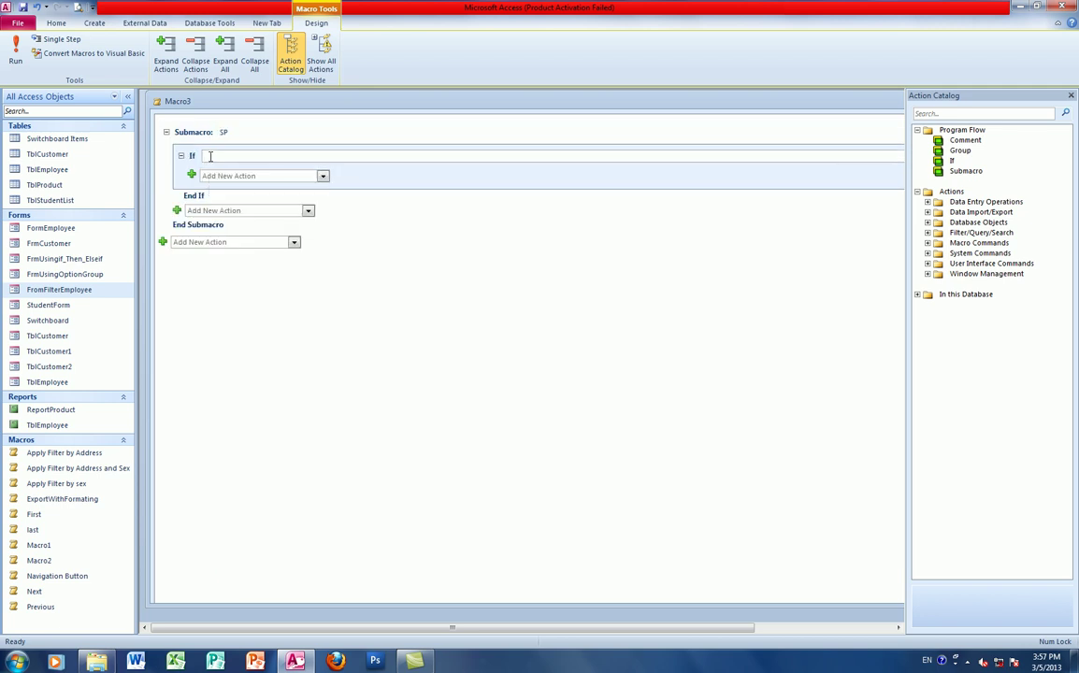
text([PID]=1)
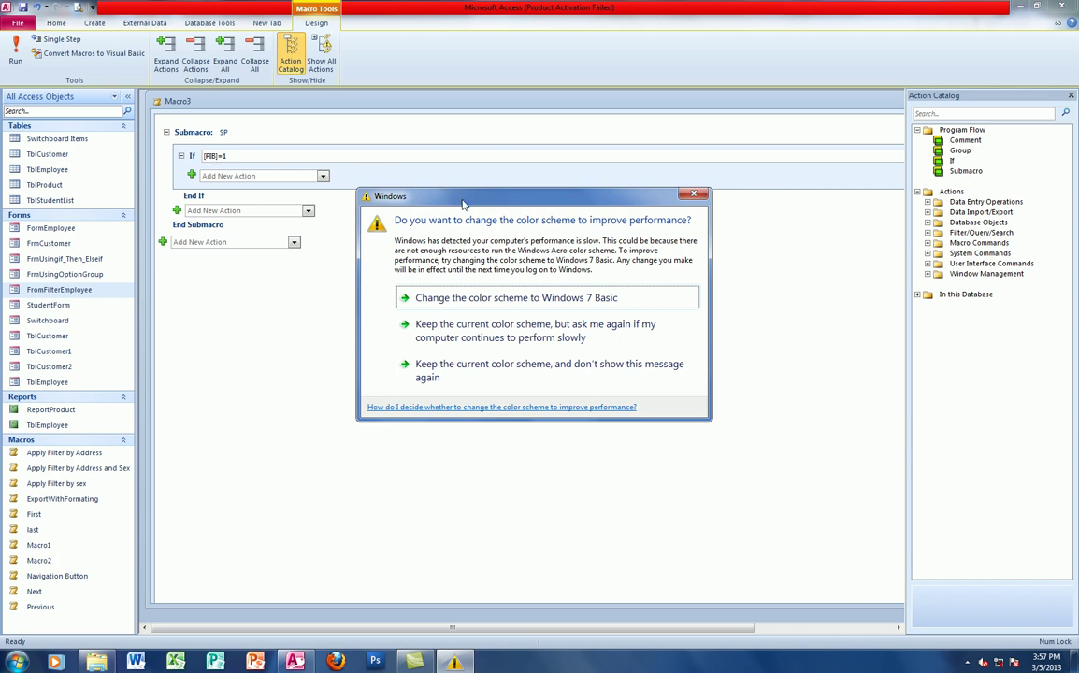
drag(540, 508, 524, 512)
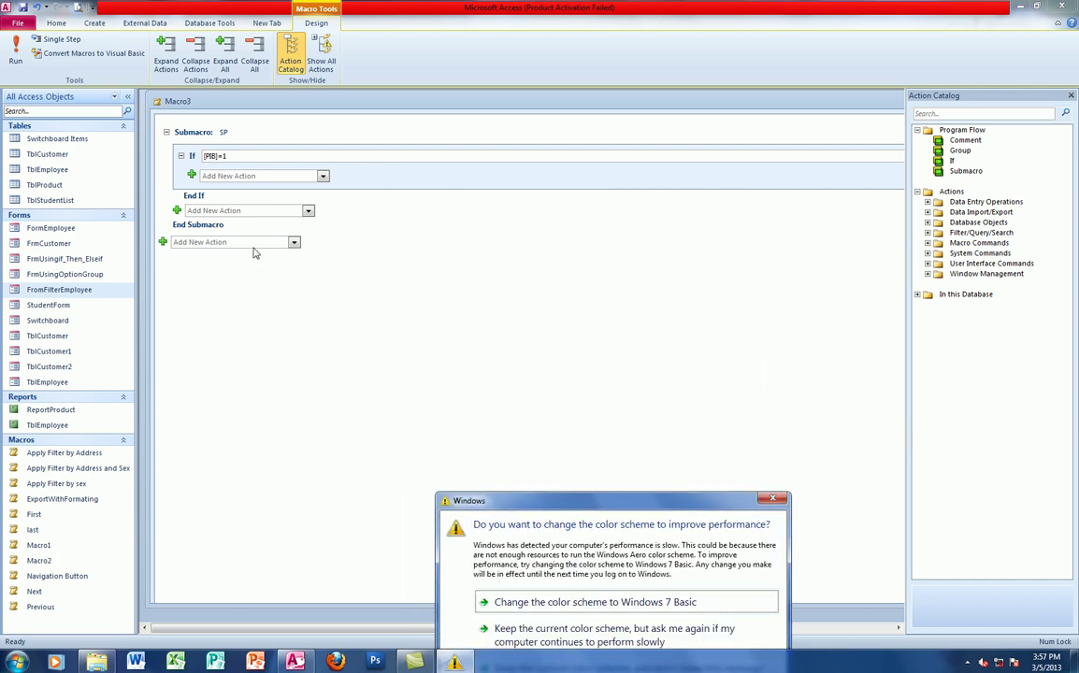
Add an ApplyFilter action to the [PIB]=1 block with the Where Condition [EmployeeName] Like "A*".
click(270, 176)
click(322, 175)
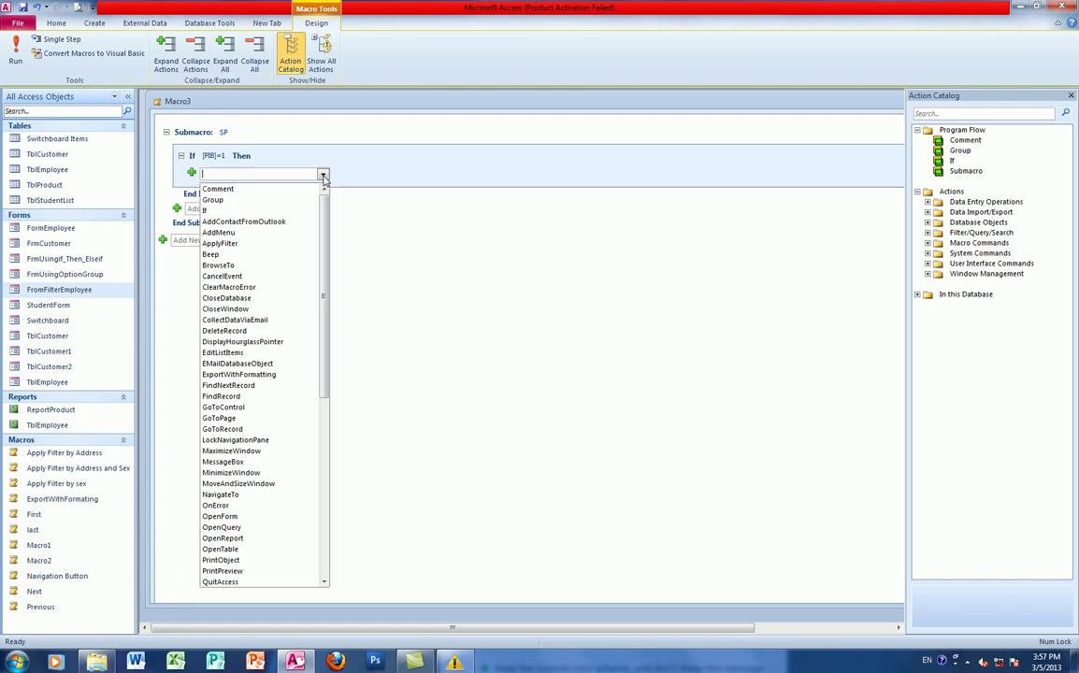
click(262, 246)
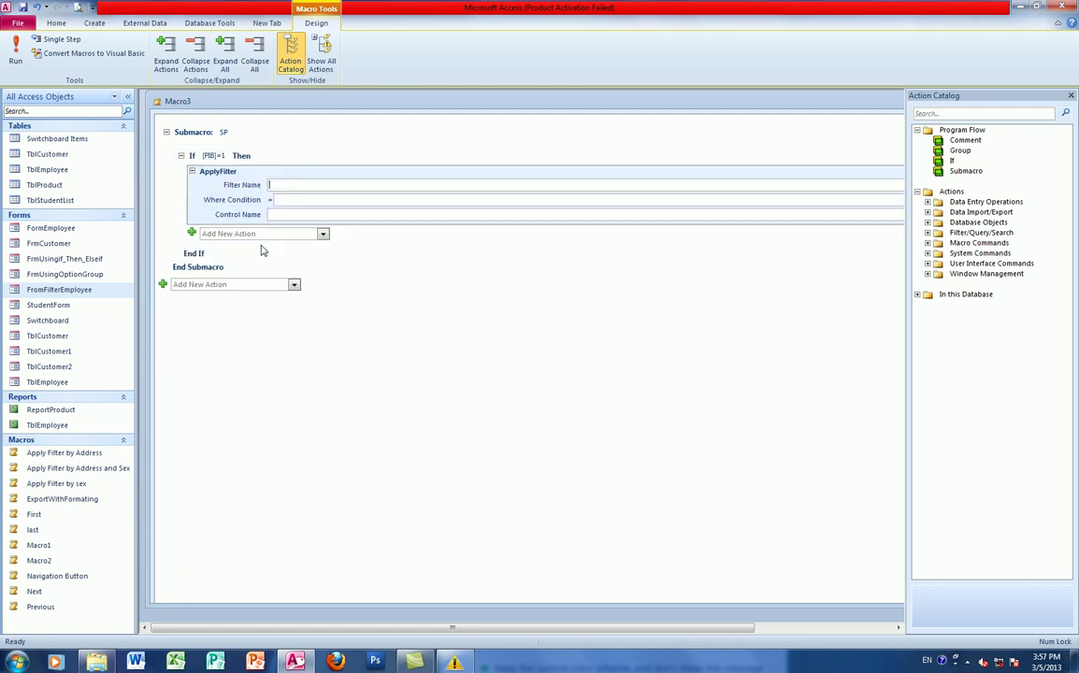
click(283, 199)
text([Em)
text(p)
text(loyeeN)
text(ame)
text(])
text(Like)
text("A)
text(*")
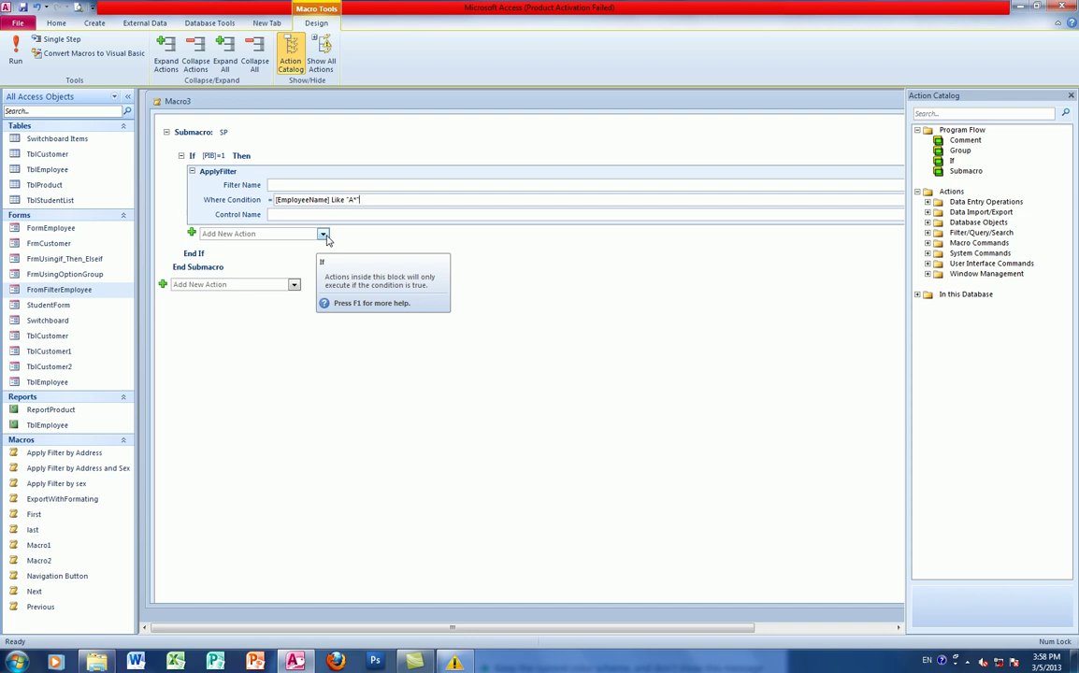
Collapse the [PIB]=1 block and add a second If block with the condition [PIB]=2 below it in the submacro.
click(182, 156)
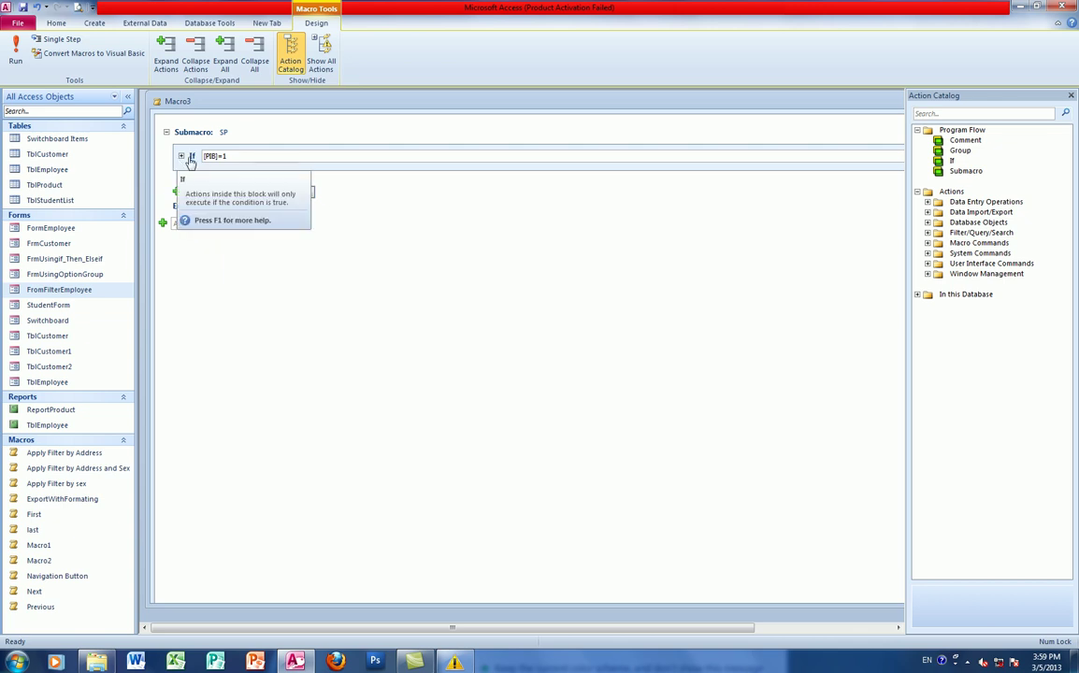
click(181, 156)
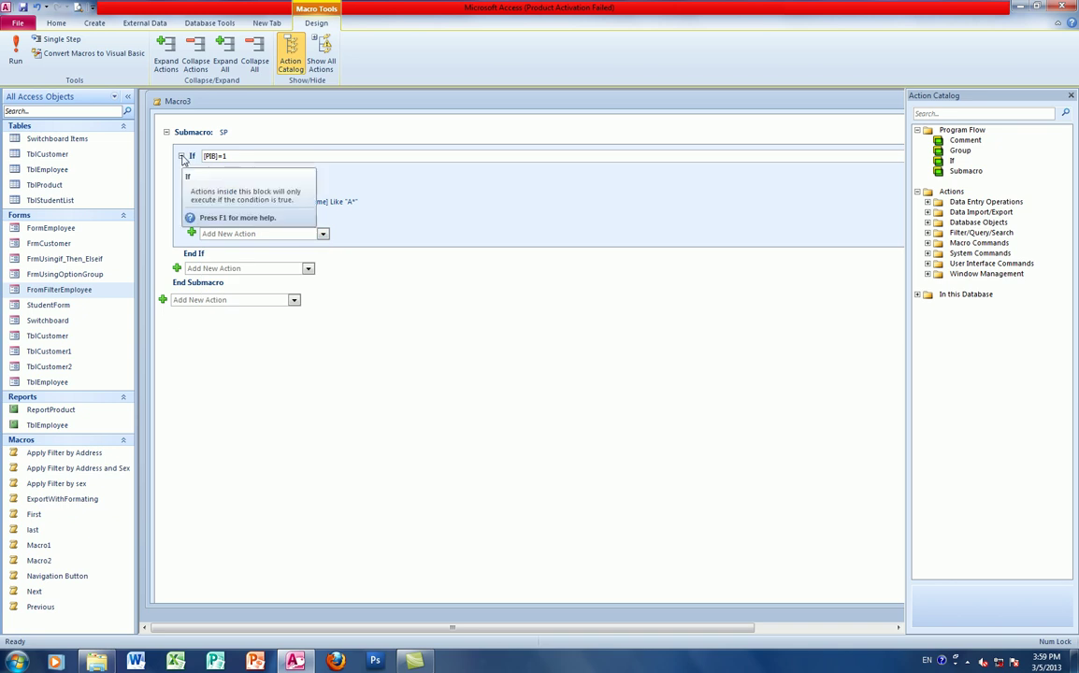
click(182, 157)
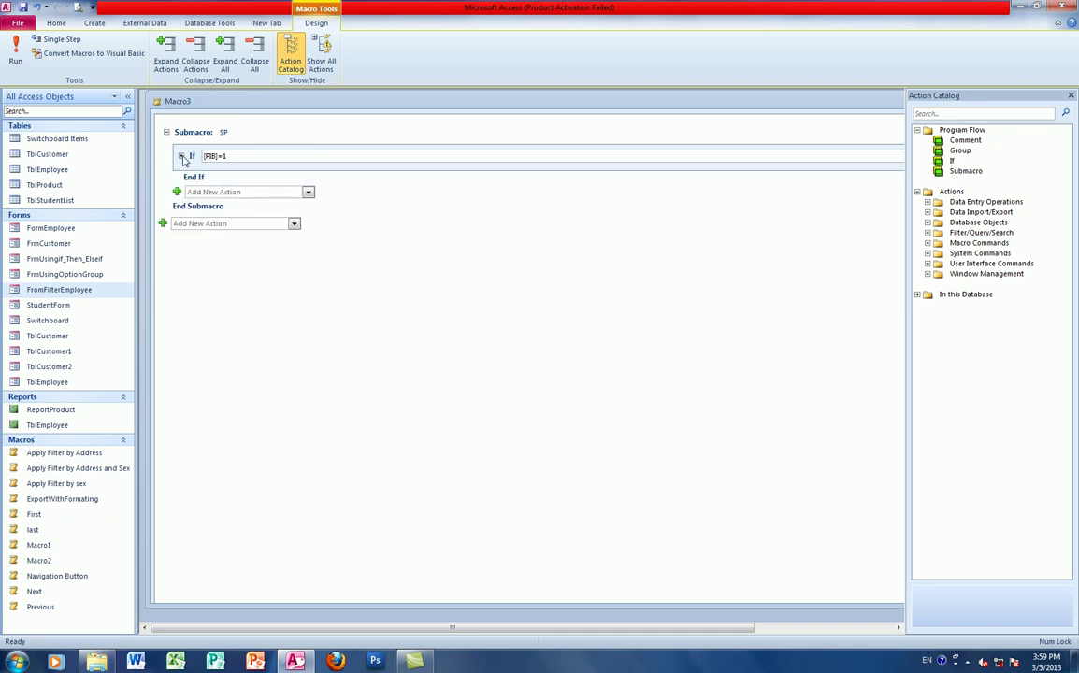
click(309, 193)
click(207, 230)
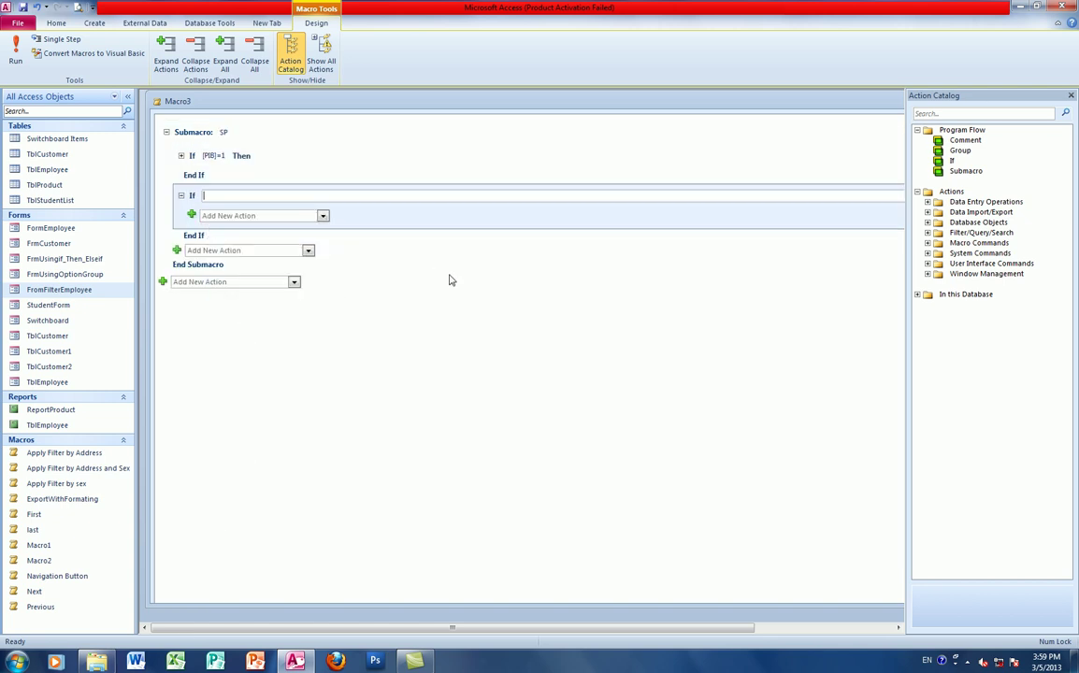
text([PIB]=2)
Add an ApplyFilter action to the [PIB]=2 block with the Where Condition [EmployeeName] like "B*".
click(213, 216)
click(322, 216)
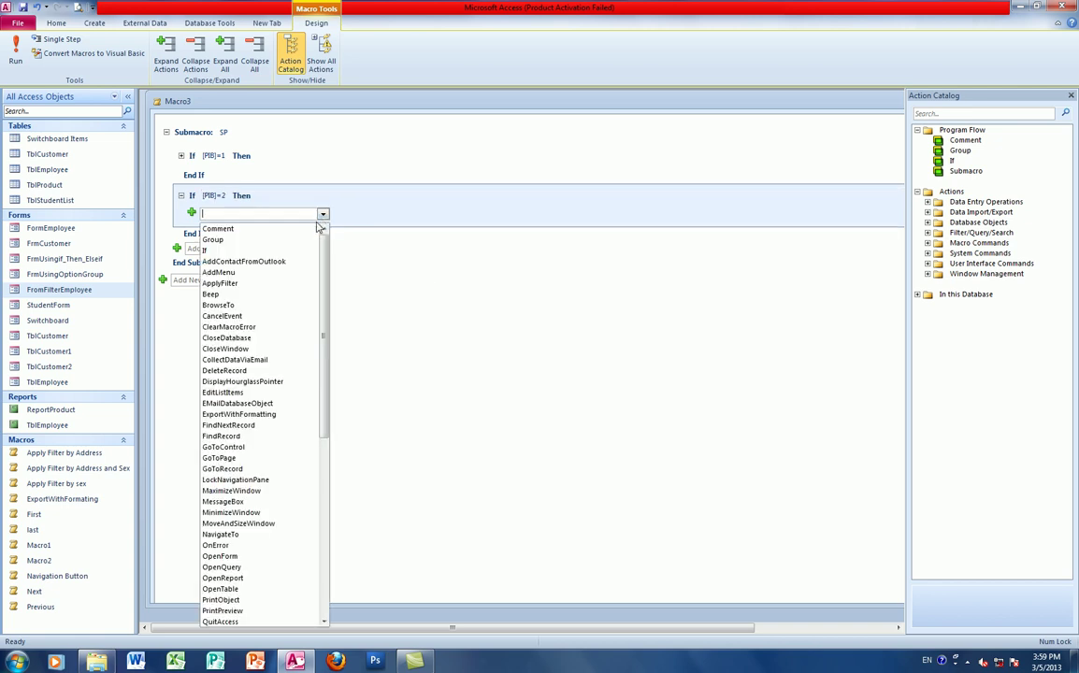
click(224, 283)
click(285, 241)
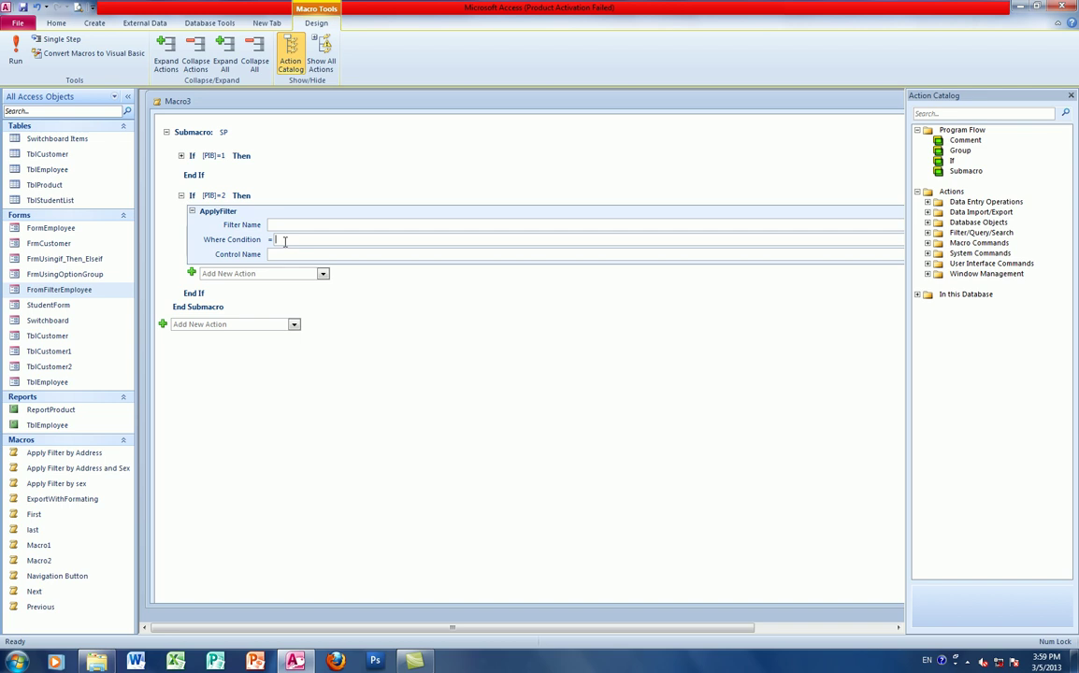
text([E)
text(mplo)
text(yeeNa)
text(me] l)
text(ike )
text("B)
text(*")
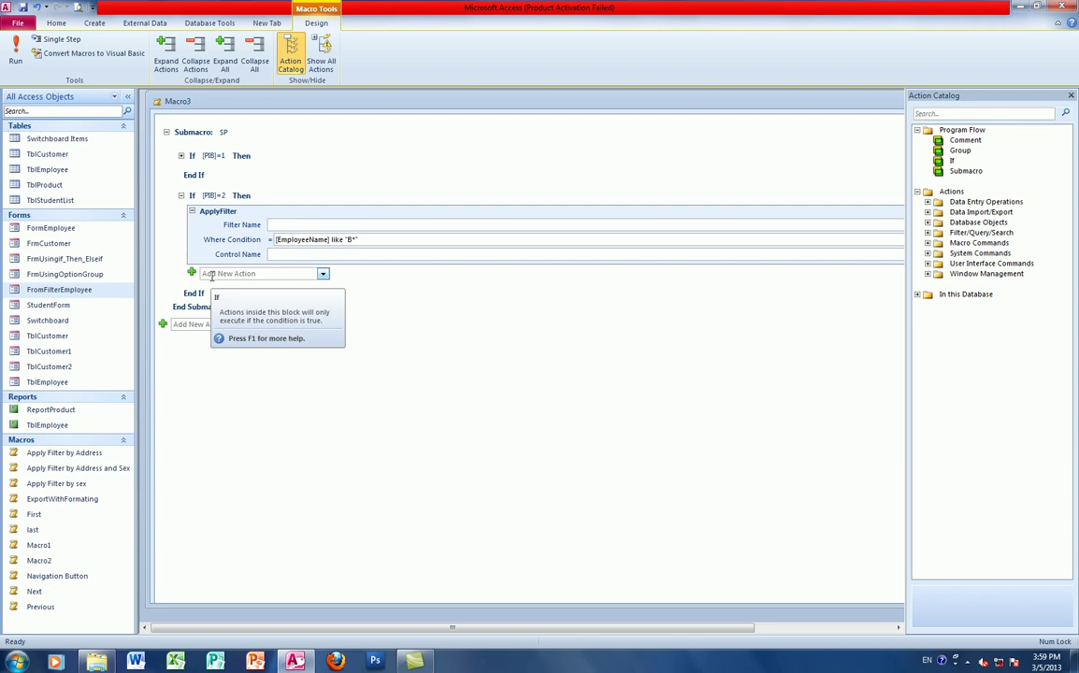
Collapse the [PIB]=2 block and add a third If block with the condition [PIB]=3 to the submacro.
click(183, 196)
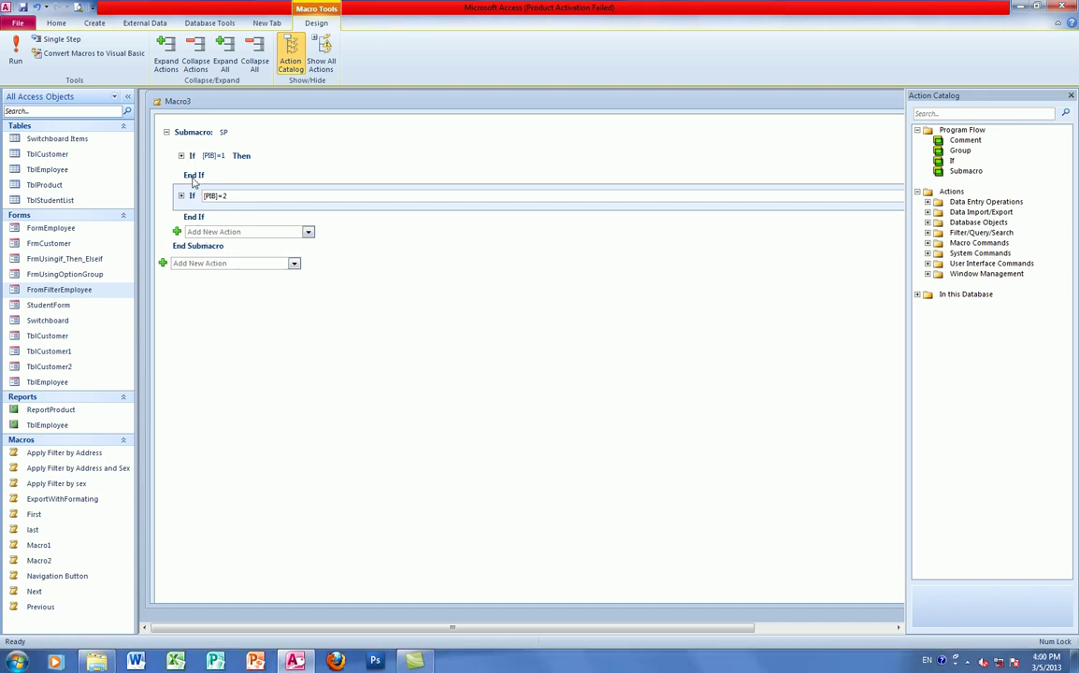
click(197, 231)
click(307, 231)
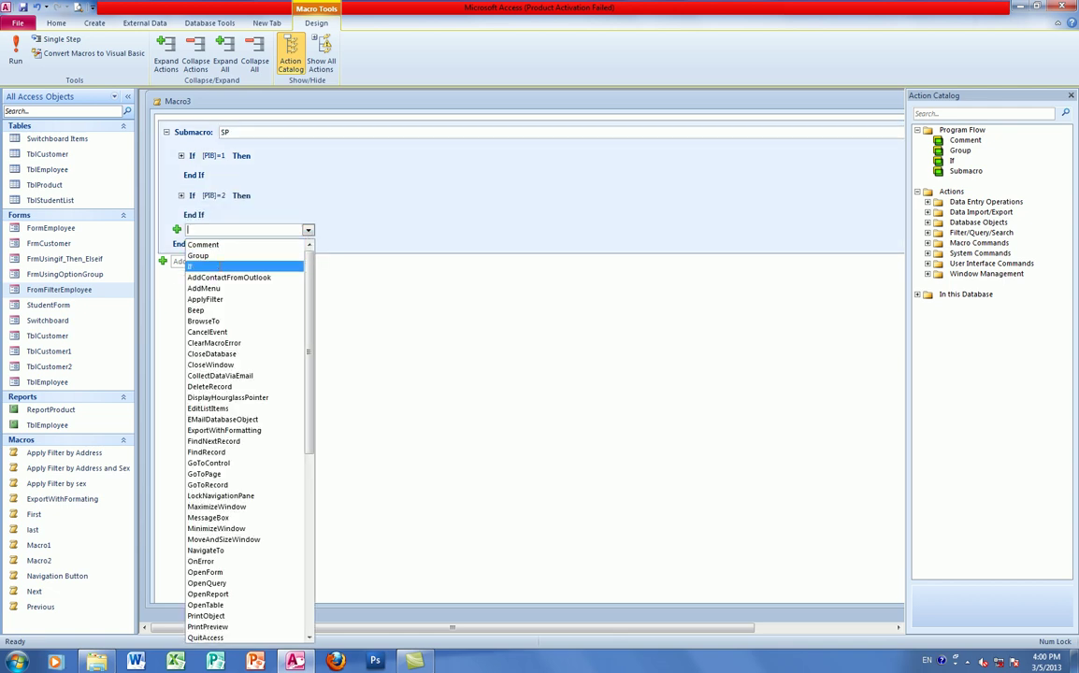
click(219, 268)
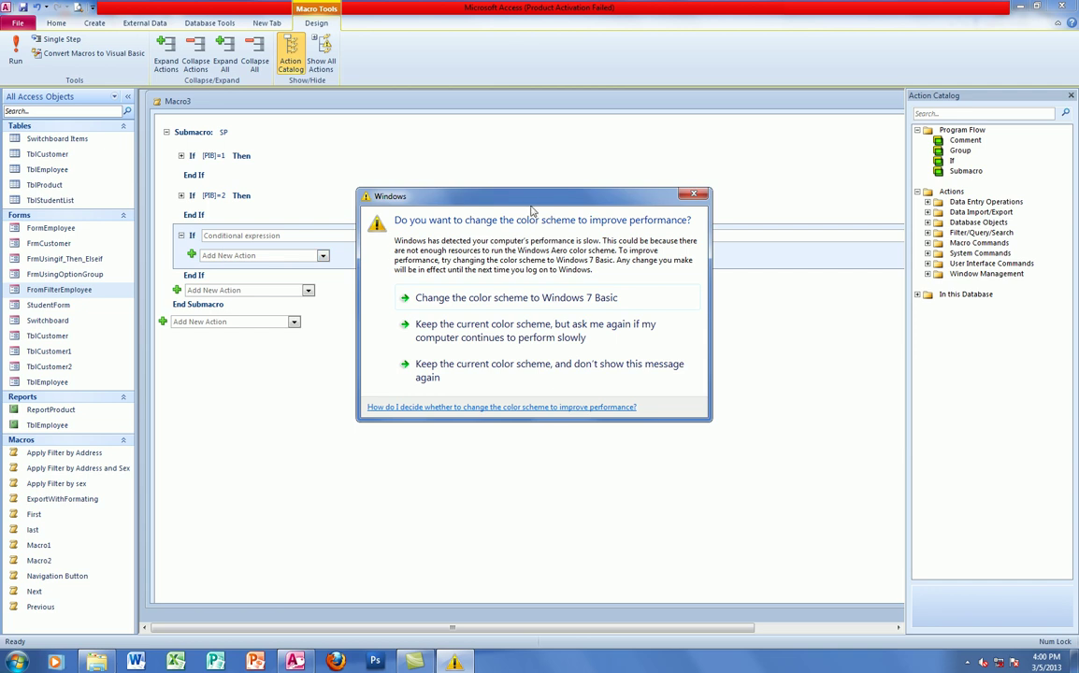
click(256, 234)
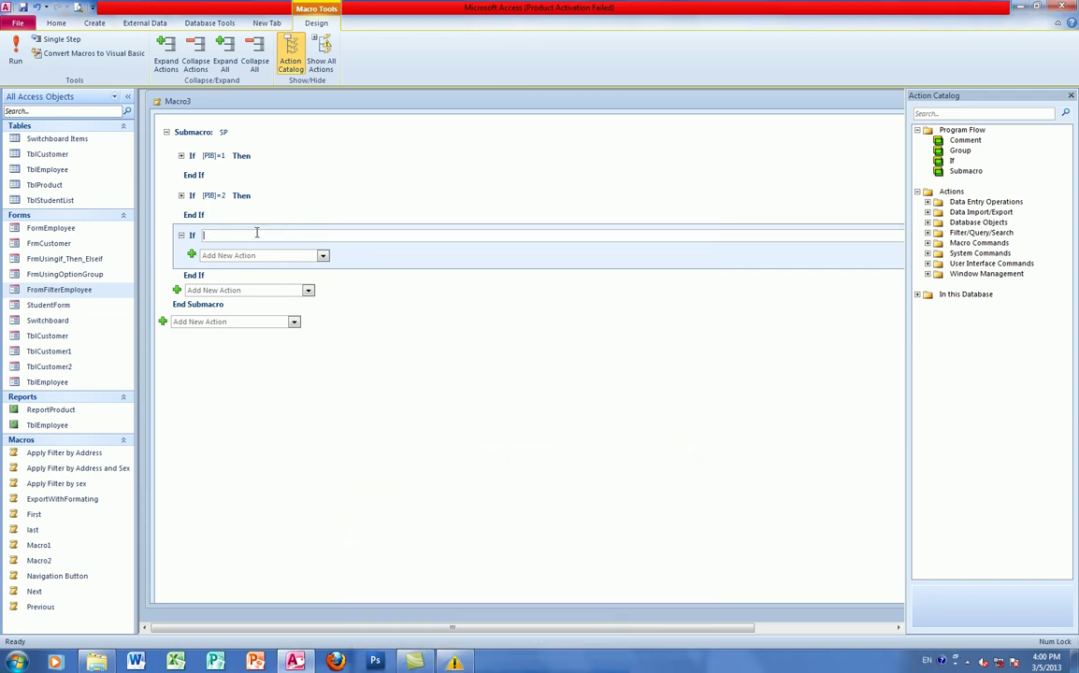
text([PIB]=3)
Add an ApplyFilter action to the [PIB]=3 block with a Where Condition matching EmployeeName starting with C, and collapse the block.
click(225, 255)
click(322, 255)
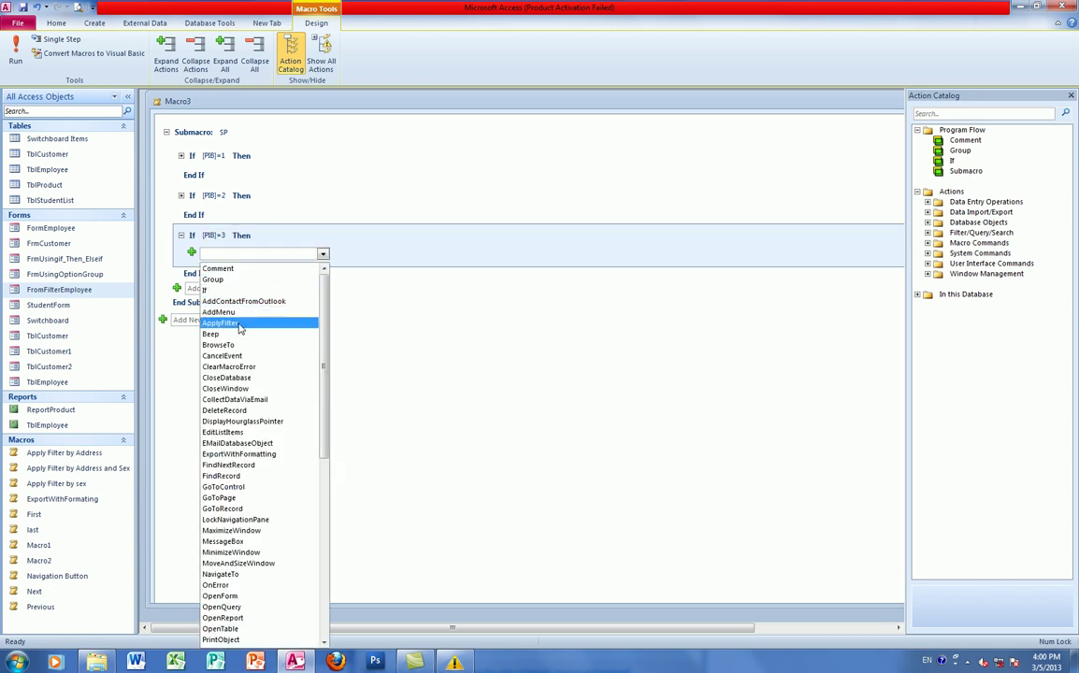
click(240, 324)
click(290, 280)
text([EmployeeName])
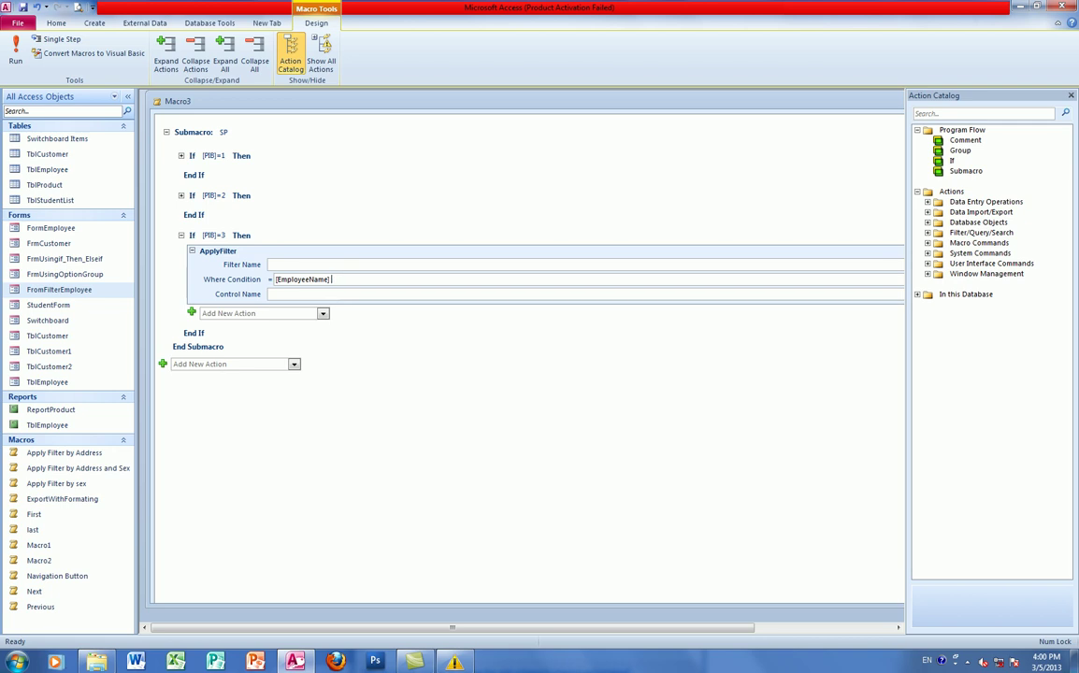
text( like "A*")
key(BackSpace)
key(BackSpace)
key(BackSpace)
text(C")
click(180, 235)
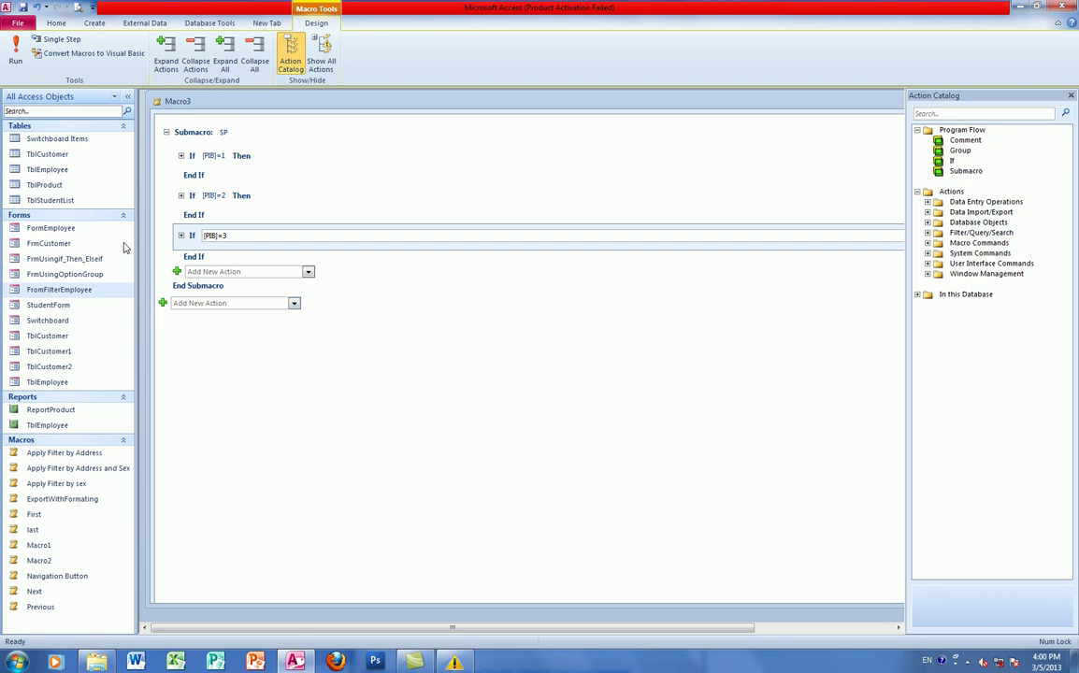
Save the macro as Navigation and close it together with the Action Catalog.
click(23, 7)
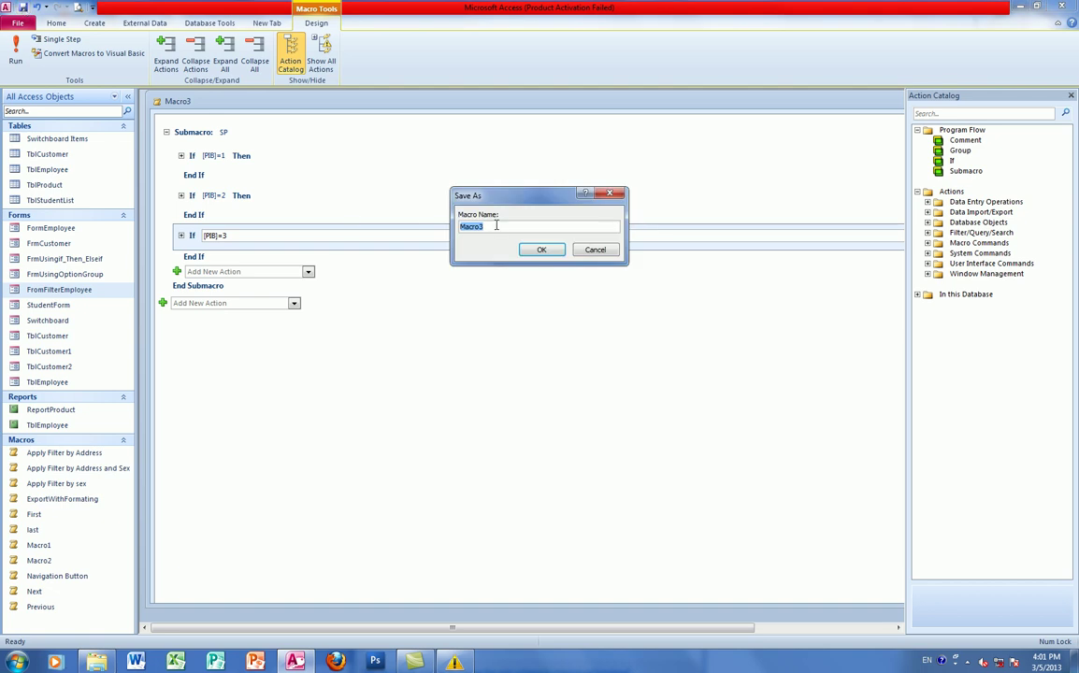
text(Navigation)
click(542, 250)
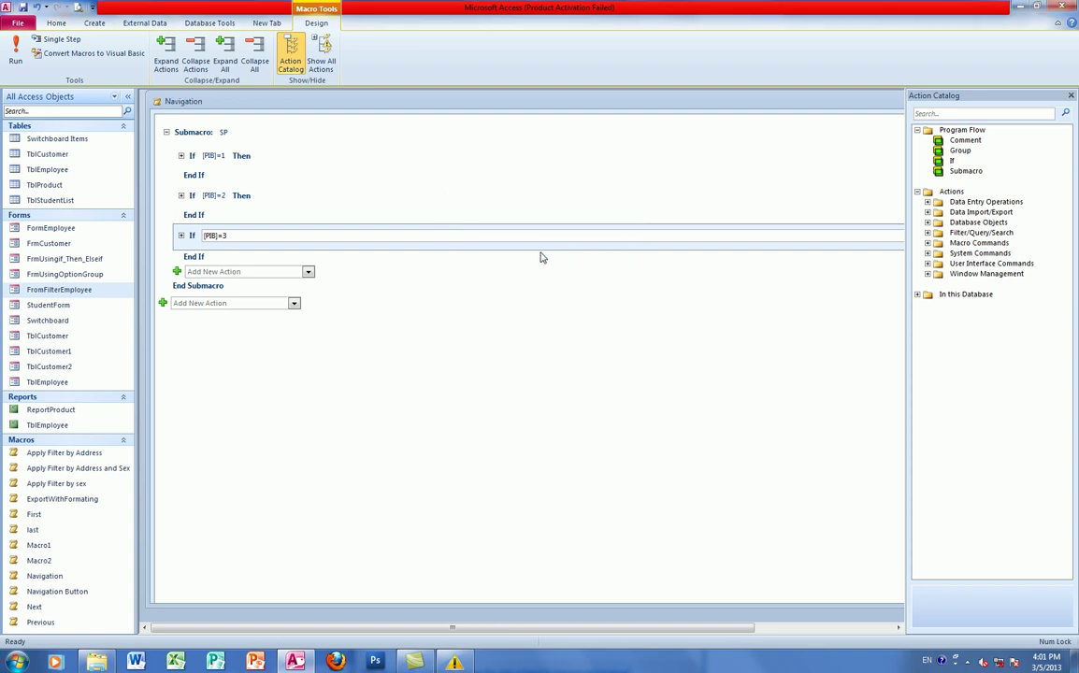
click(1072, 97)
click(1064, 102)
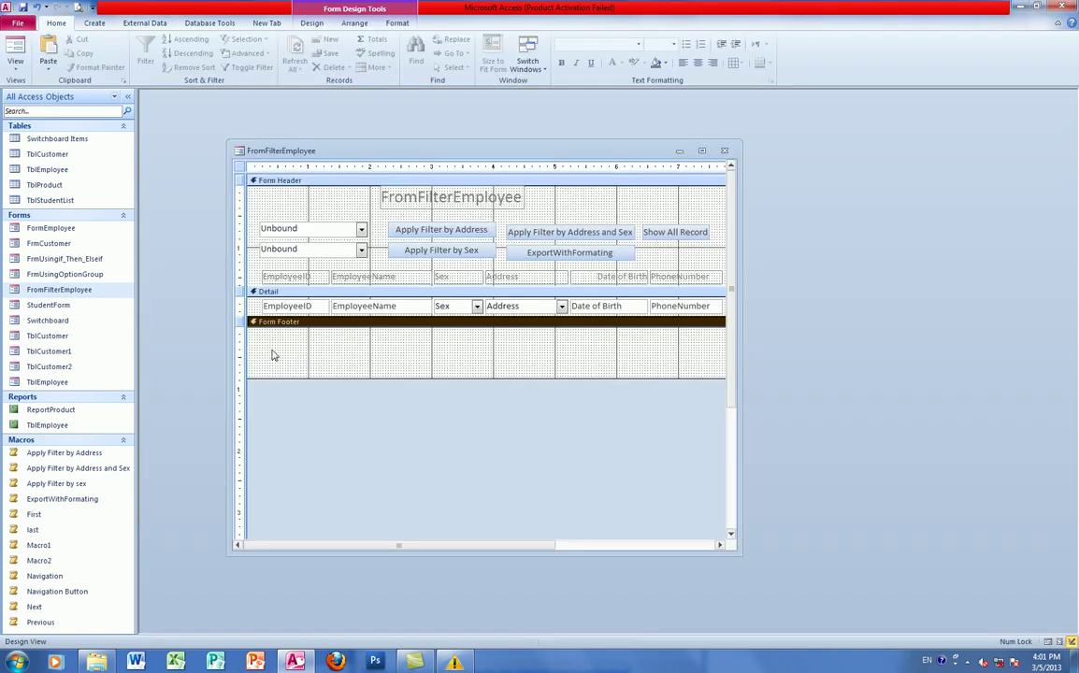
Draw an option group about 7.4" wide and 0.46" high across the form footer, cancel its wizard, and delete its label.
drag(265, 334, 697, 369)
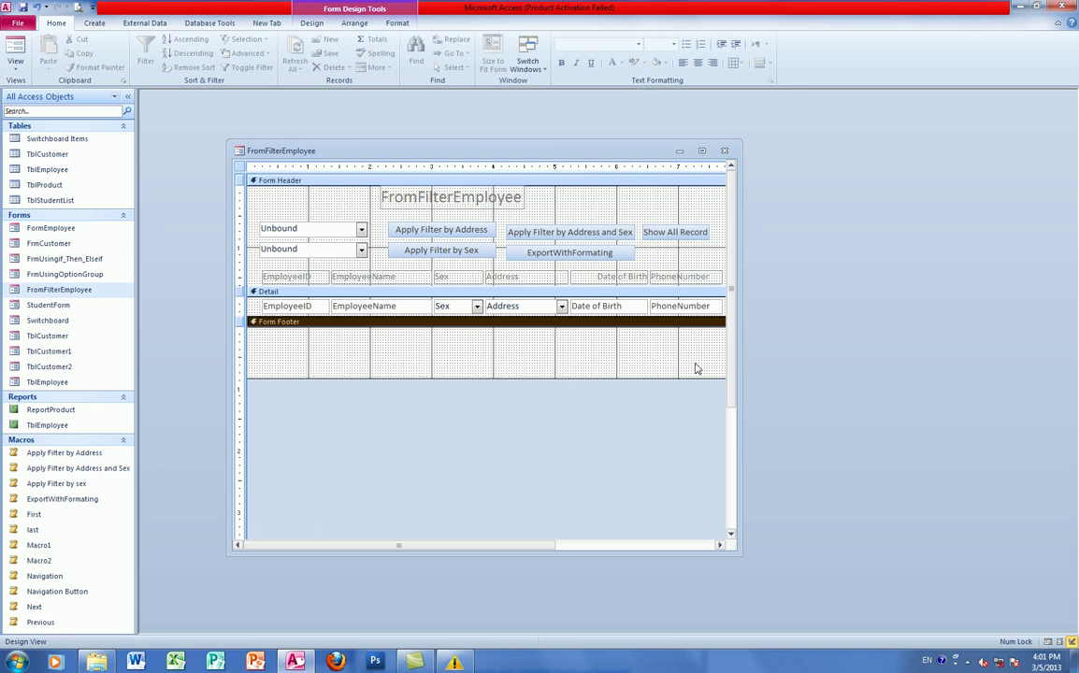
click(311, 23)
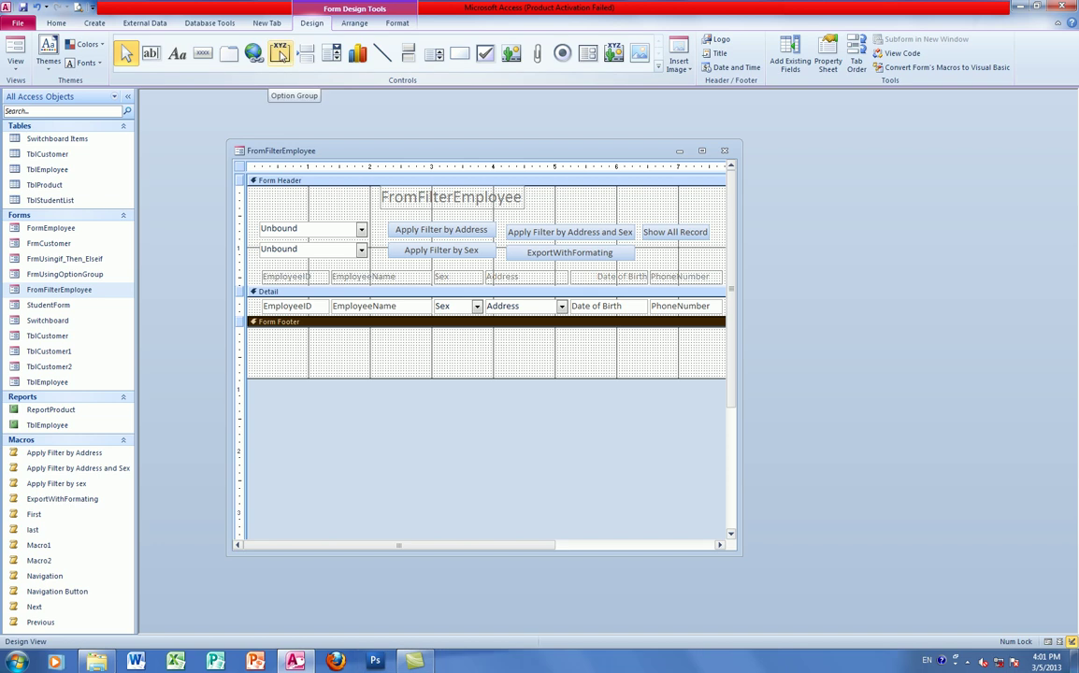
click(279, 53)
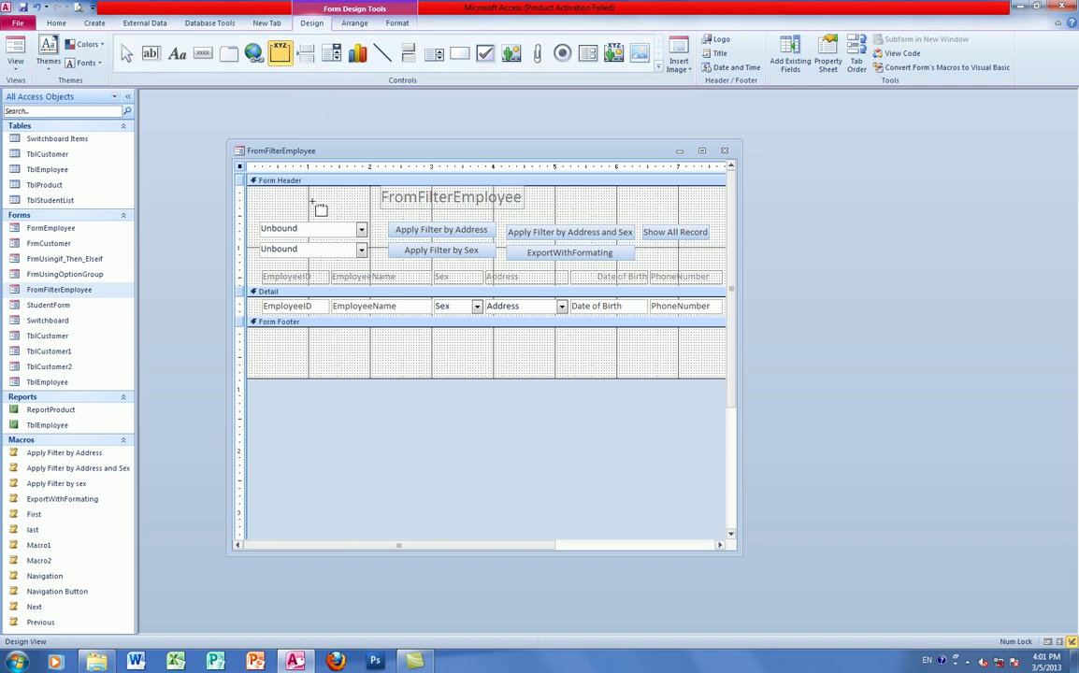
drag(263, 341, 721, 371)
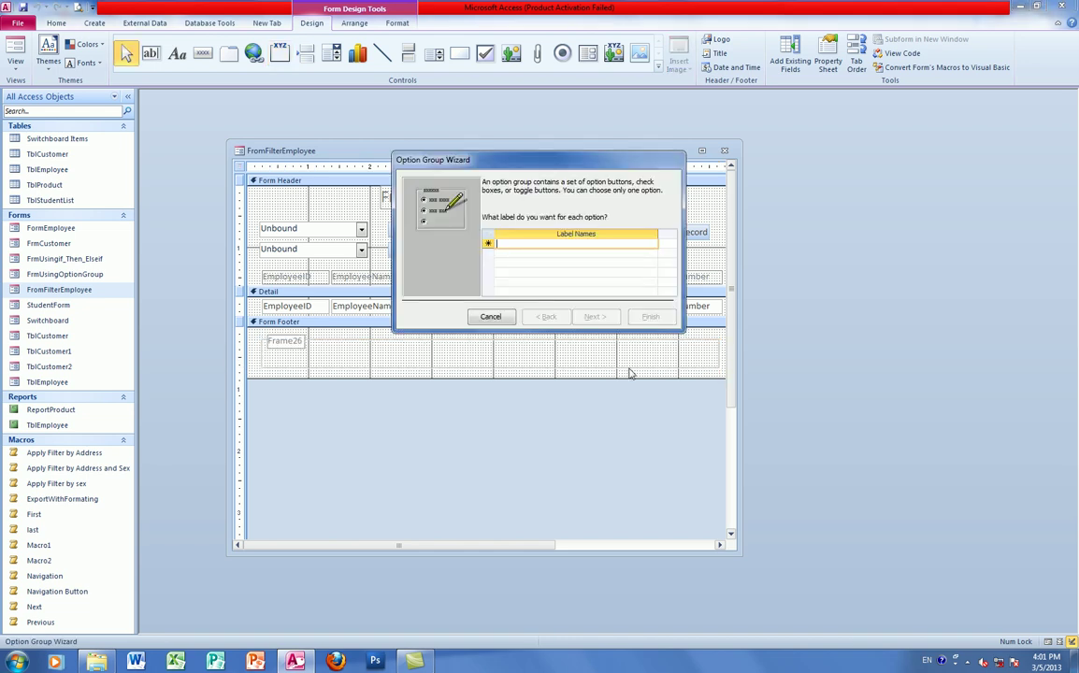
click(490, 318)
click(276, 346)
key(Delete)
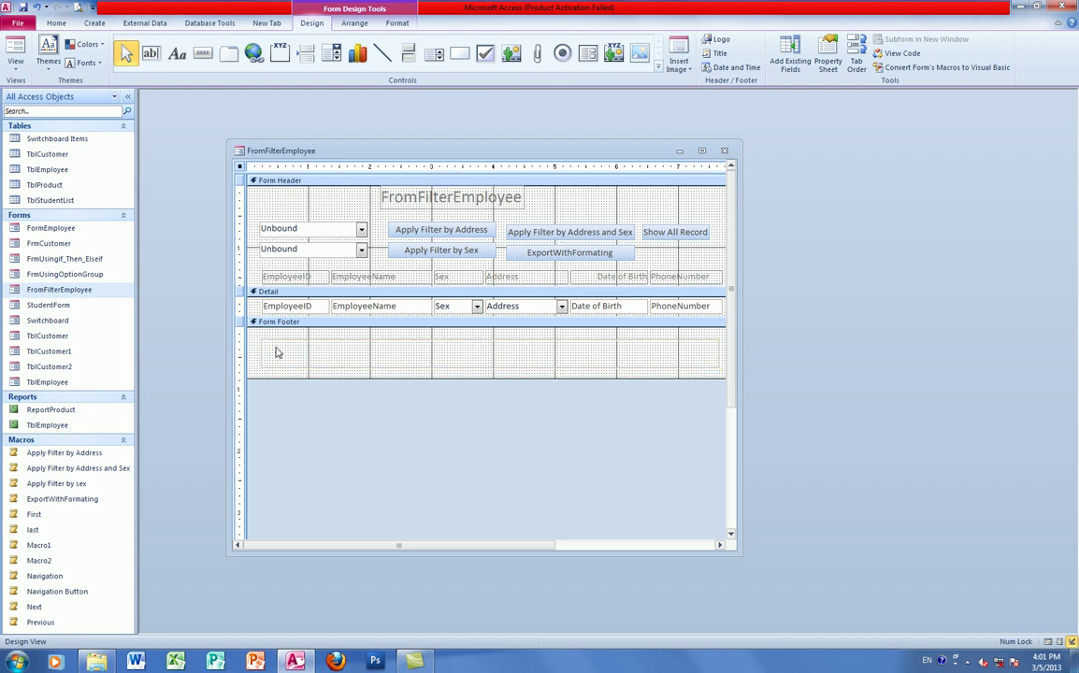
Name the option group frame in the form footer PIB in its properties.
click(328, 345)
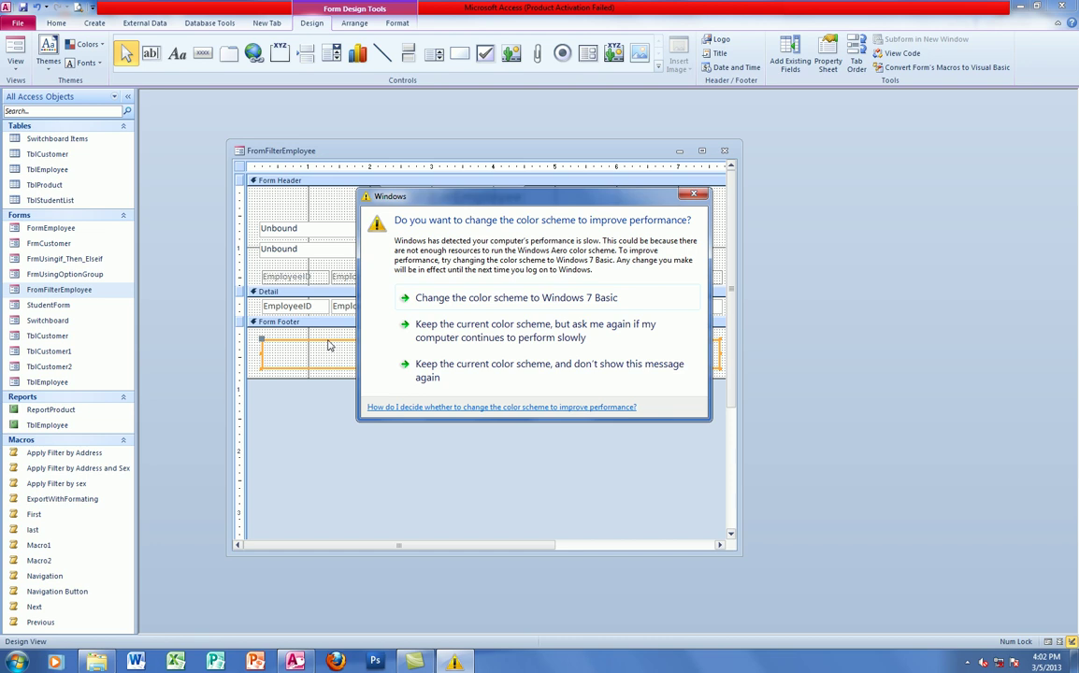
drag(454, 198, 657, 644)
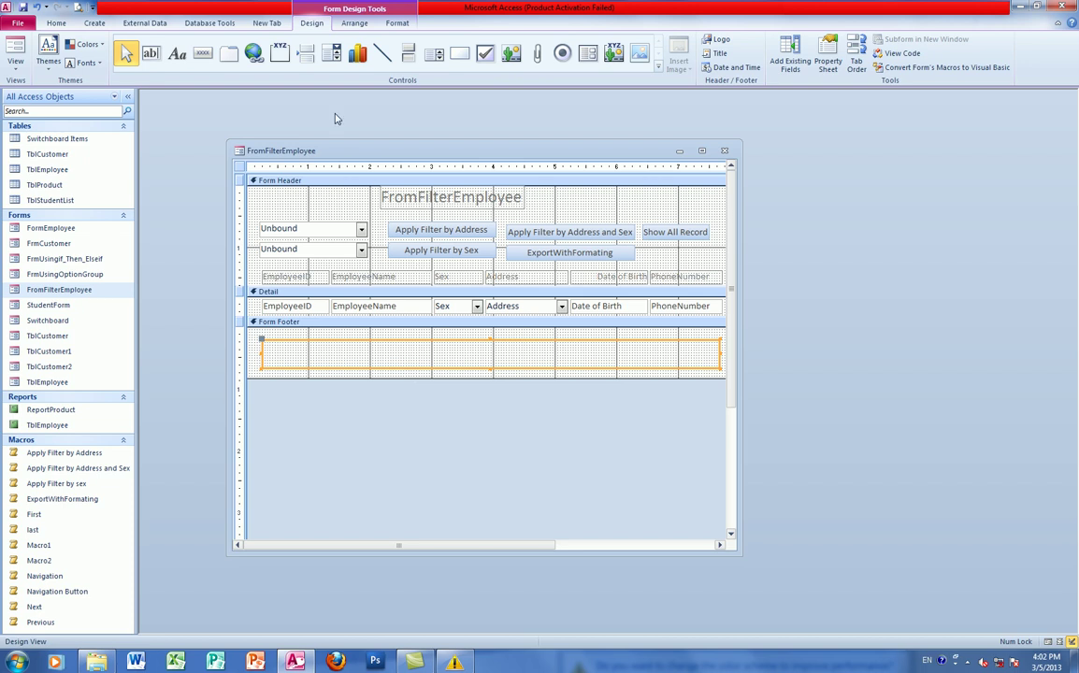
click(827, 58)
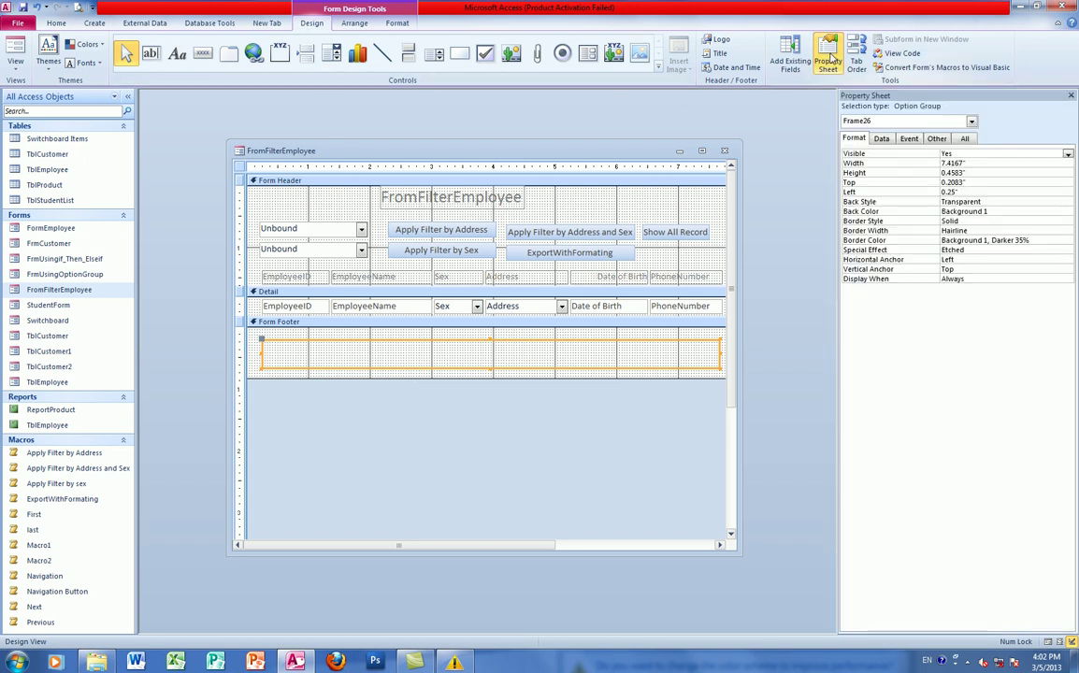
click(937, 138)
click(963, 139)
click(940, 139)
click(885, 155)
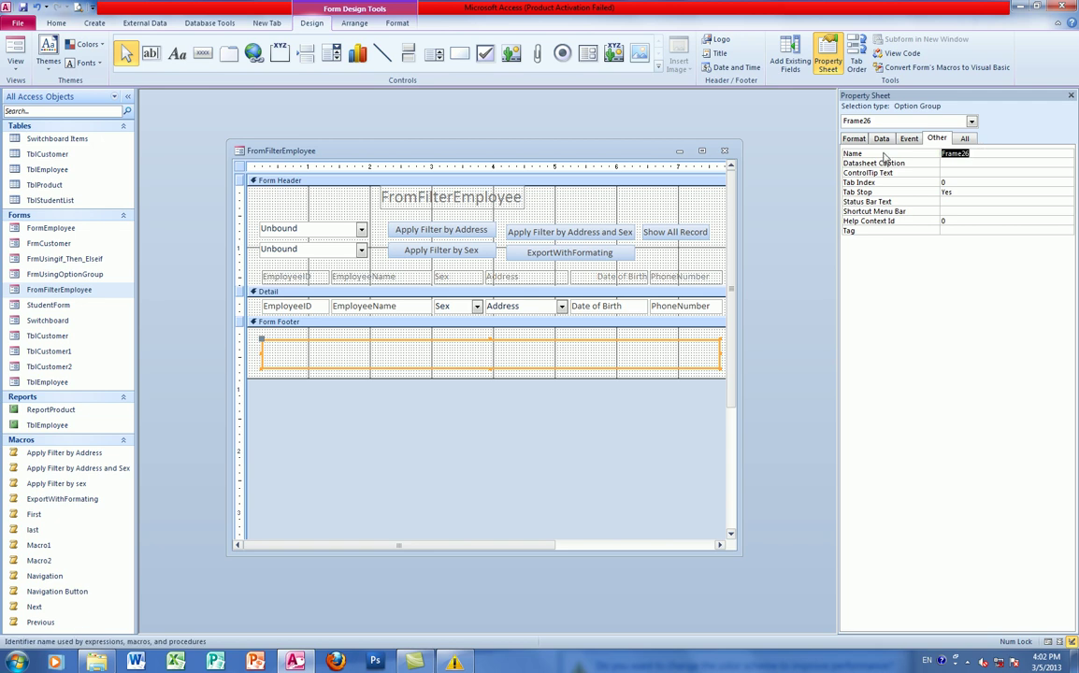
text(PlB)
click(569, 196)
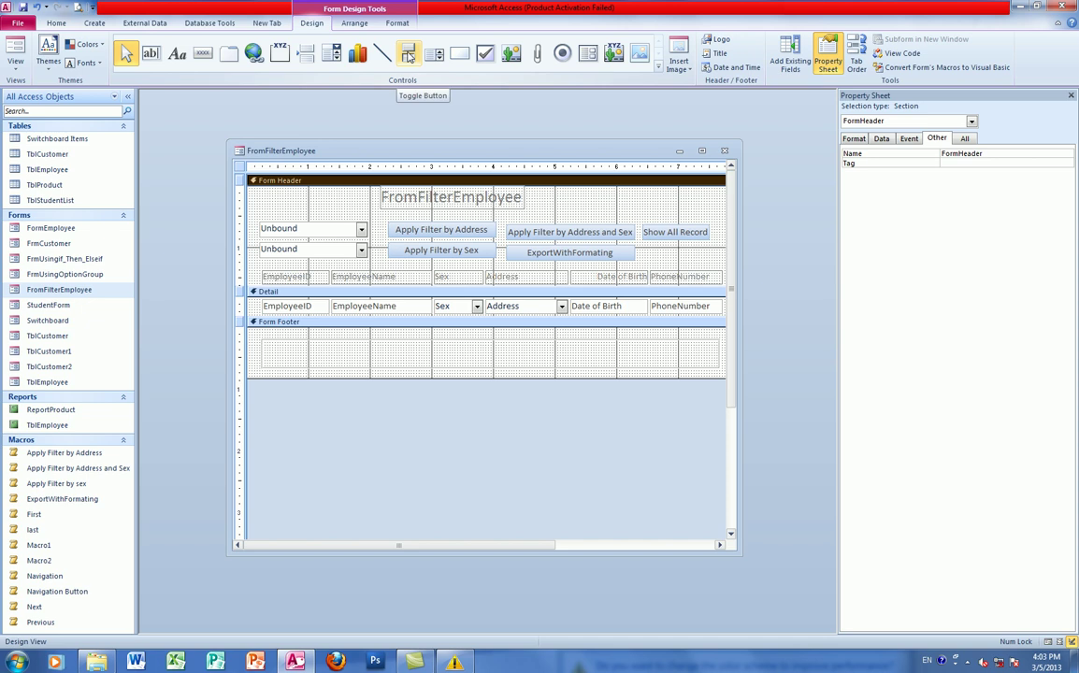
Draw a toggle button about 0.25" wide and 0.33" high at the start of the footer option group and caption it A.
click(408, 54)
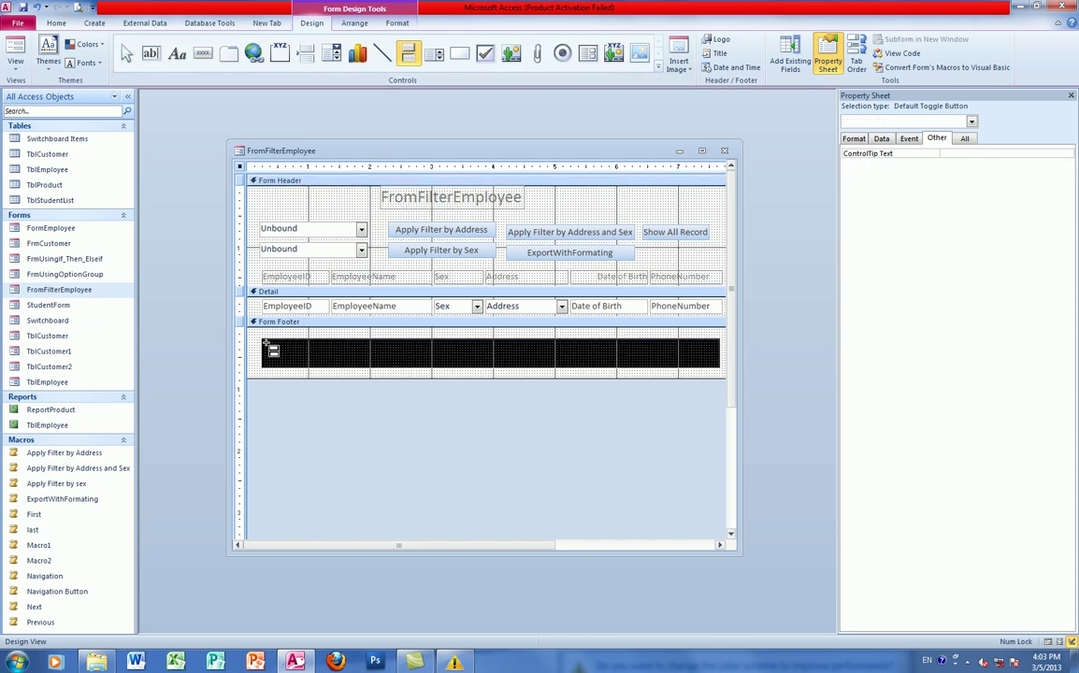
drag(271, 349, 288, 366)
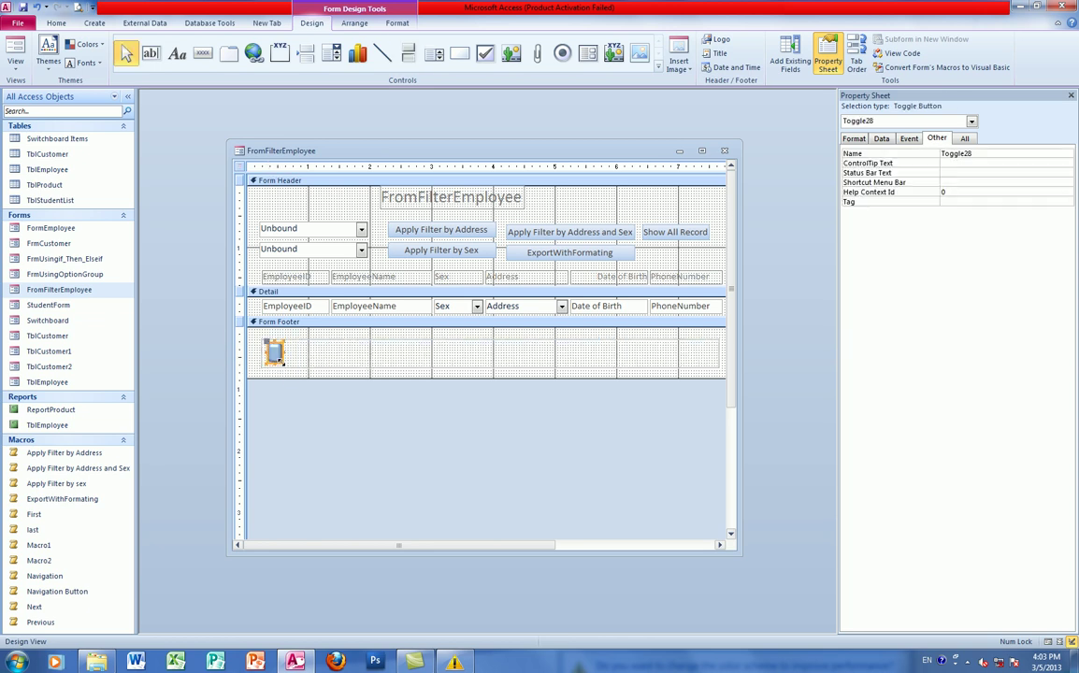
click(281, 361)
click(274, 352)
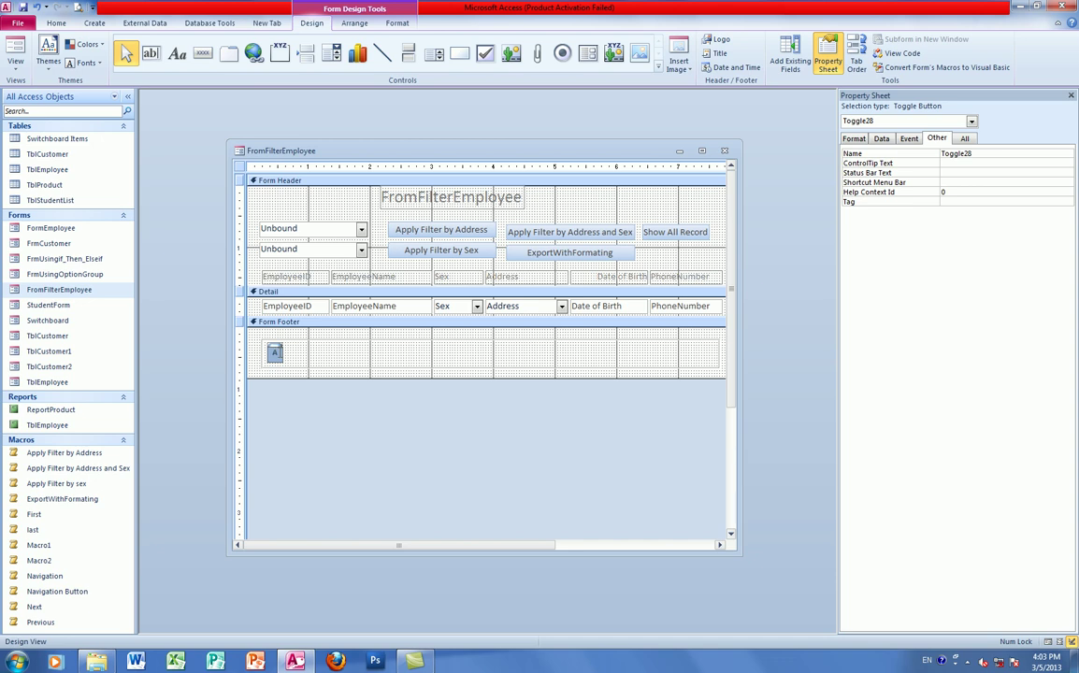
click(261, 322)
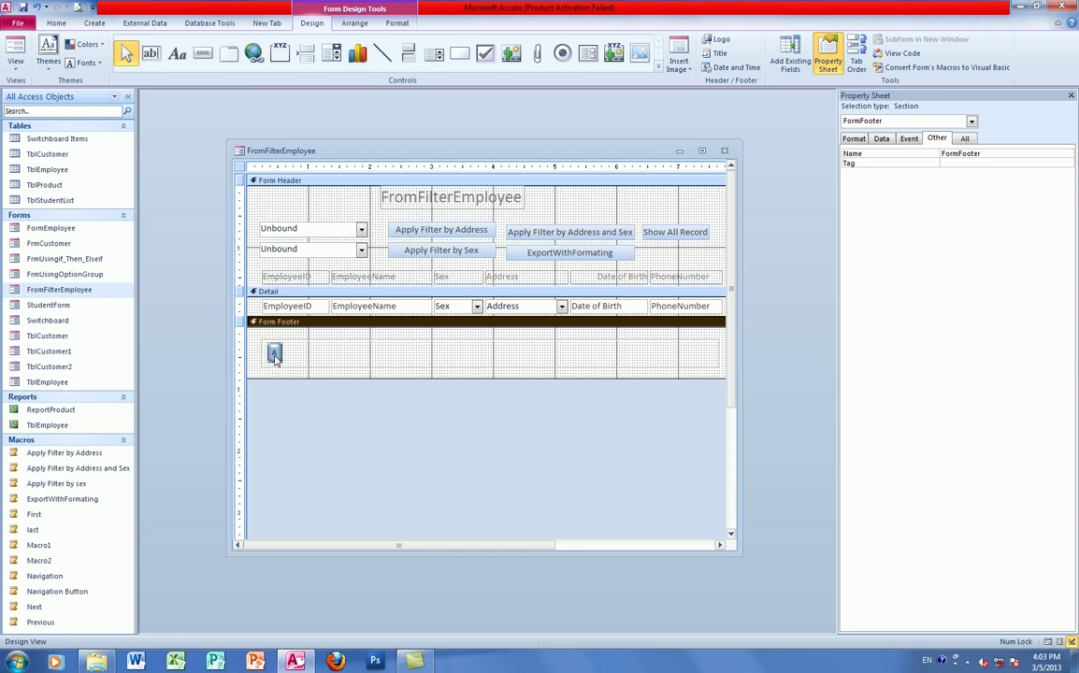
click(274, 355)
click(306, 358)
click(273, 355)
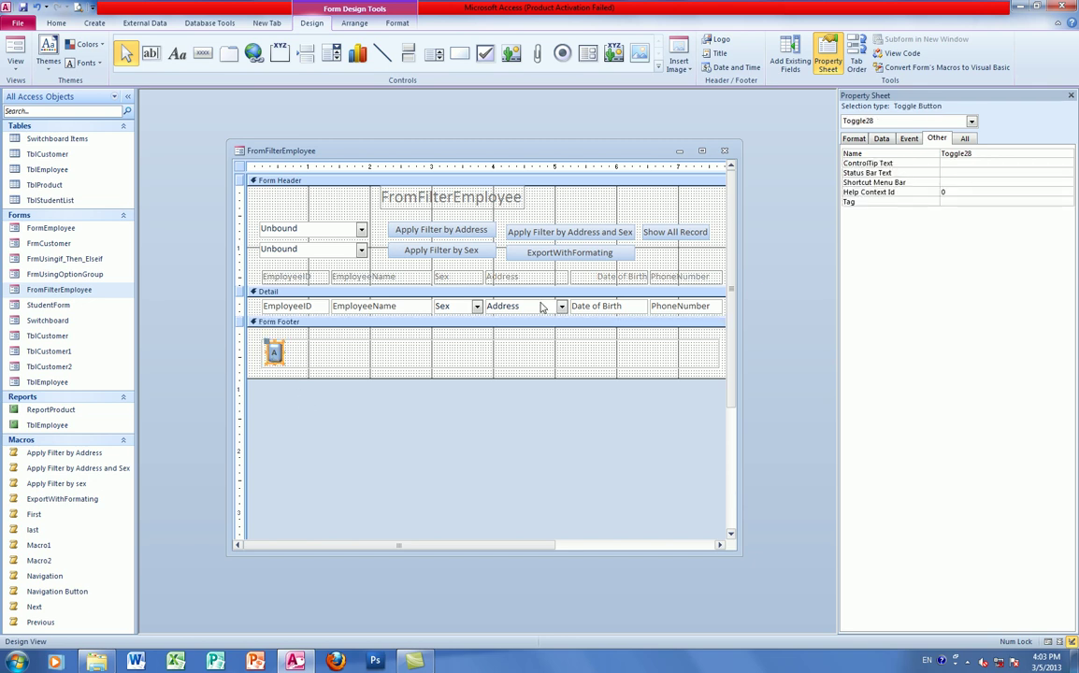
Set the toggle button's Caption property to &A to give it an access key.
click(852, 139)
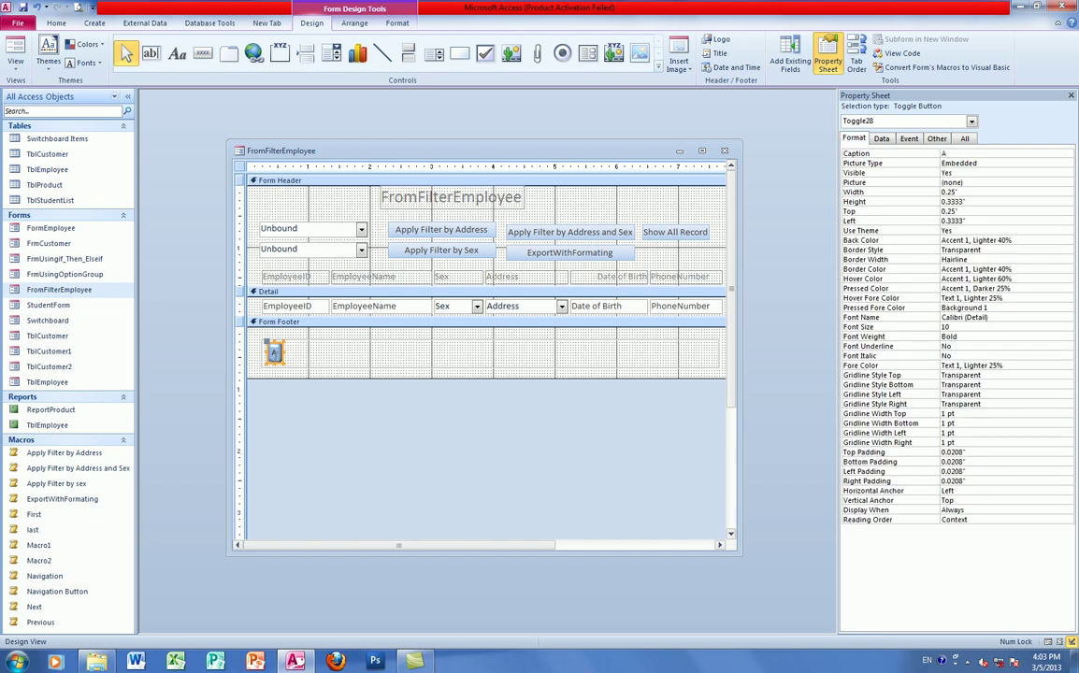
click(943, 154)
text(&A)
key(Return)
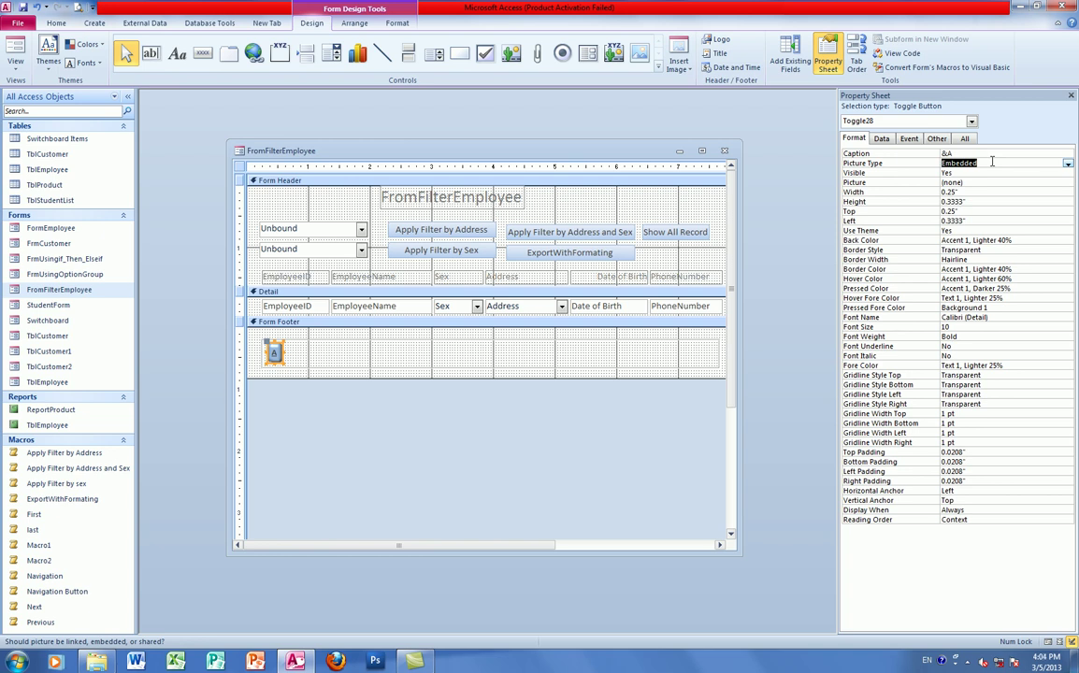
Try the captions AB and A&B on the toggle button, and restore its caption to &A.
click(984, 153)
key(BackSpace)
key(BackSpace)
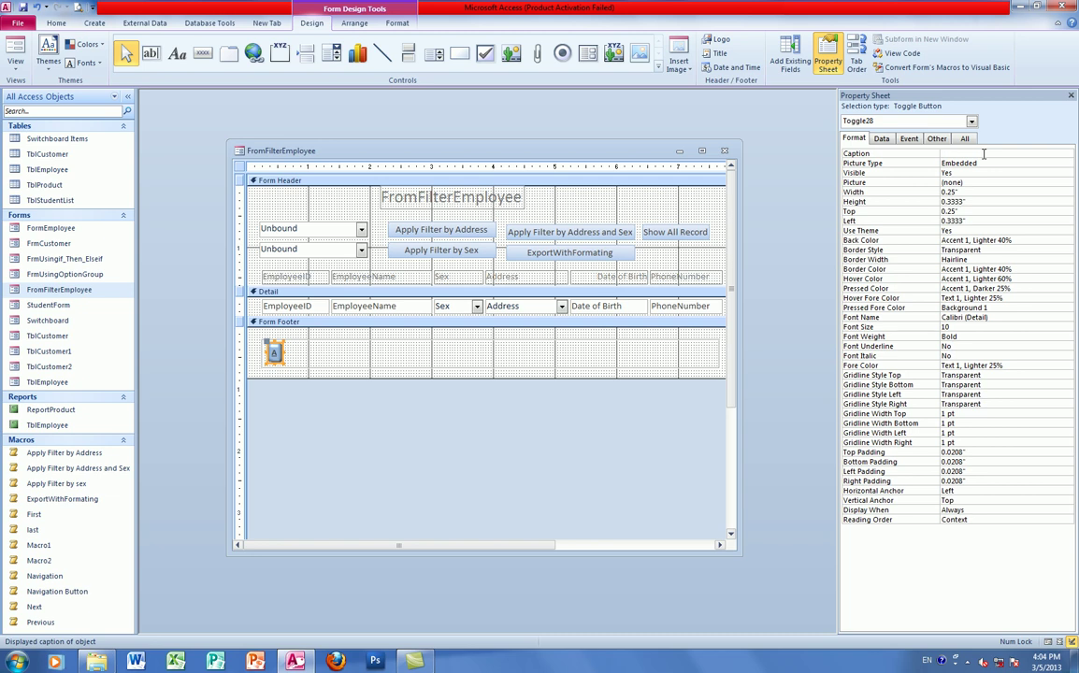
text(AB)
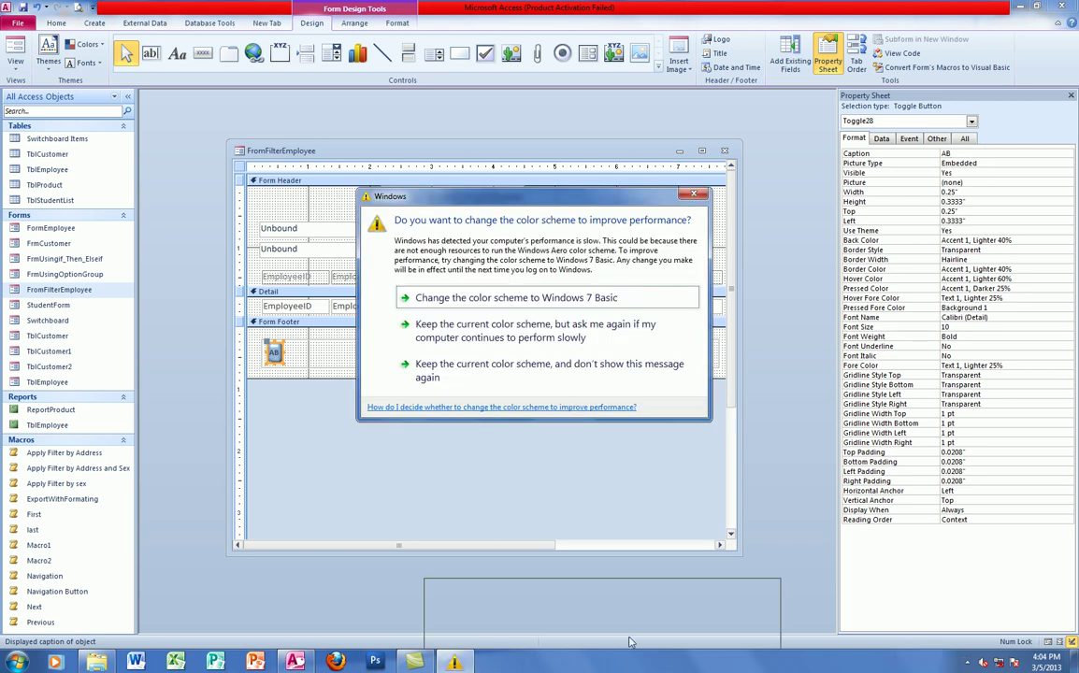
click(535, 330)
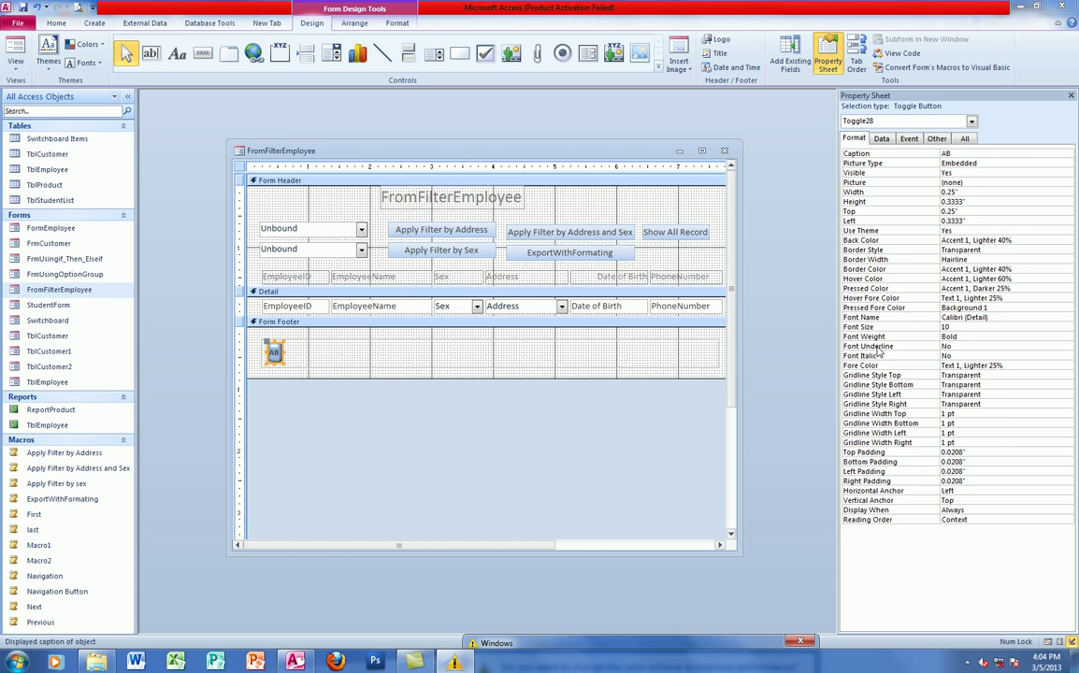
click(977, 154)
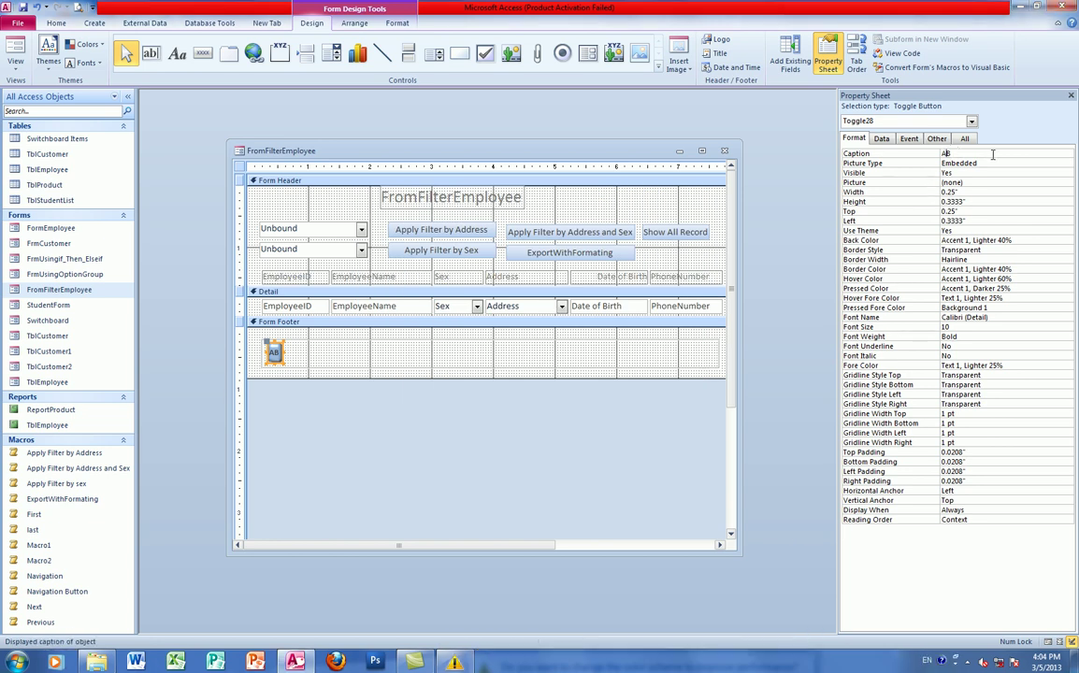
text(&)
click(404, 323)
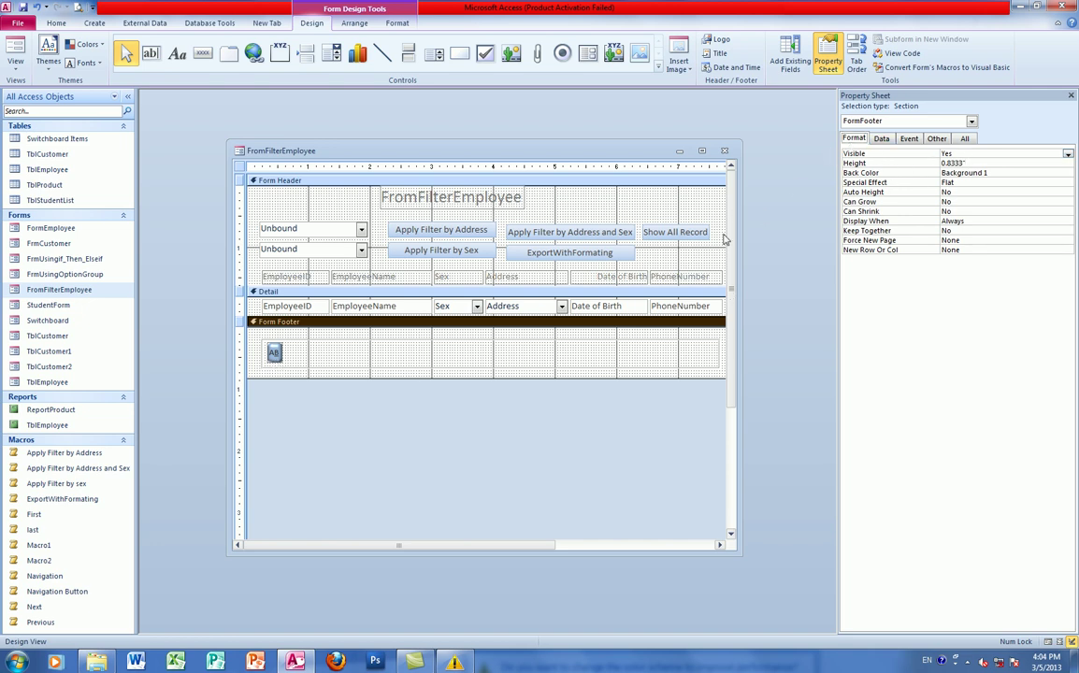
click(273, 352)
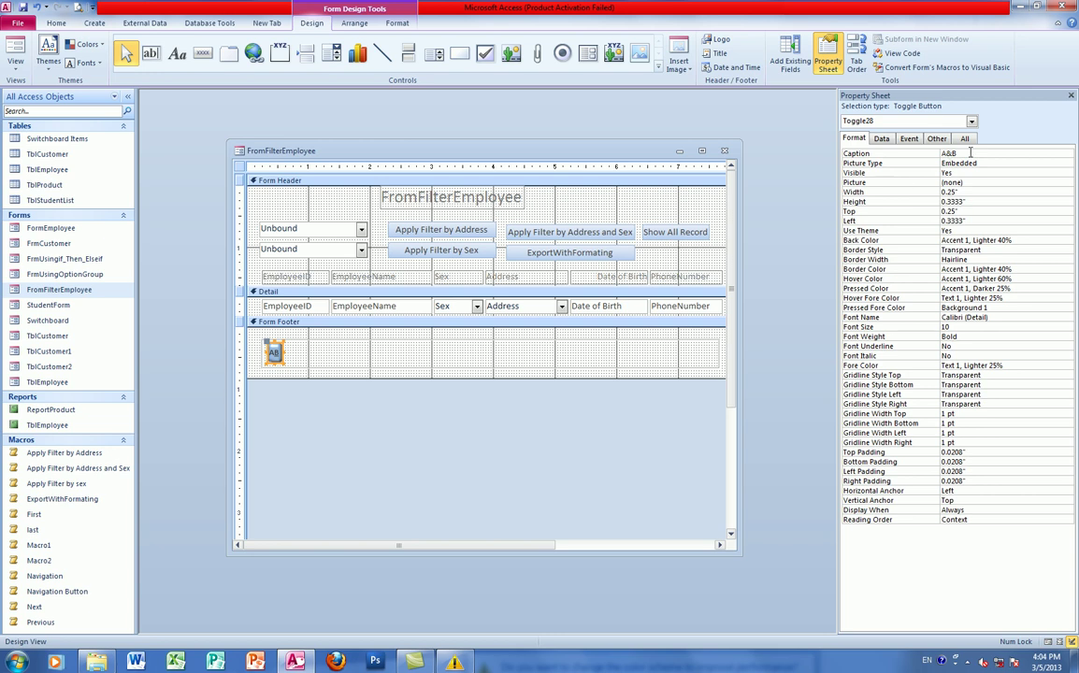
text(&A)
click(308, 324)
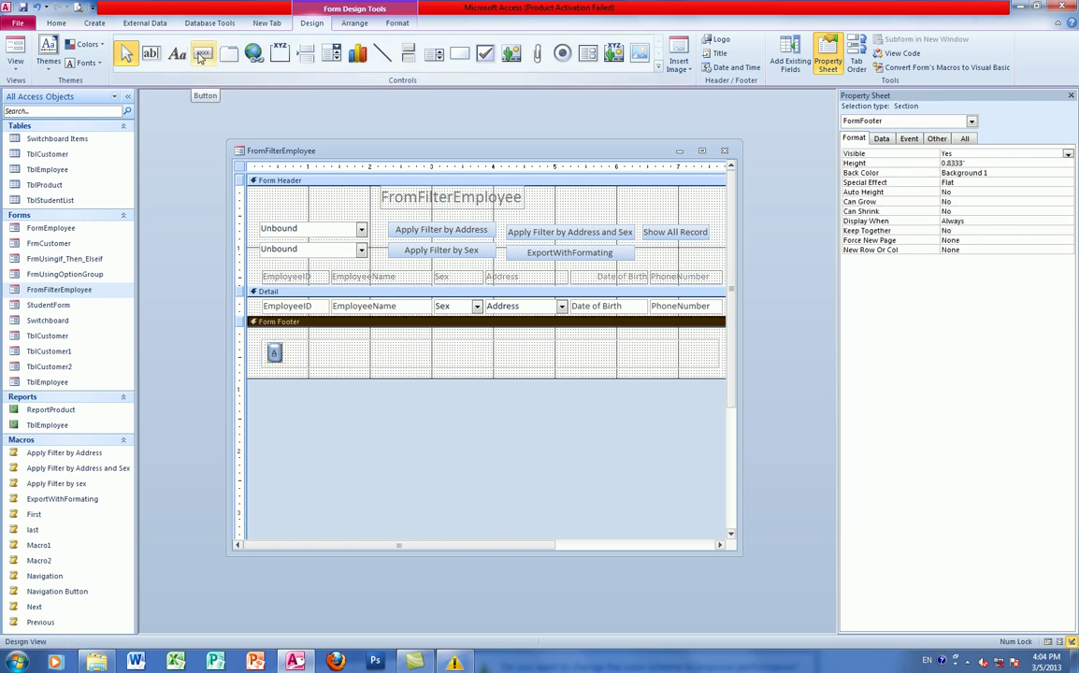
Draw a second toggle button about 0.25" wide and 0.33" high beside the A toggle and caption it &B.
click(408, 54)
drag(294, 352, 305, 363)
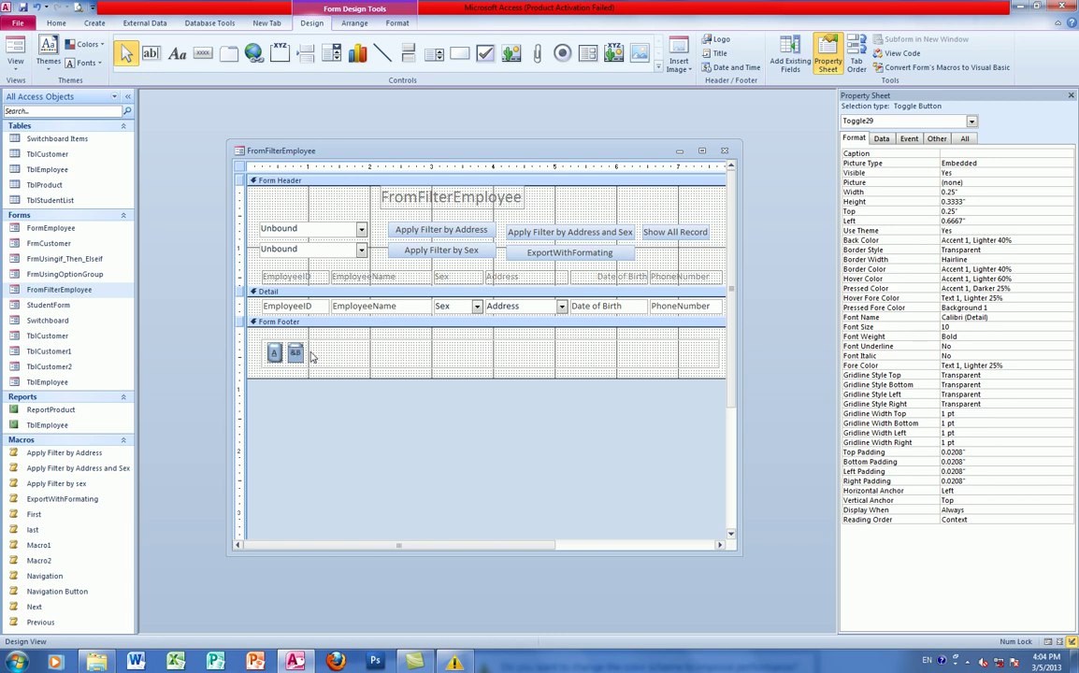
key(Return)
click(323, 357)
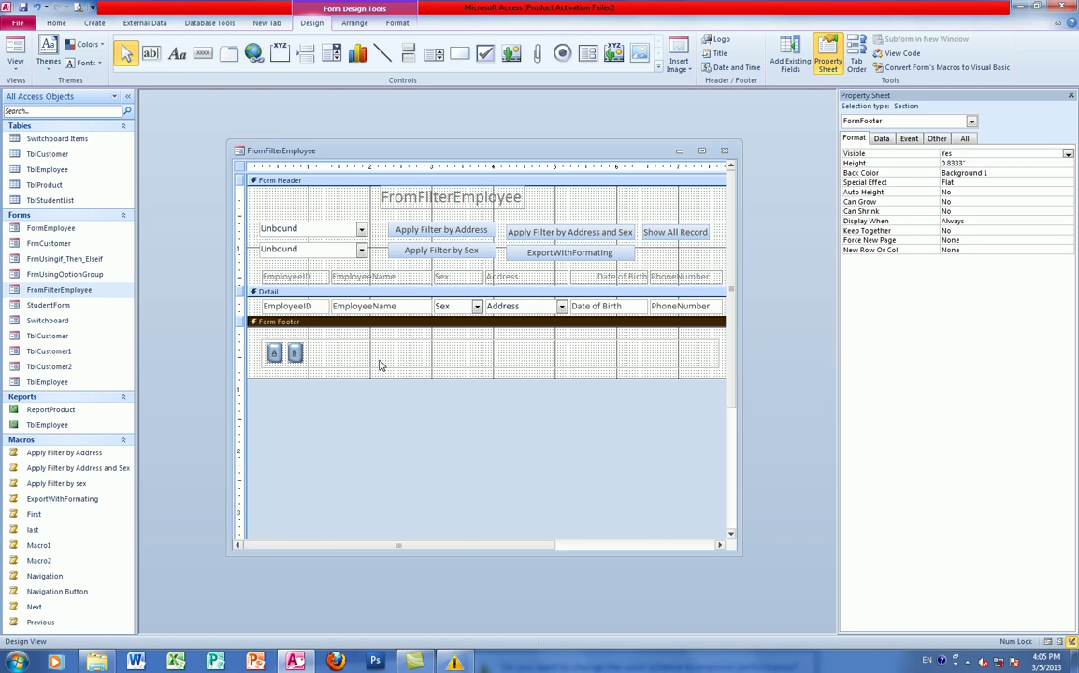
Check the Option Value property of the A and B toggle buttons.
click(274, 352)
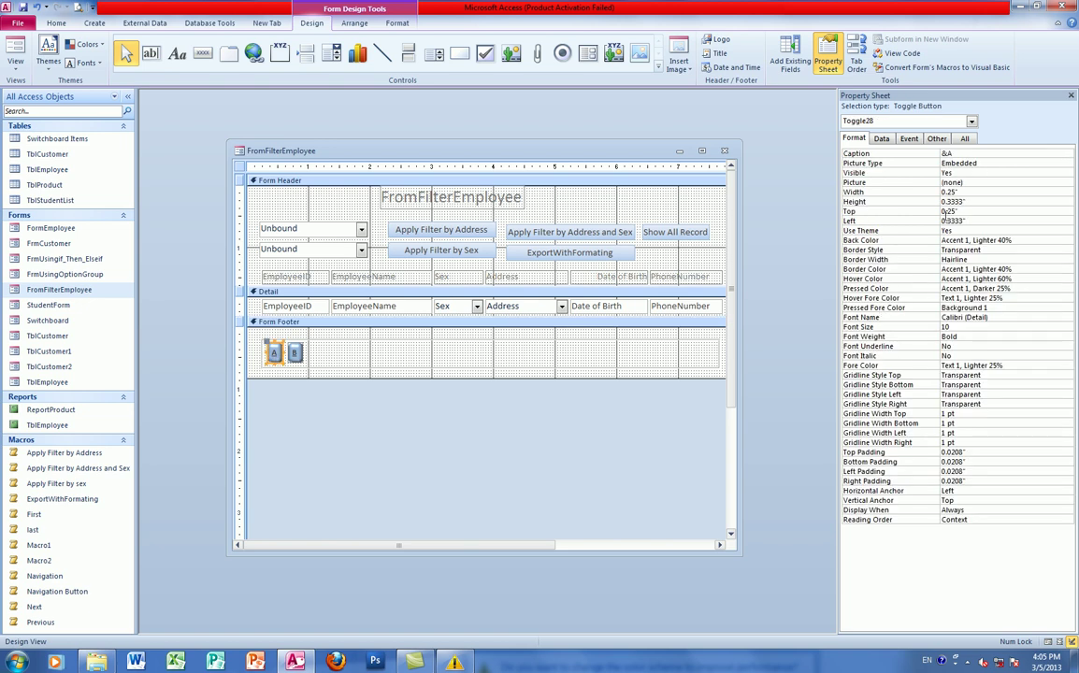
click(885, 139)
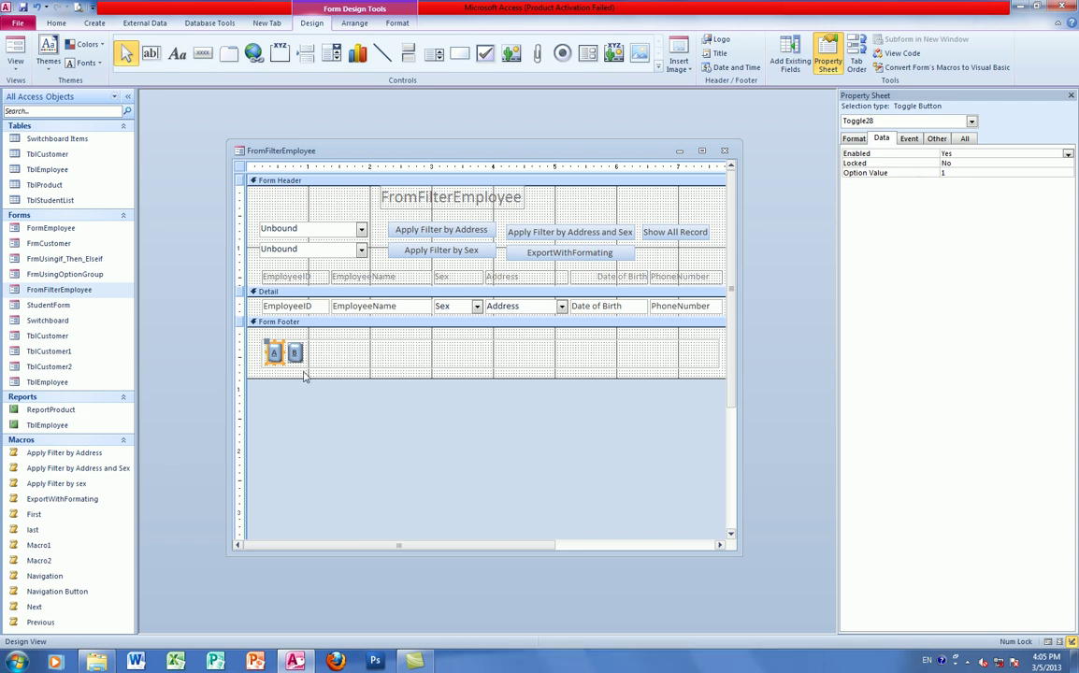
key(ctrl+v)
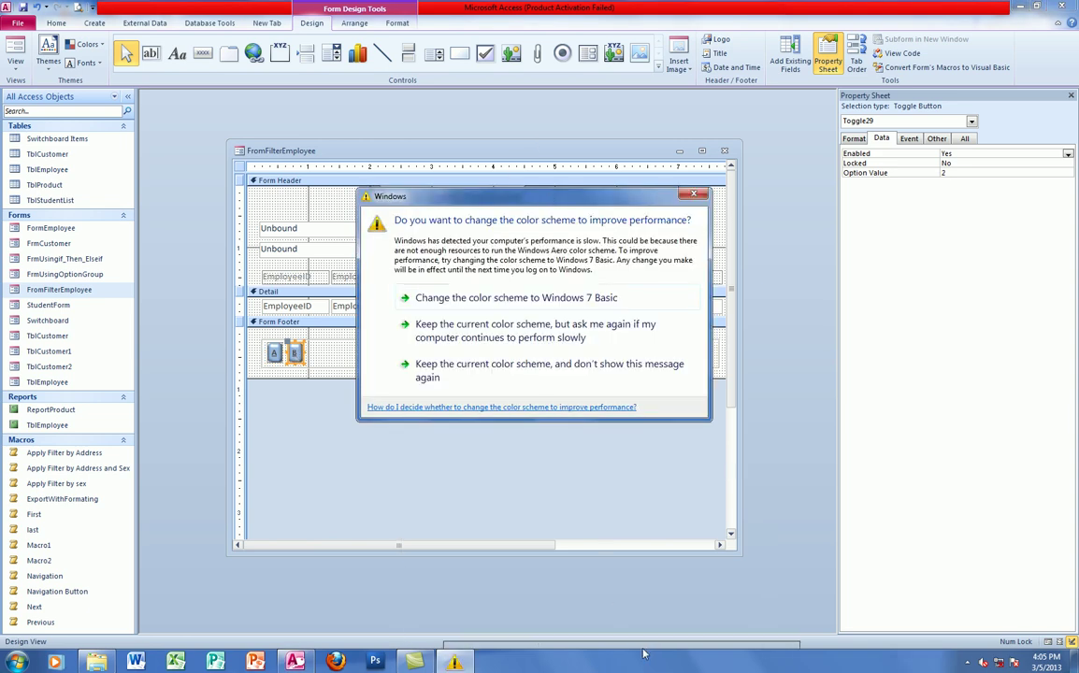
Paste a copy of the B toggle button into the form footer and move it beside the B button.
click(455, 662)
click(266, 323)
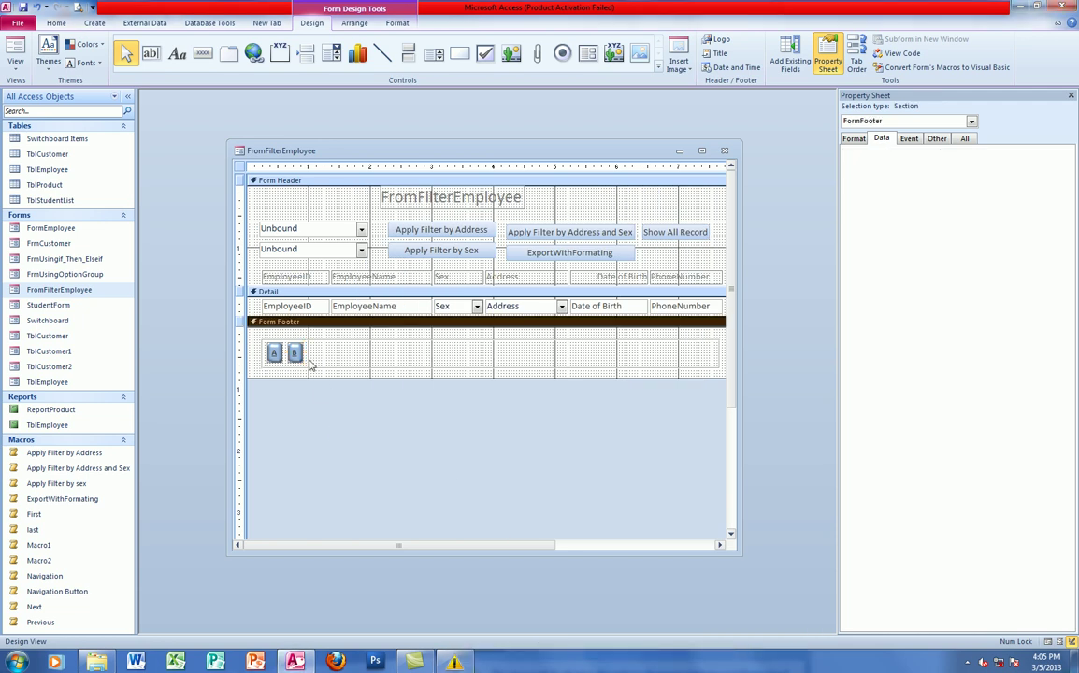
click(288, 352)
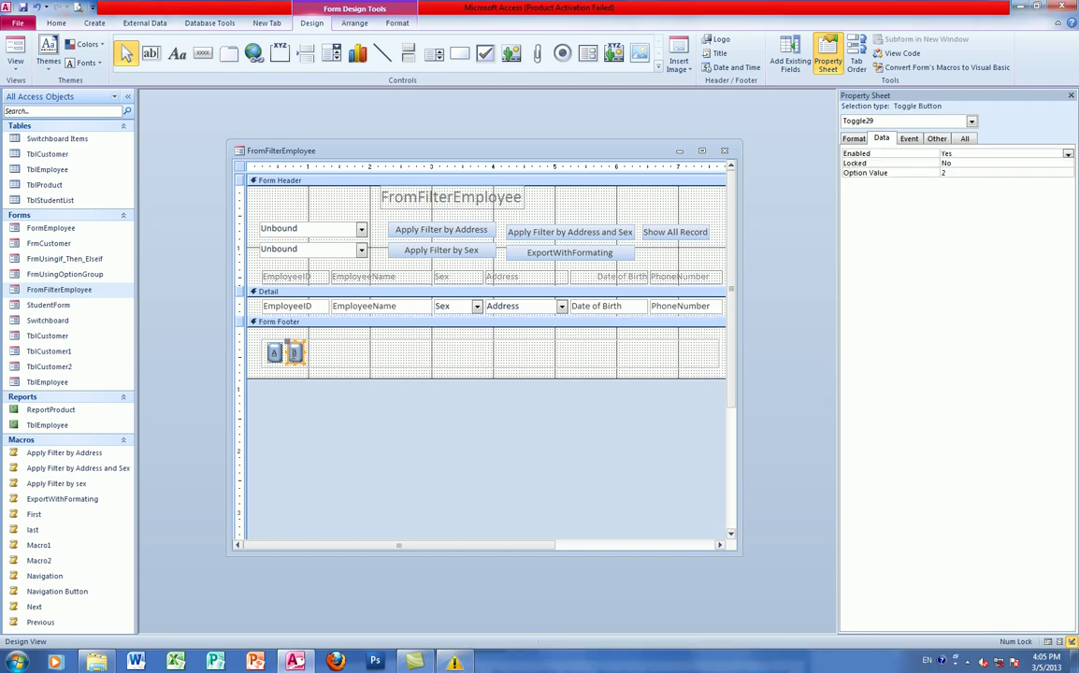
click(321, 351)
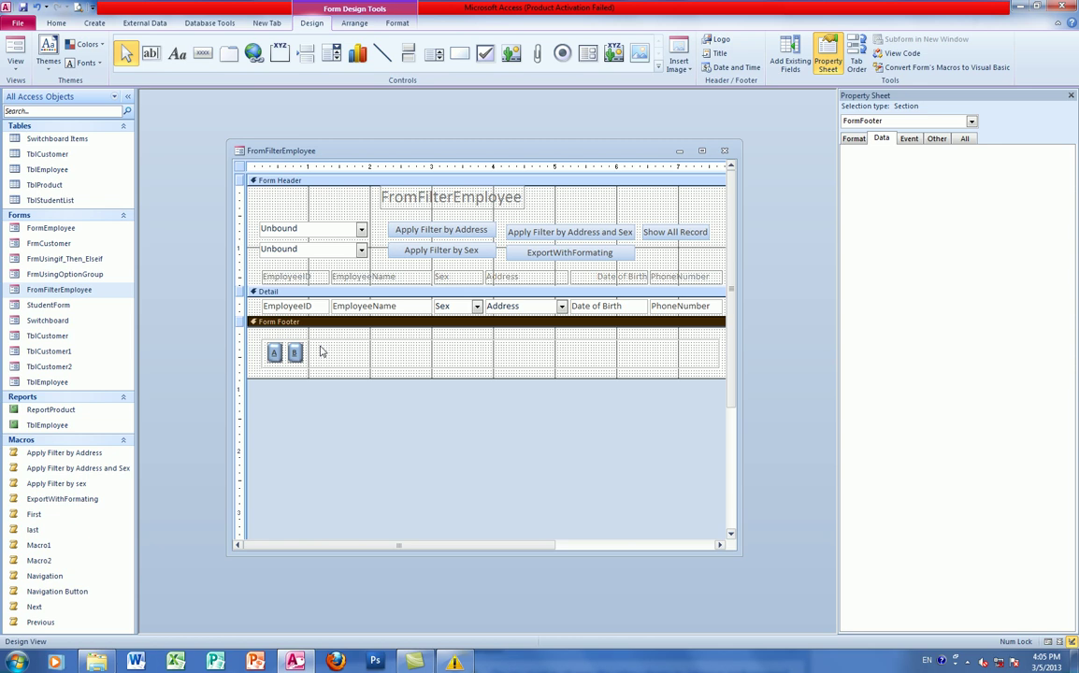
key(ctrl+v)
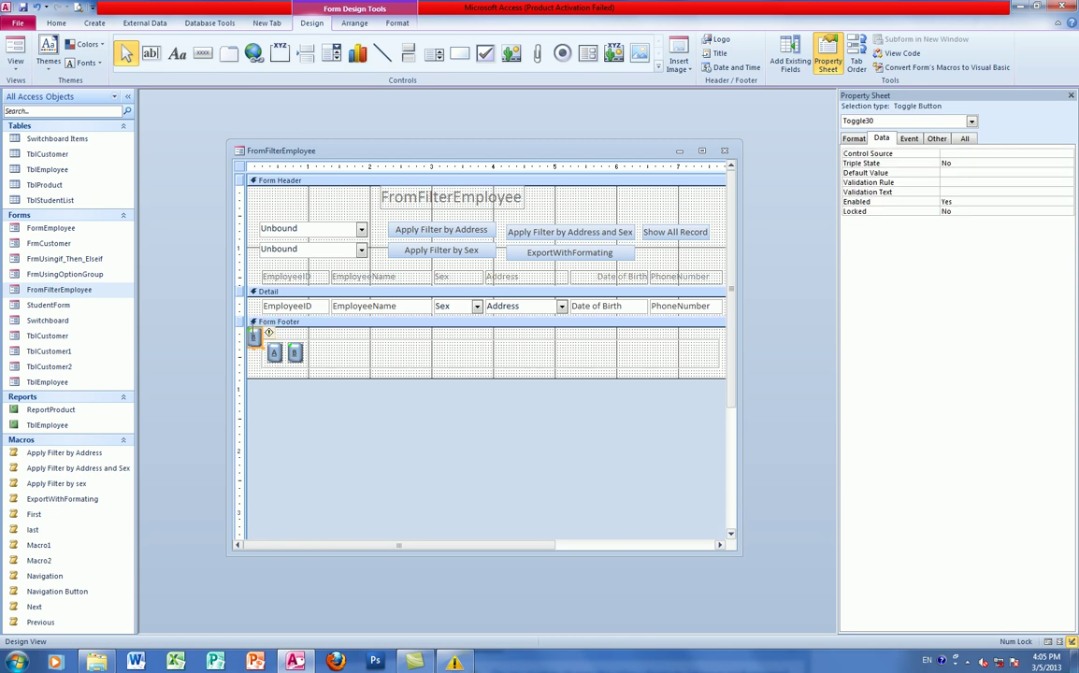
key(Right)
key(Right)
key(Right)
key(Right)
key(Right)
key(Right)
key(Right)
key(Right)
key(Right)
key(Right)
key(Right)
key(Right)
key(Down)
key(Down)
key(Left)
key(Left)
key(Left)
key(Left)
key(Left)
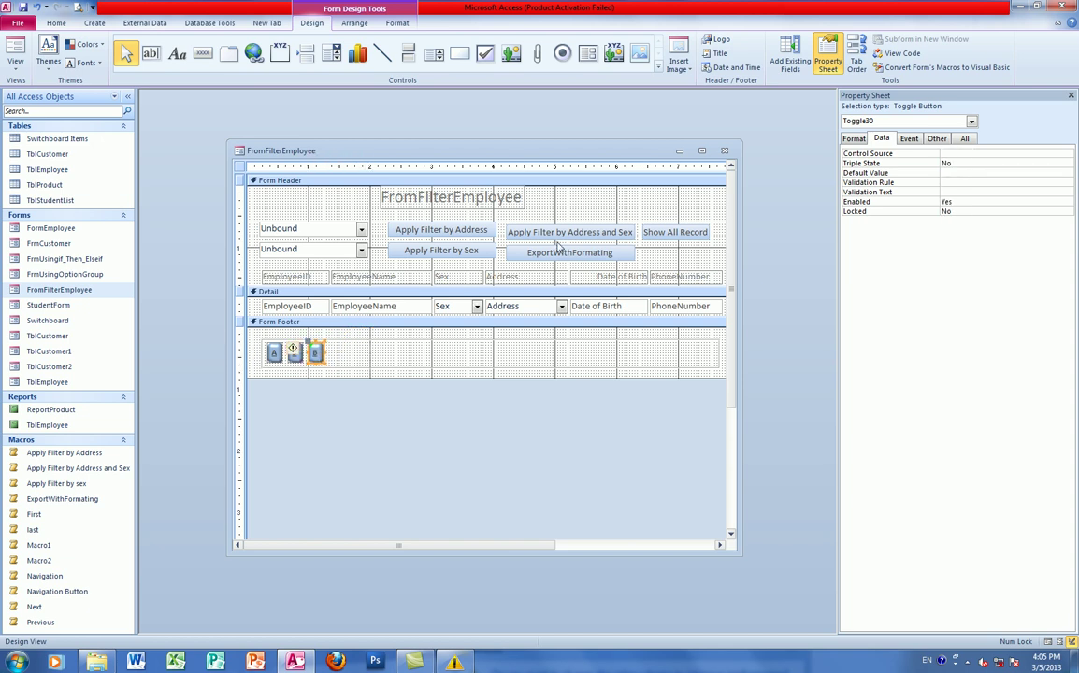
Set the pasted toggle button's Caption property to &C.
click(936, 139)
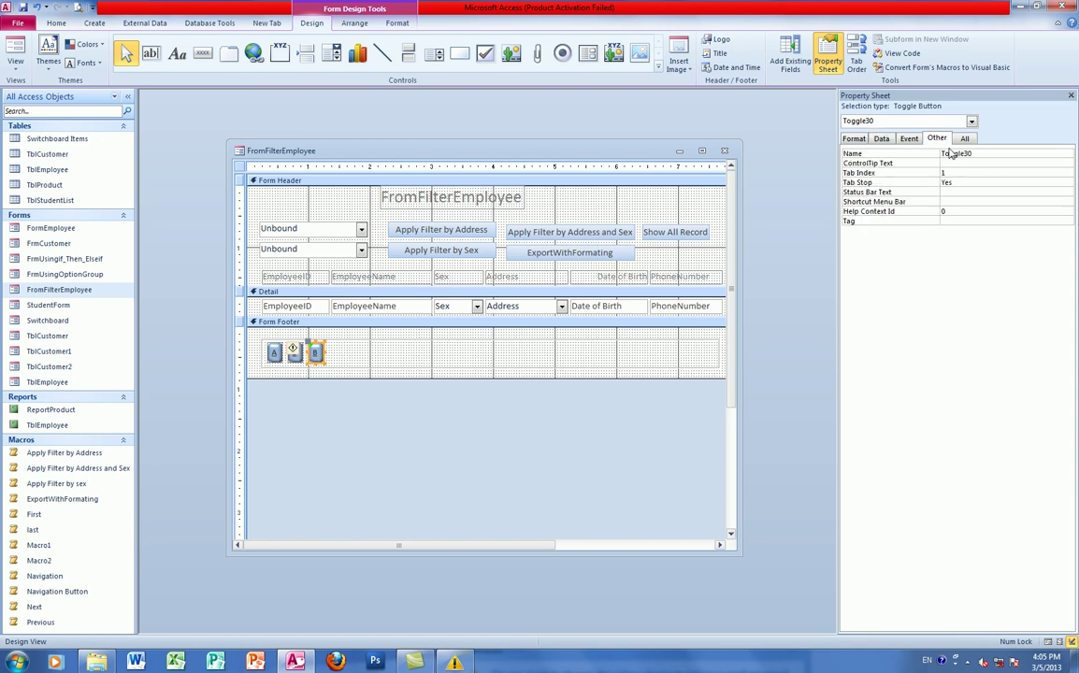
click(855, 138)
click(964, 153)
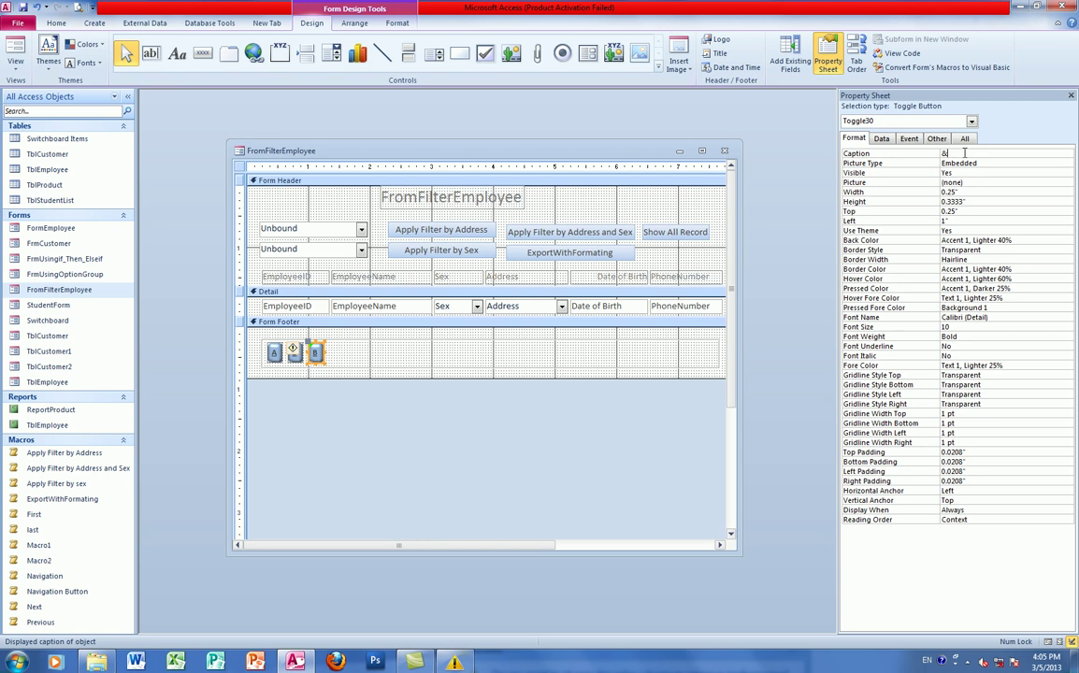
text(C)
click(551, 363)
Compare the data properties of the B and C toggle buttons, looking for the Option Value.
click(316, 354)
click(882, 138)
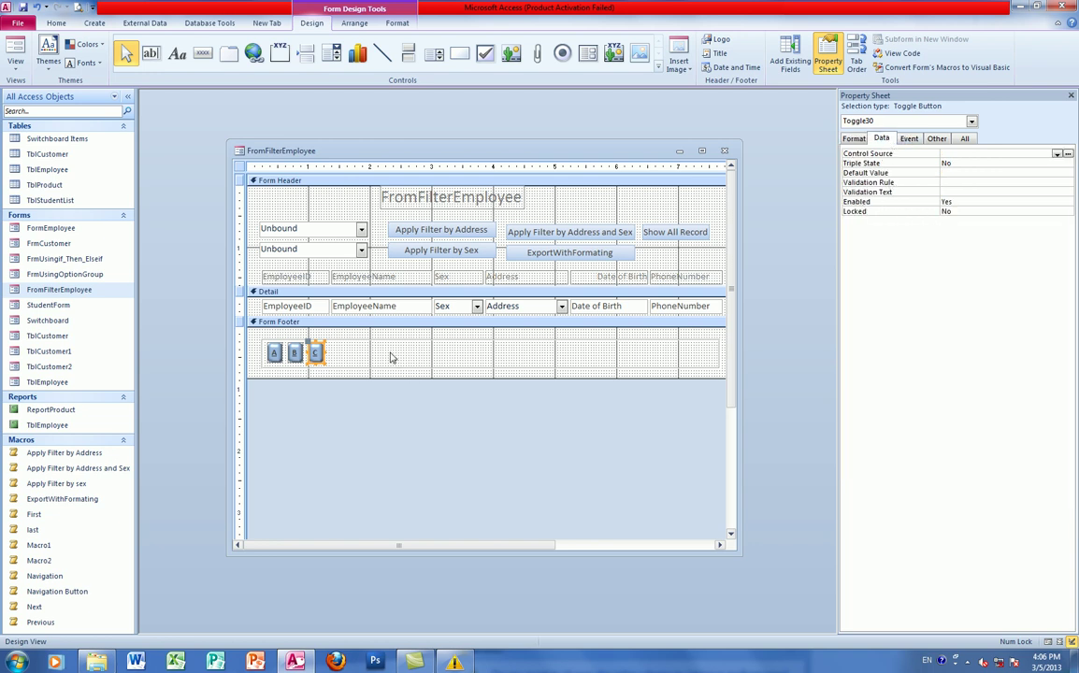
click(295, 353)
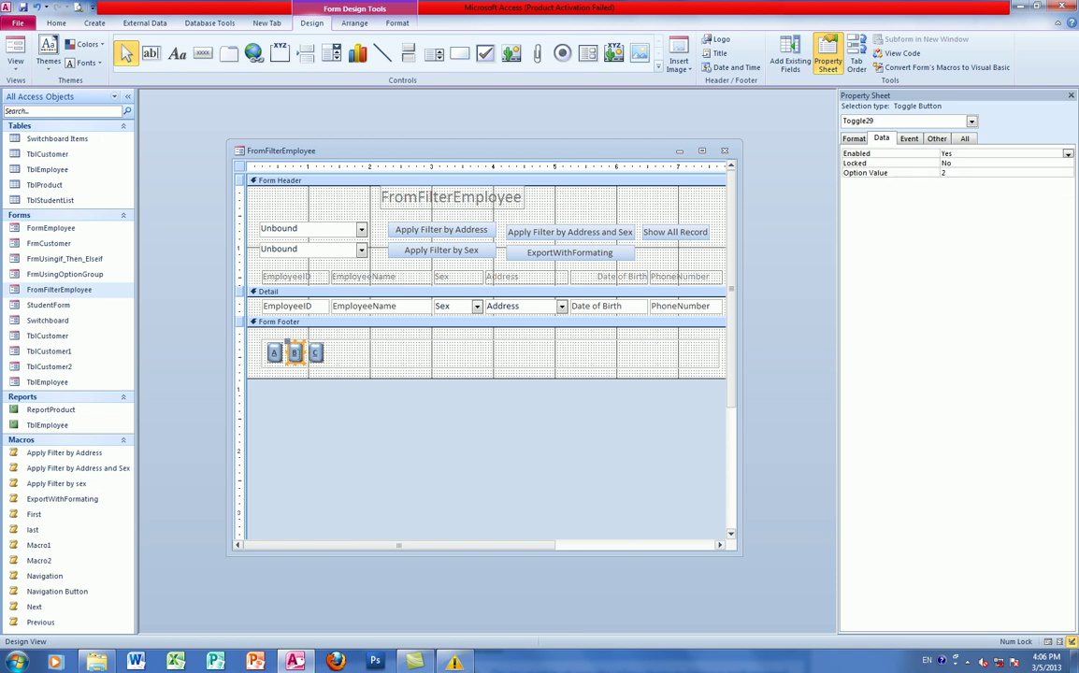
click(316, 353)
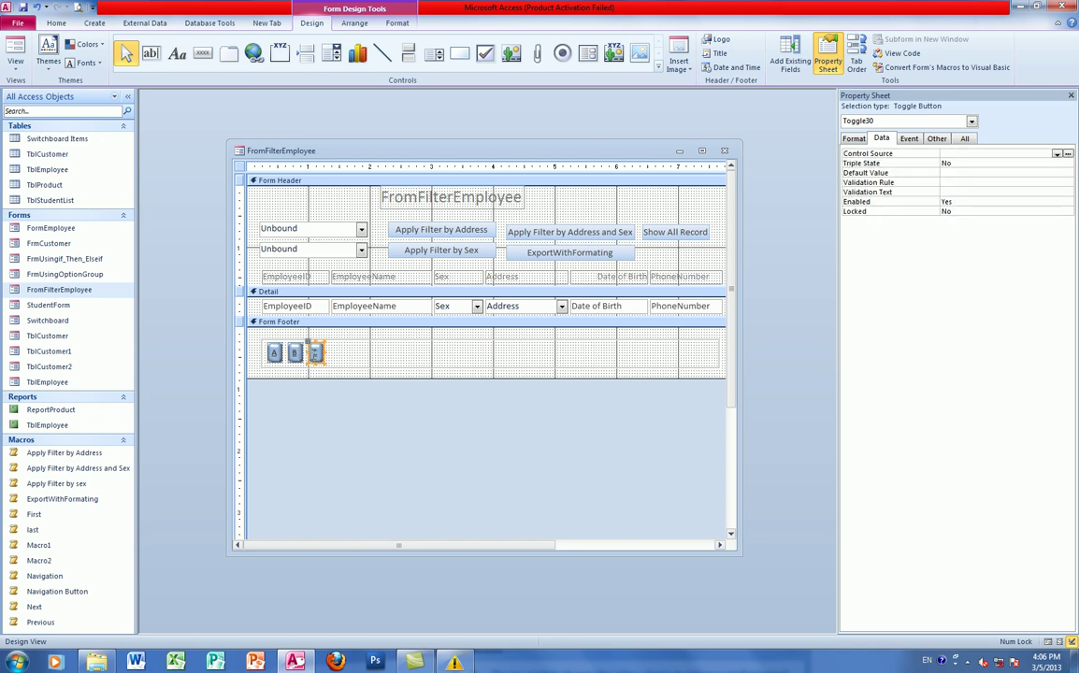
Delete the C toggle button from the form footer.
click(328, 365)
click(316, 358)
key(Delete)
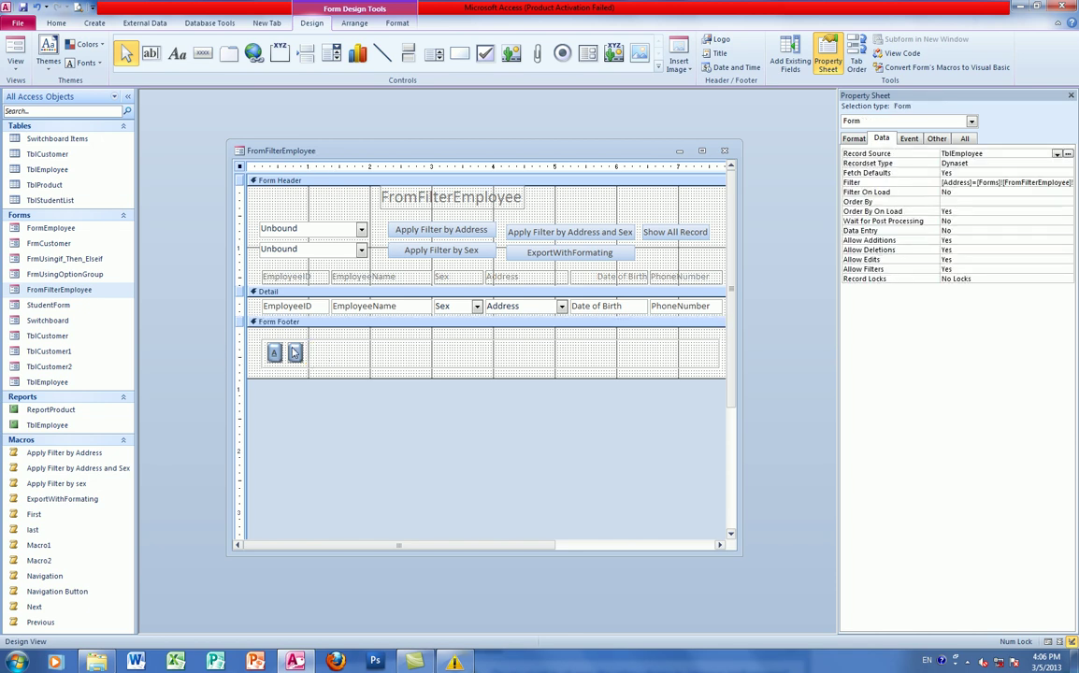
Copy the B toggle button again, paste it into the form footer, and position the copy next to B.
click(295, 352)
right_click(295, 352)
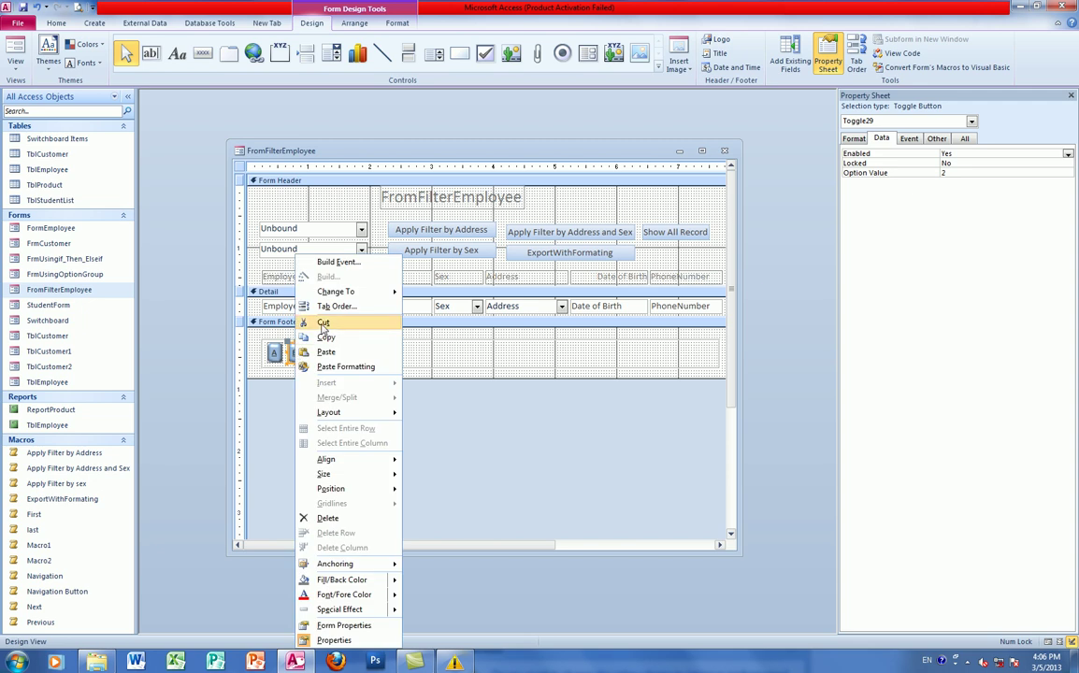
click(326, 336)
right_click(329, 357)
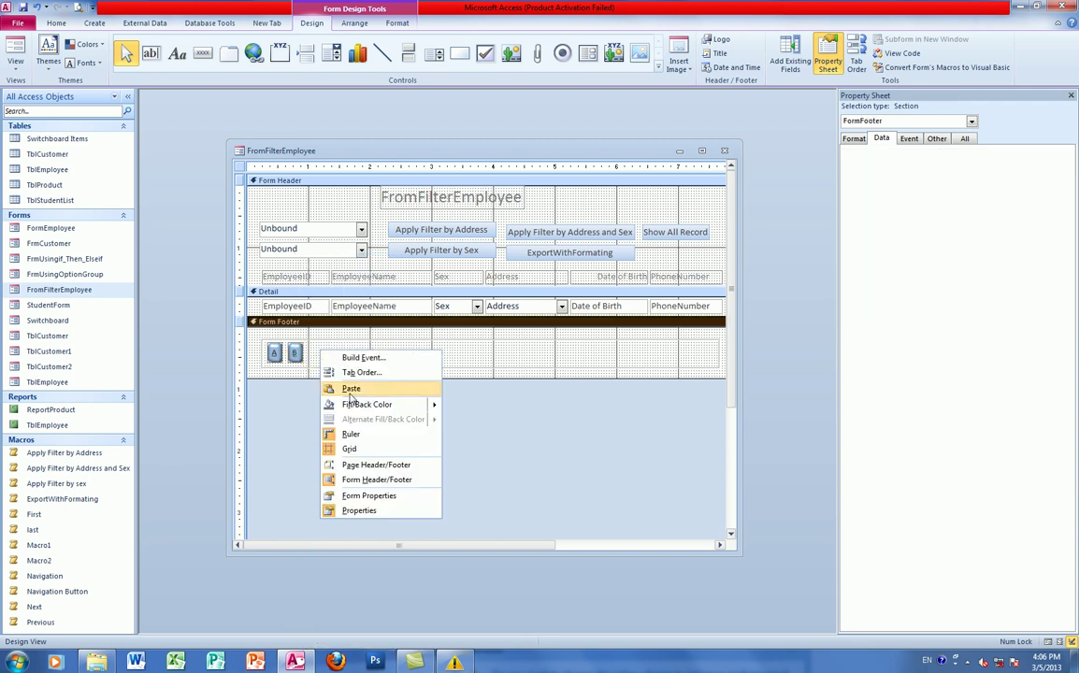
click(339, 388)
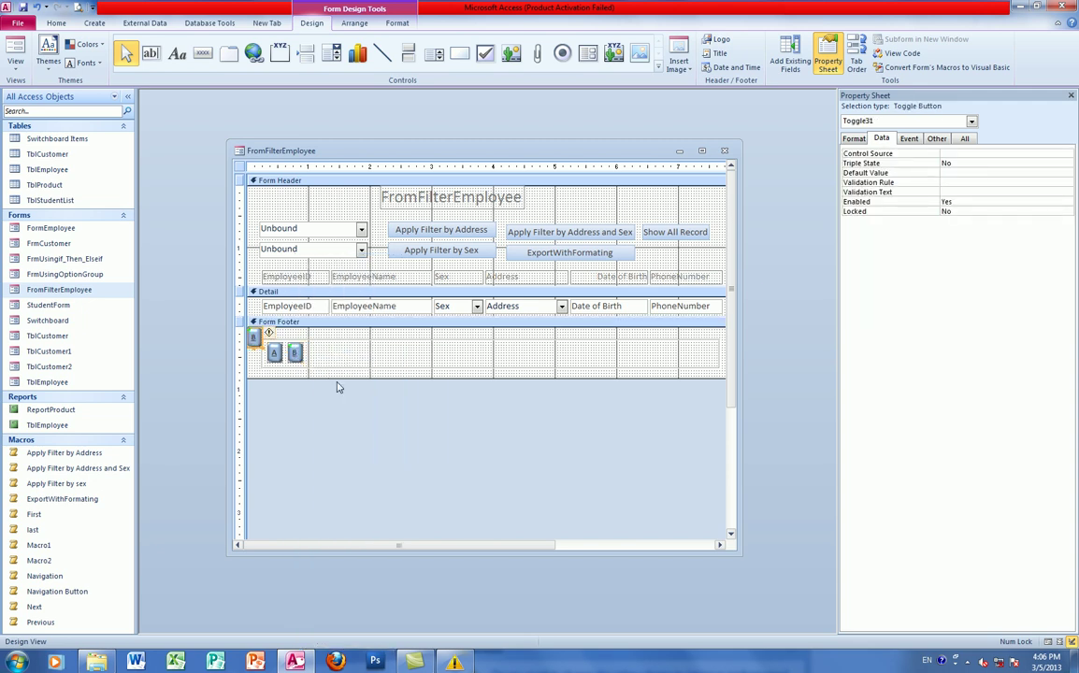
key(Right)
key(Right)
key(Right)
key(Right)
key(Right)
key(Right)
key(Right)
key(Right)
key(Right)
key(Right)
key(Down)
key(Down)
key(Down)
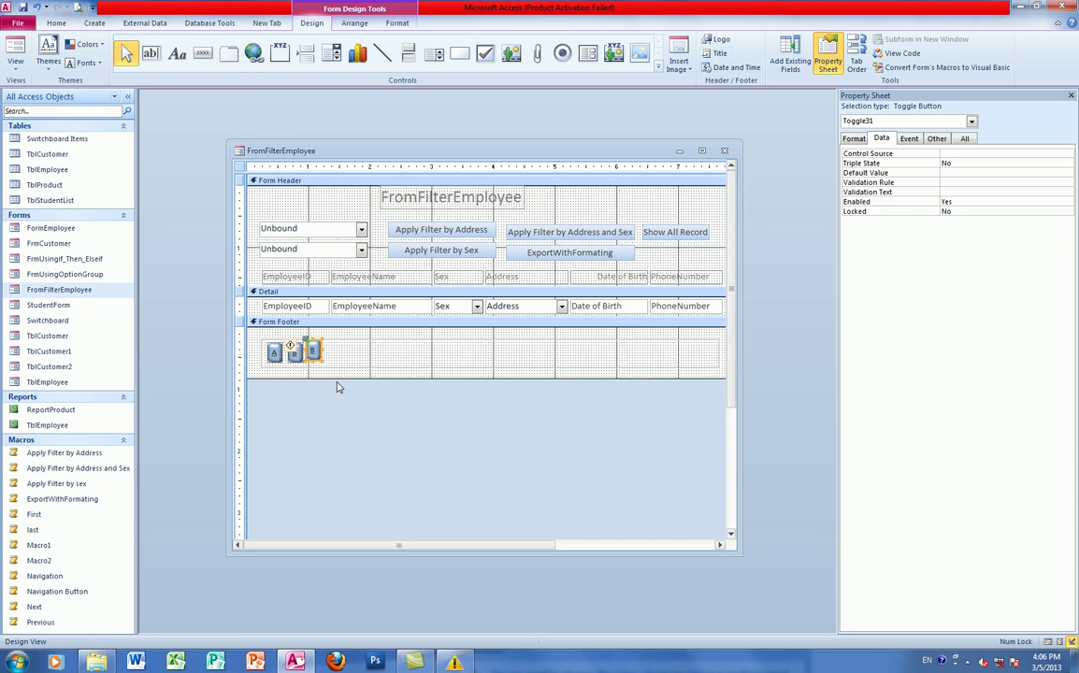
key(Left)
Check the data properties of the A and B toggle buttons against those of the new copy.
click(344, 360)
click(316, 353)
click(293, 353)
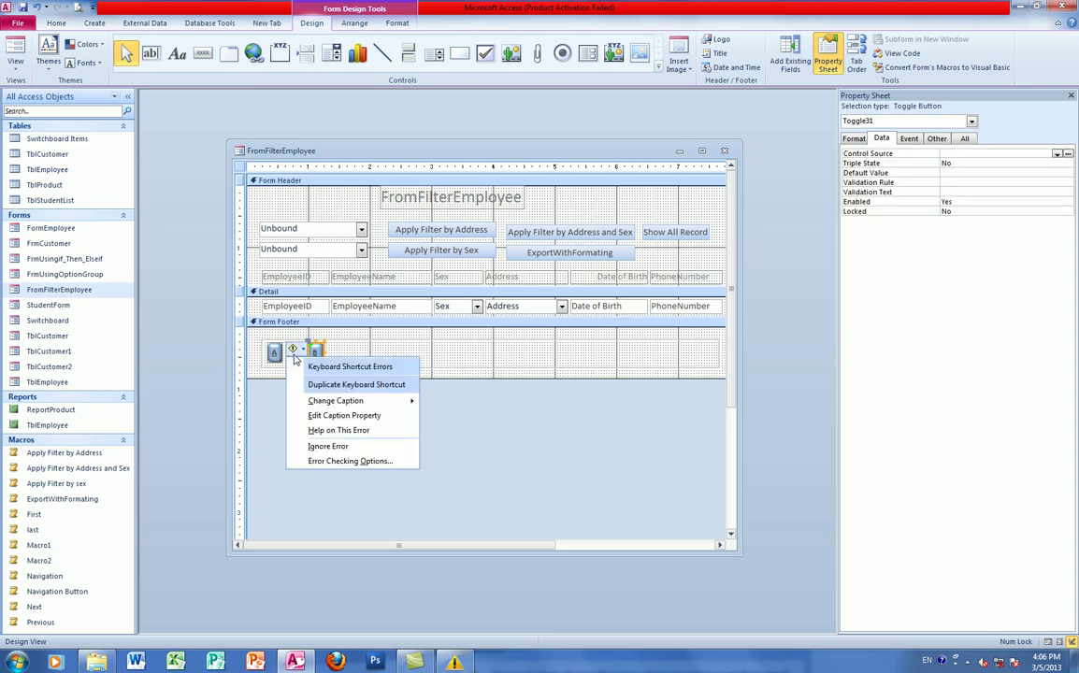
click(300, 360)
click(297, 357)
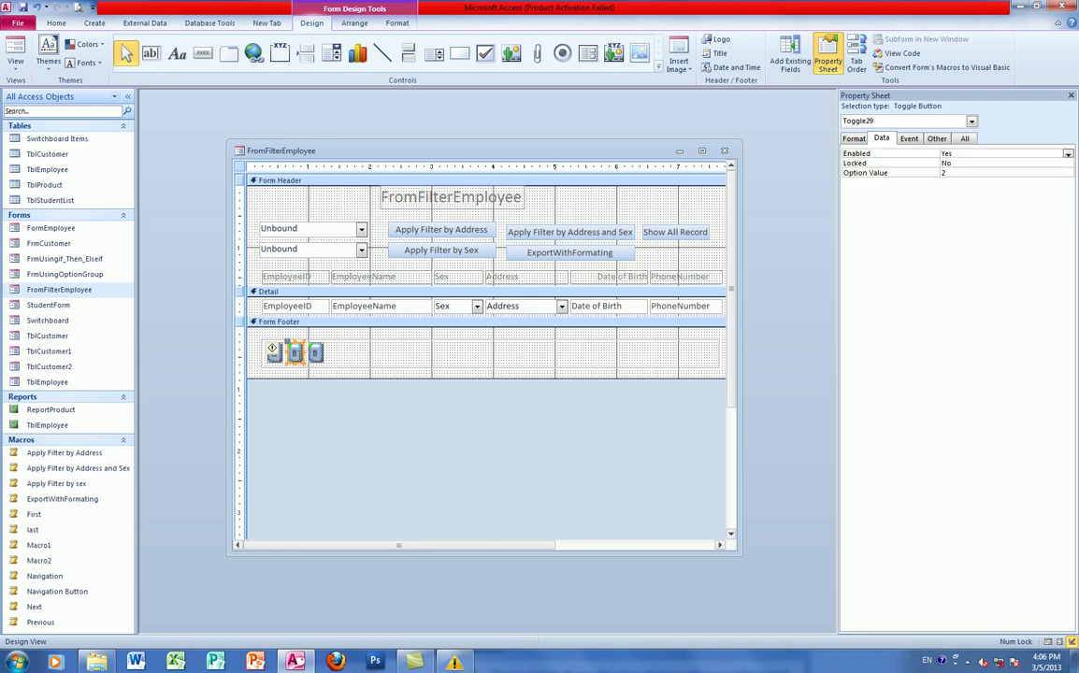
click(273, 352)
click(291, 359)
click(315, 356)
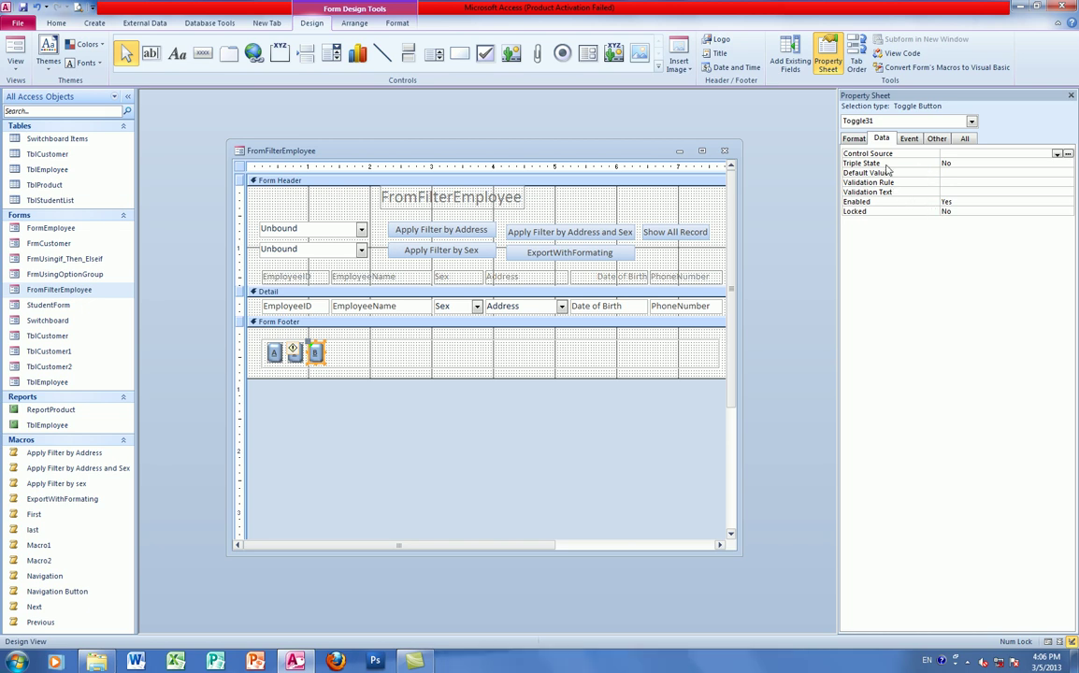
Change the caption of the second B copy to &C.
click(853, 138)
click(960, 154)
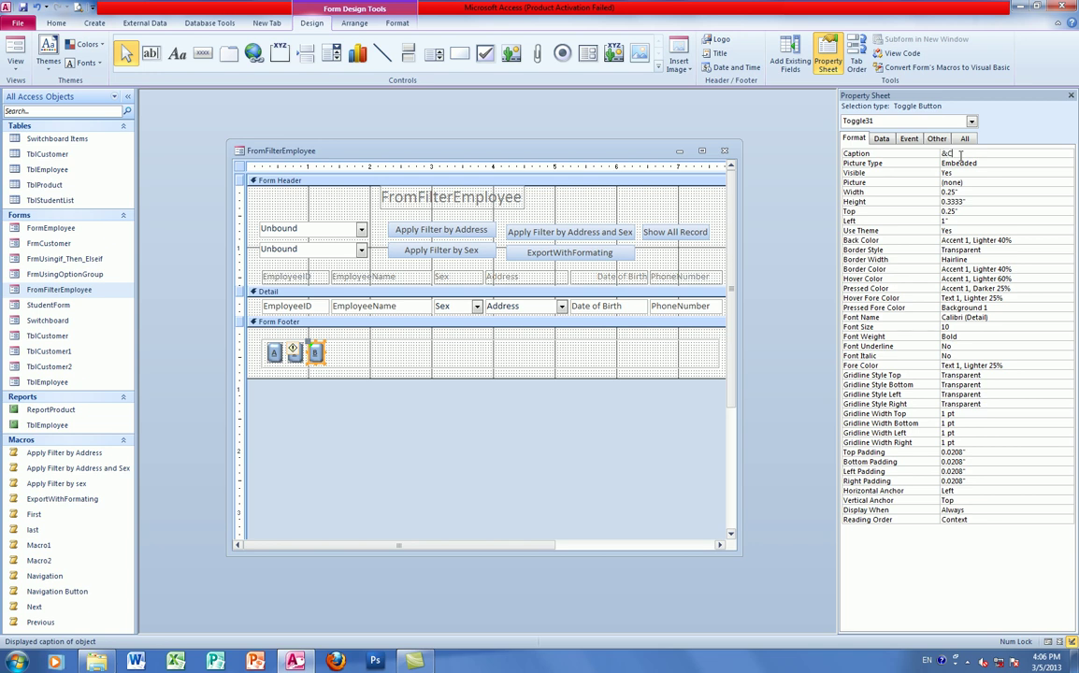
click(382, 321)
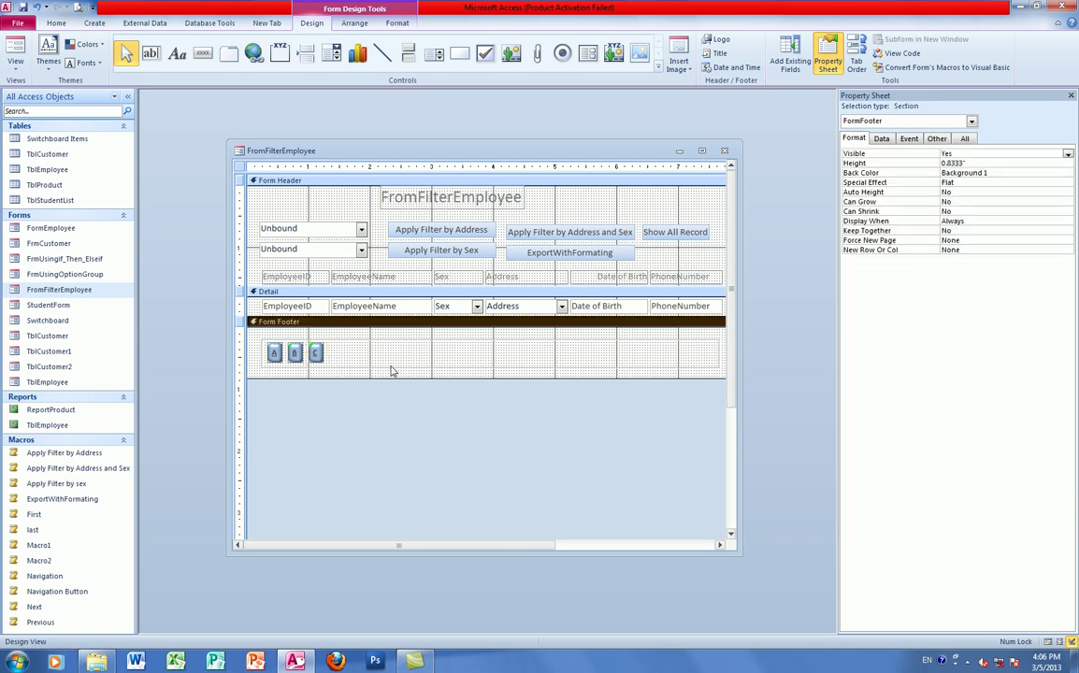
Examine the complete property list of the C toggle button for an Option Value property.
click(317, 354)
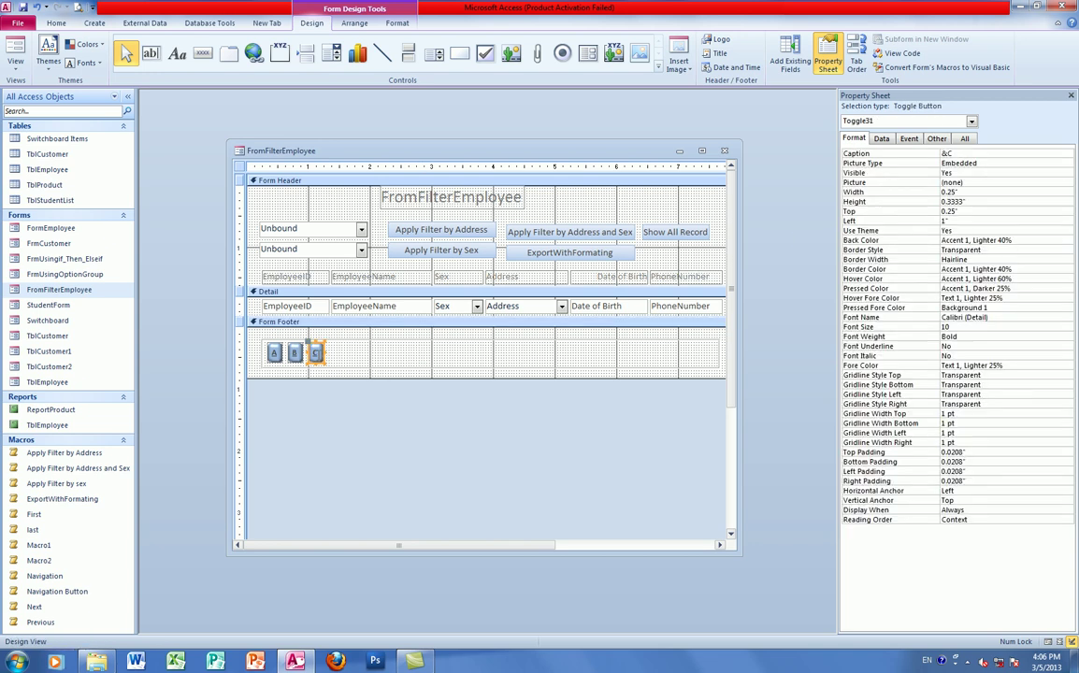
click(881, 139)
click(908, 139)
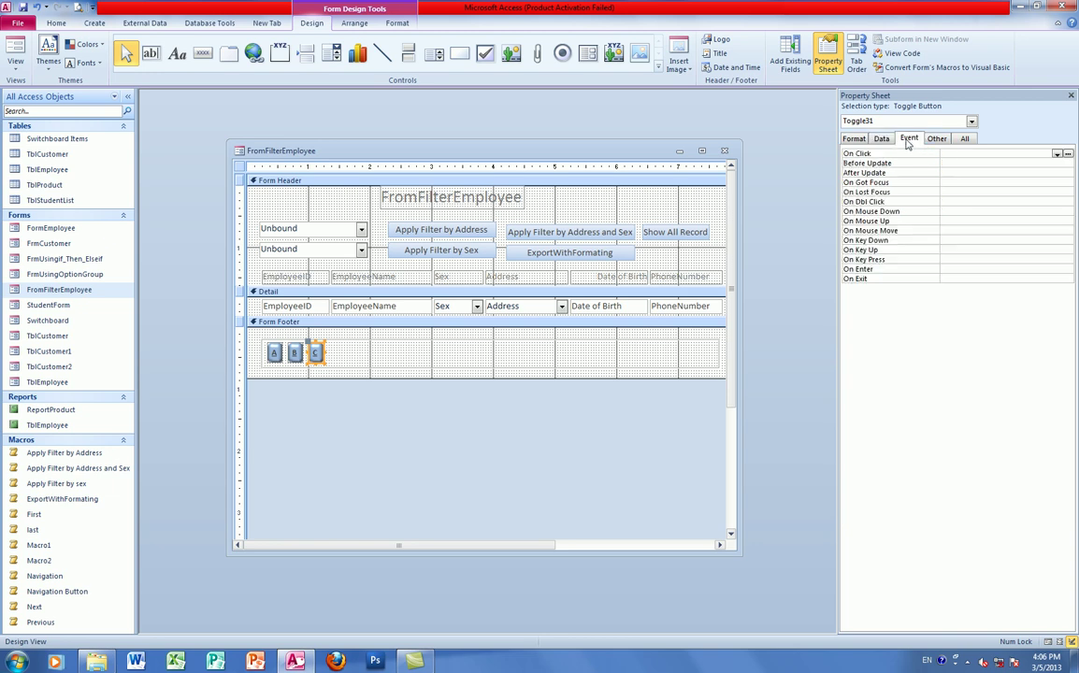
click(963, 139)
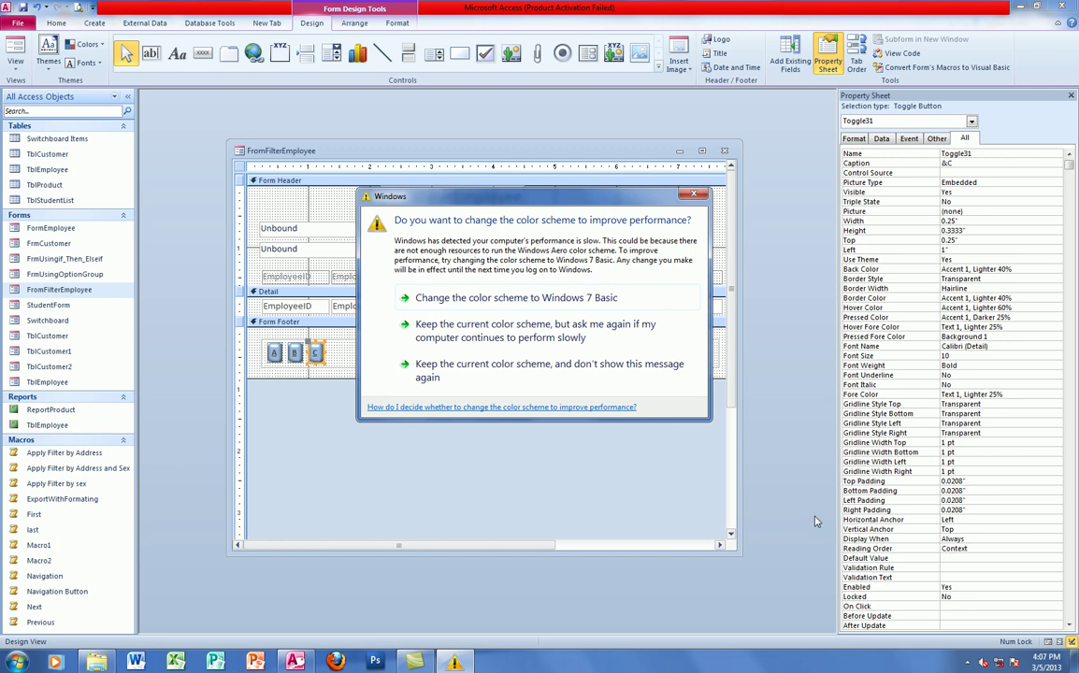
drag(538, 193, 607, 642)
scroll(1071, 218, down, 1)
drag(1071, 218, 1046, 637)
scroll(1048, 608, down, 5)
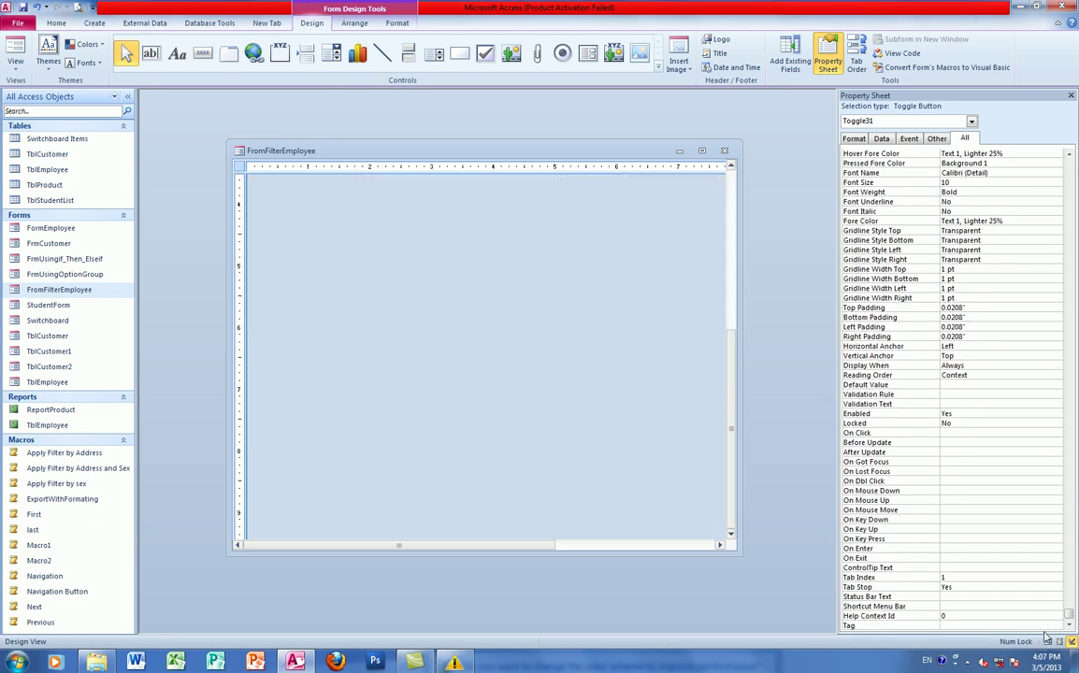
scroll(486, 374, up, 5)
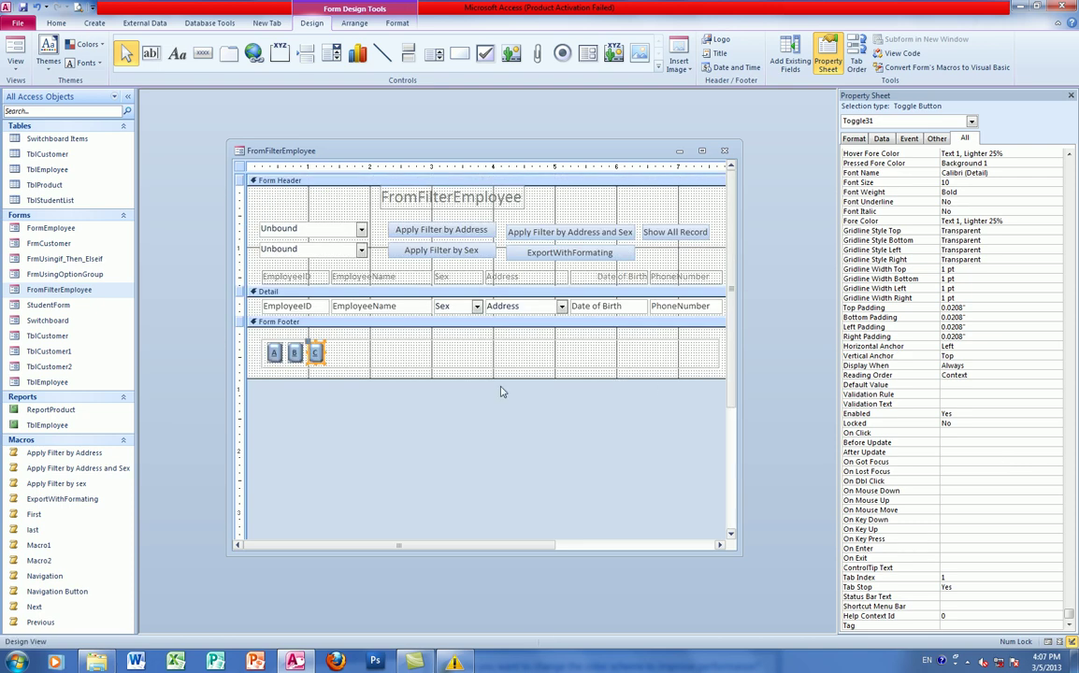
Remove the pasted C toggle button that has no Option Value property.
click(337, 362)
click(316, 354)
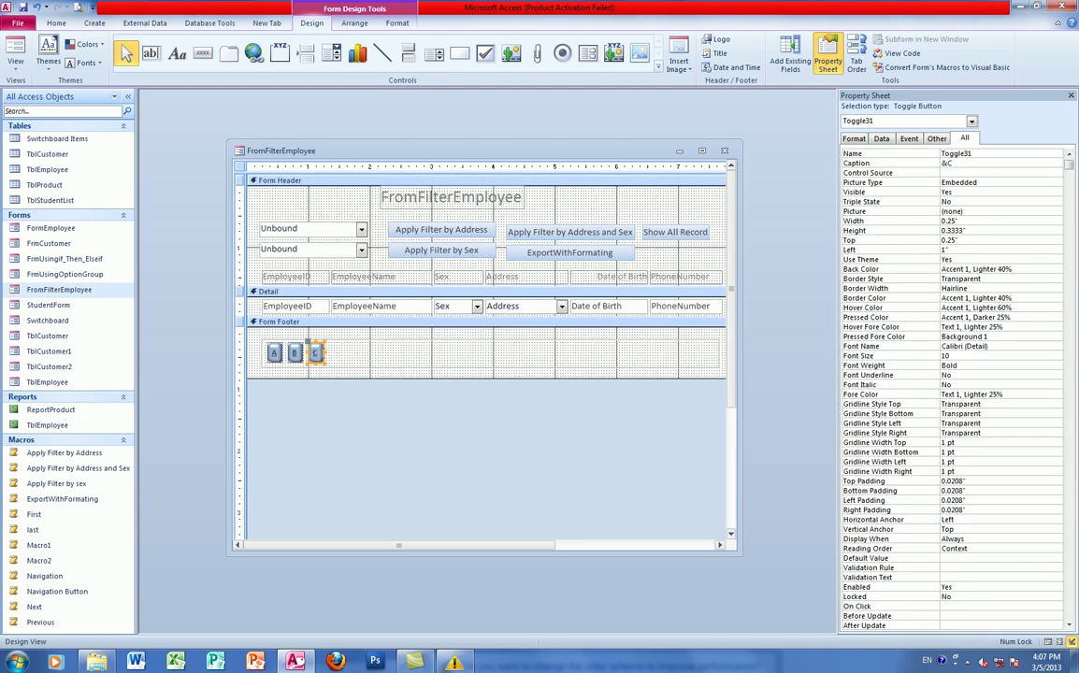
key(Delete)
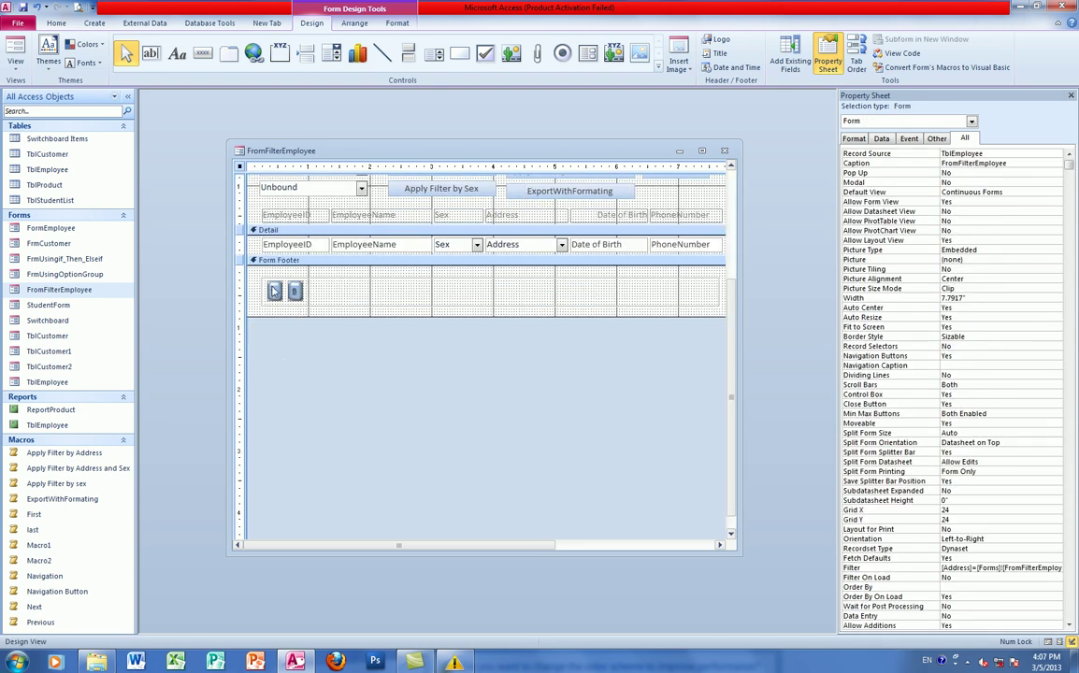
Duplicate the A toggle button inside its option group and check the copy's Option Value property.
click(274, 353)
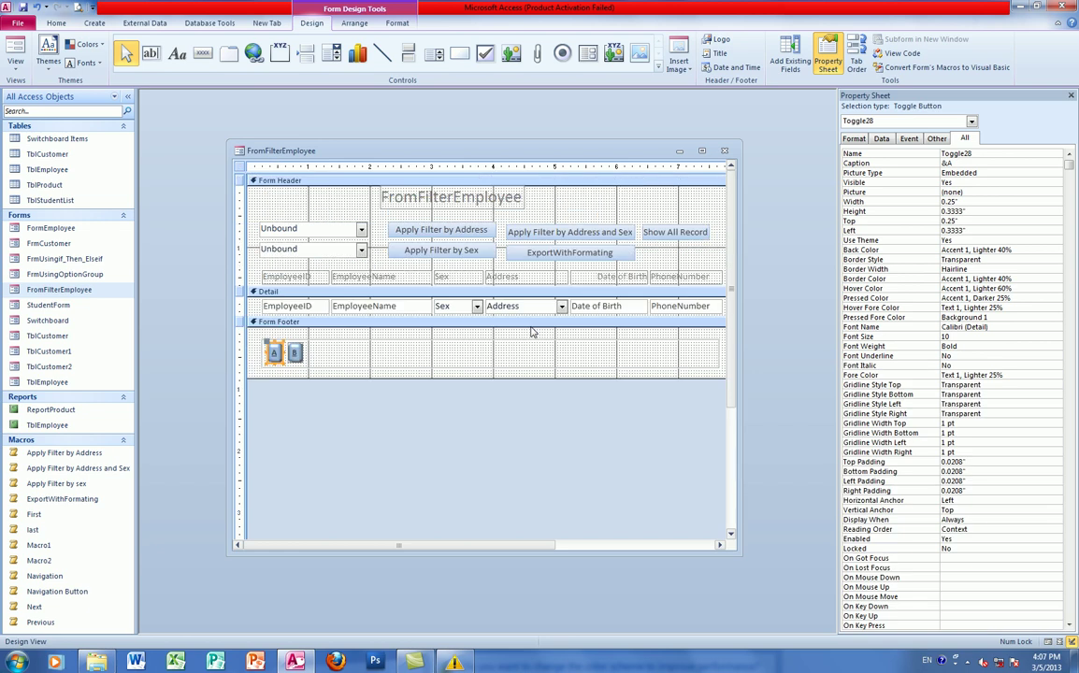
key(ctrl+c)
key(ctrl+v)
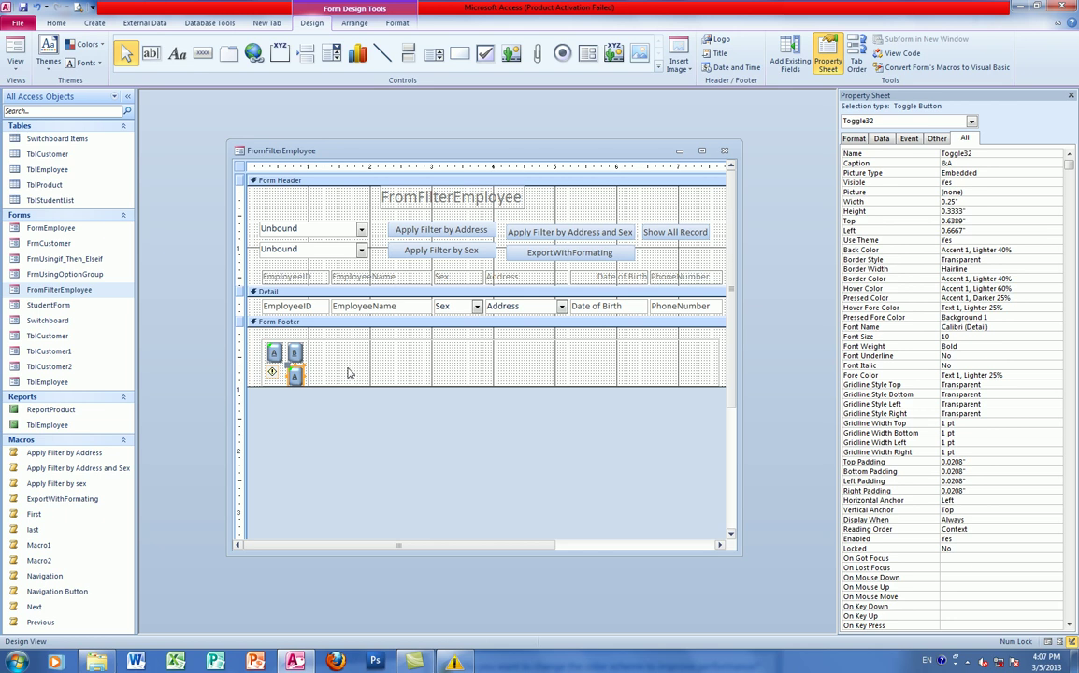
click(881, 138)
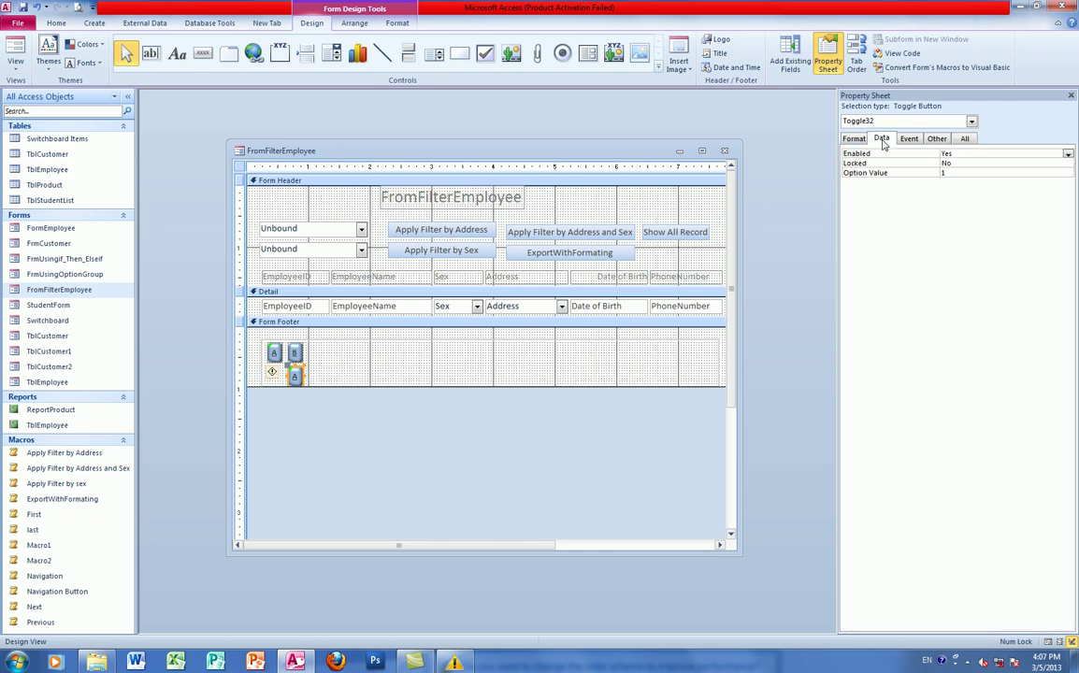
Delete the duplicate A toggle button and undo back to the layout before it was pasted.
key(Delete)
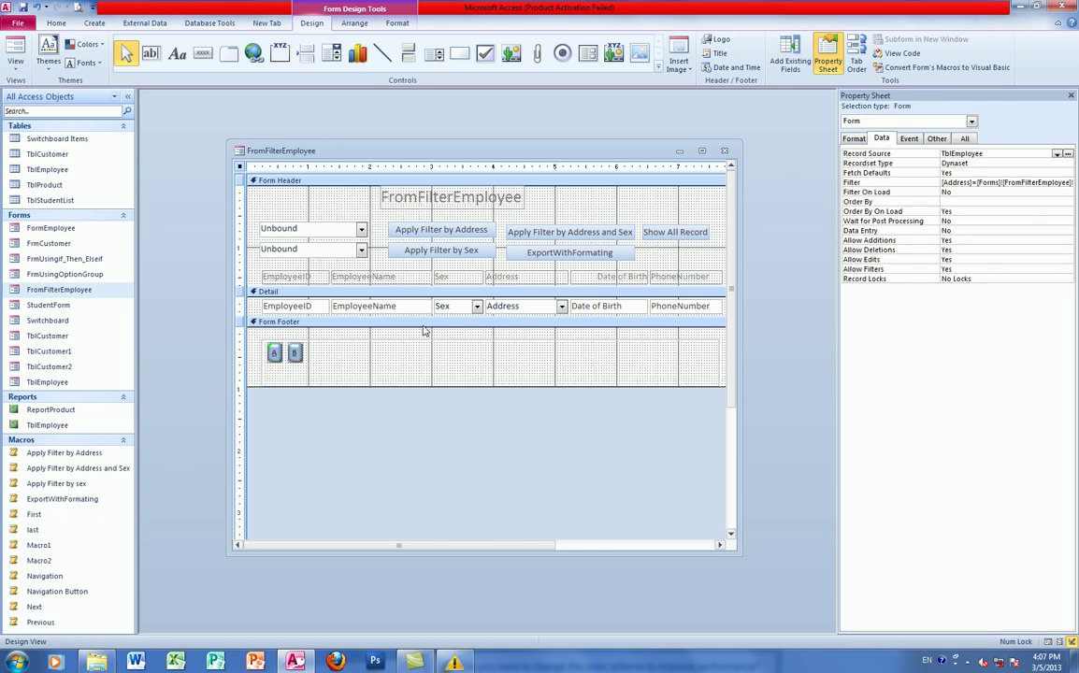
key(ctrl+z)
key(ctrl+z)
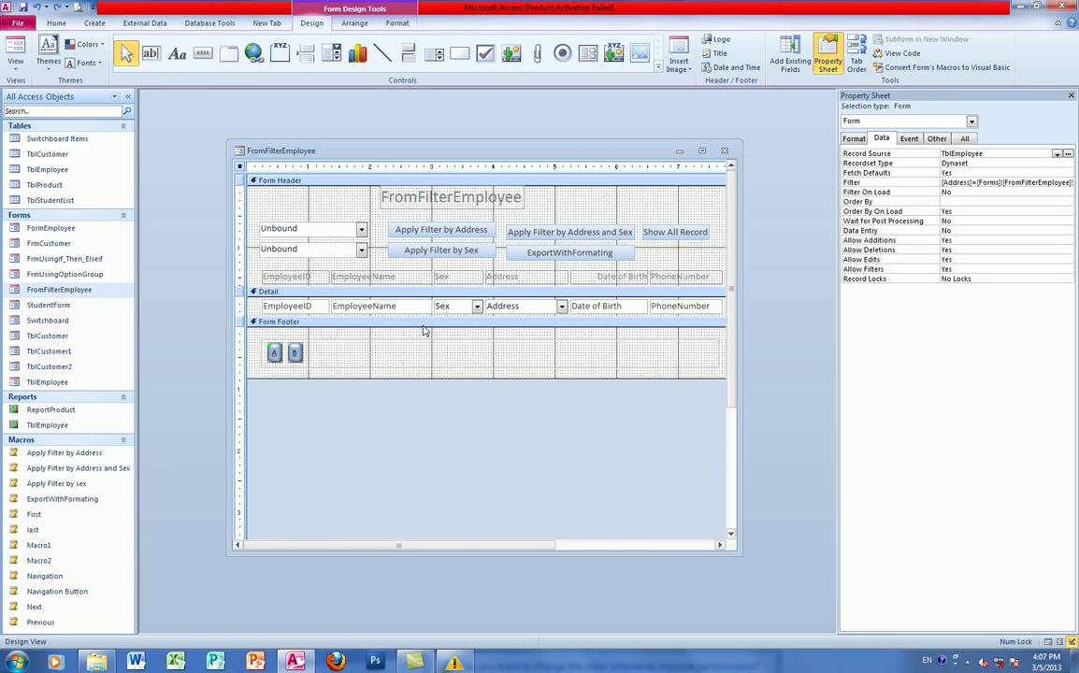
Duplicate the B toggle button inside the option group in the form footer.
click(258, 340)
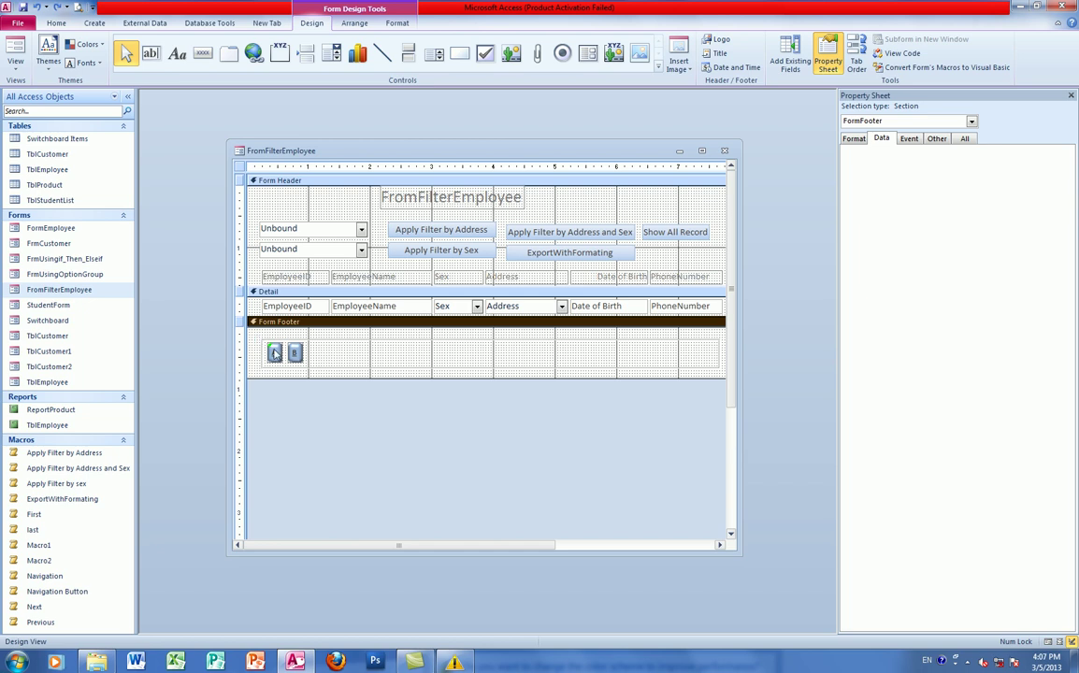
click(299, 351)
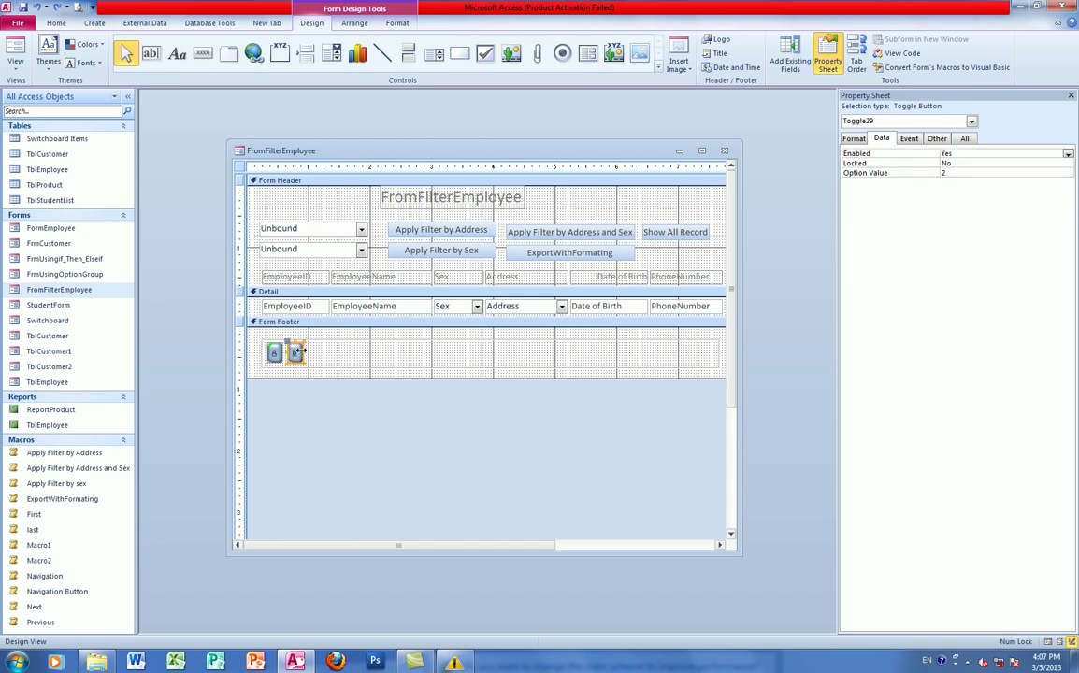
key(ctrl+v)
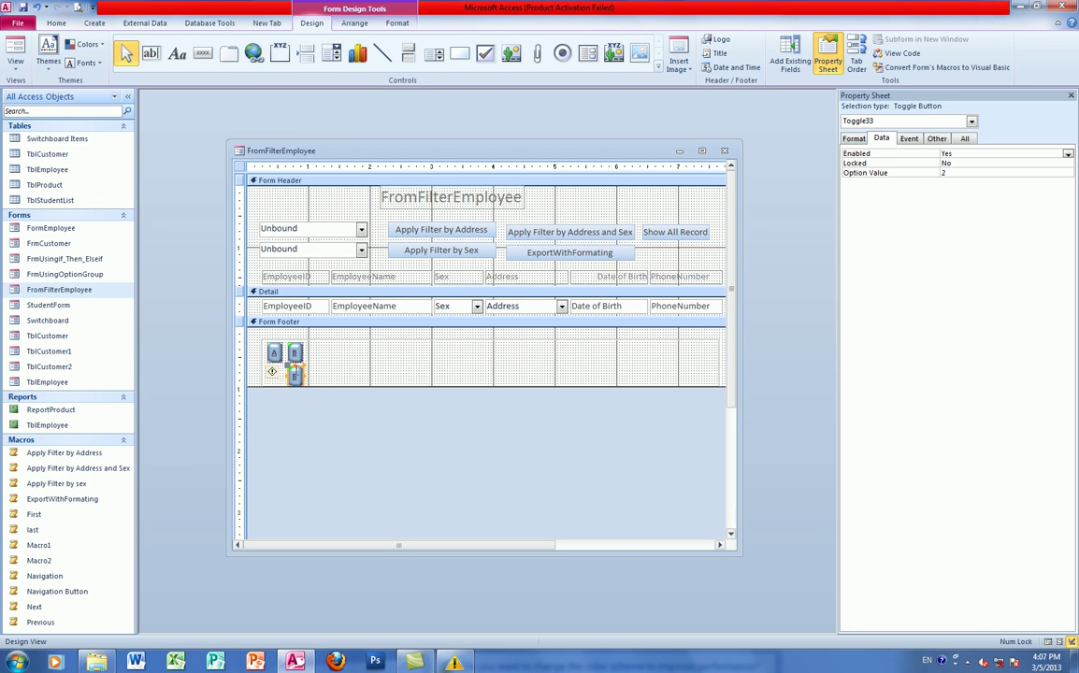
Place the duplicated B toggle button beside the original B inside the option group and caption it &C.
click(296, 375)
click(298, 370)
drag(301, 371, 319, 346)
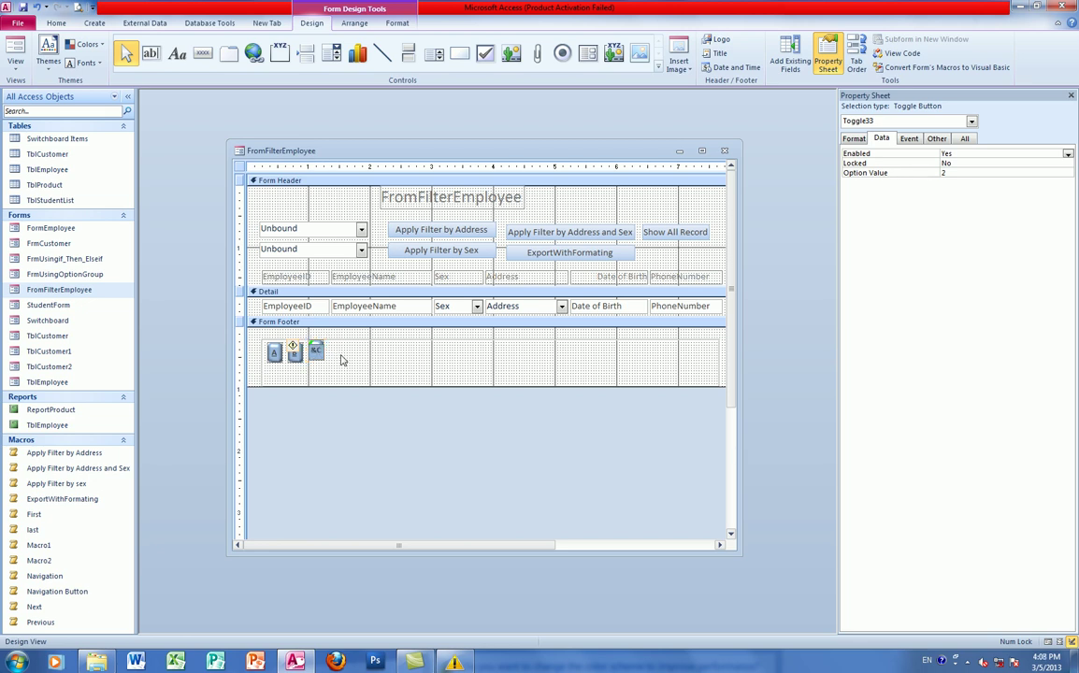
key(Return)
Set the C toggle button's Option Value to 3 and line it up with the A and B toggle buttons.
click(953, 172)
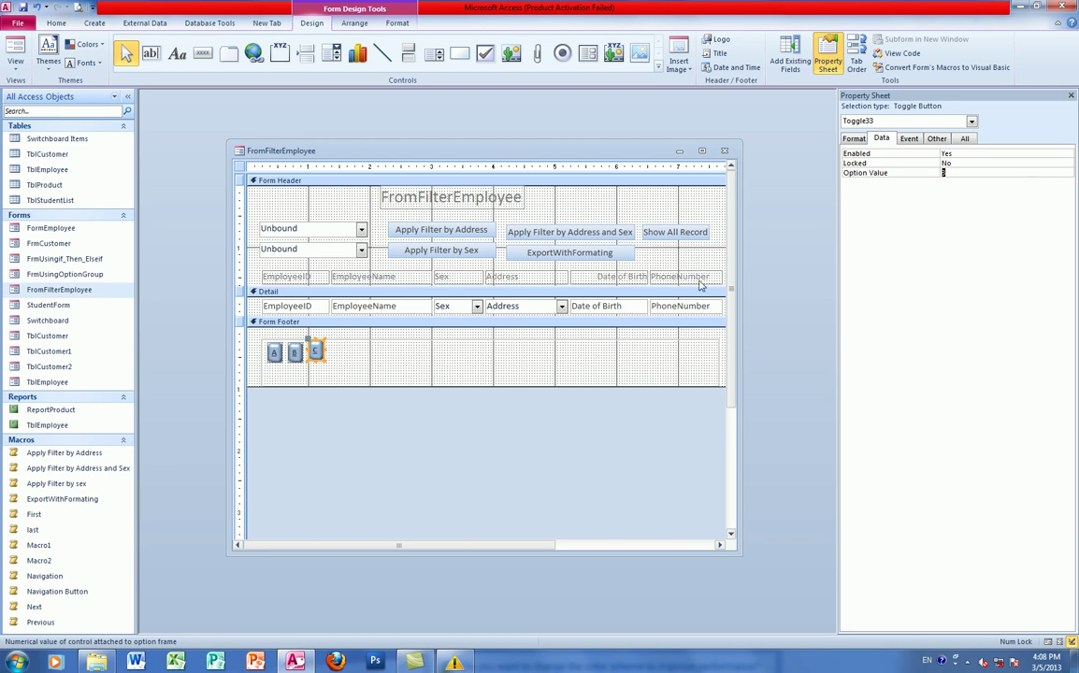
click(329, 365)
drag(316, 351, 314, 357)
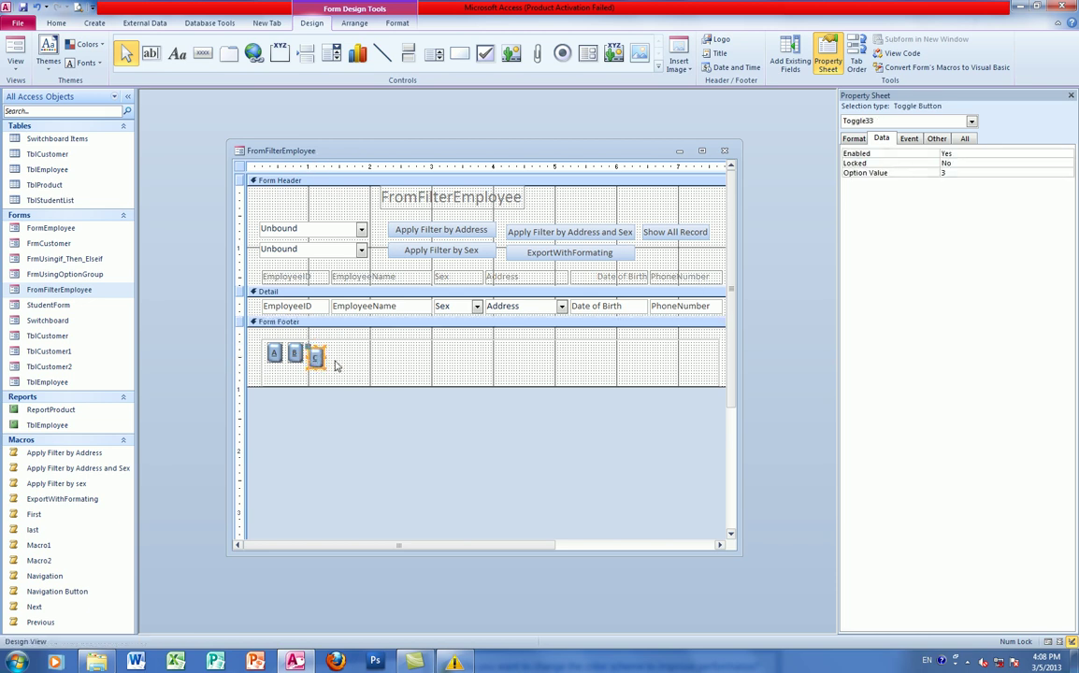
key(ctrl+z)
Set the A toggle button's Name property to A, moving the color scheme message out of the way.
click(272, 355)
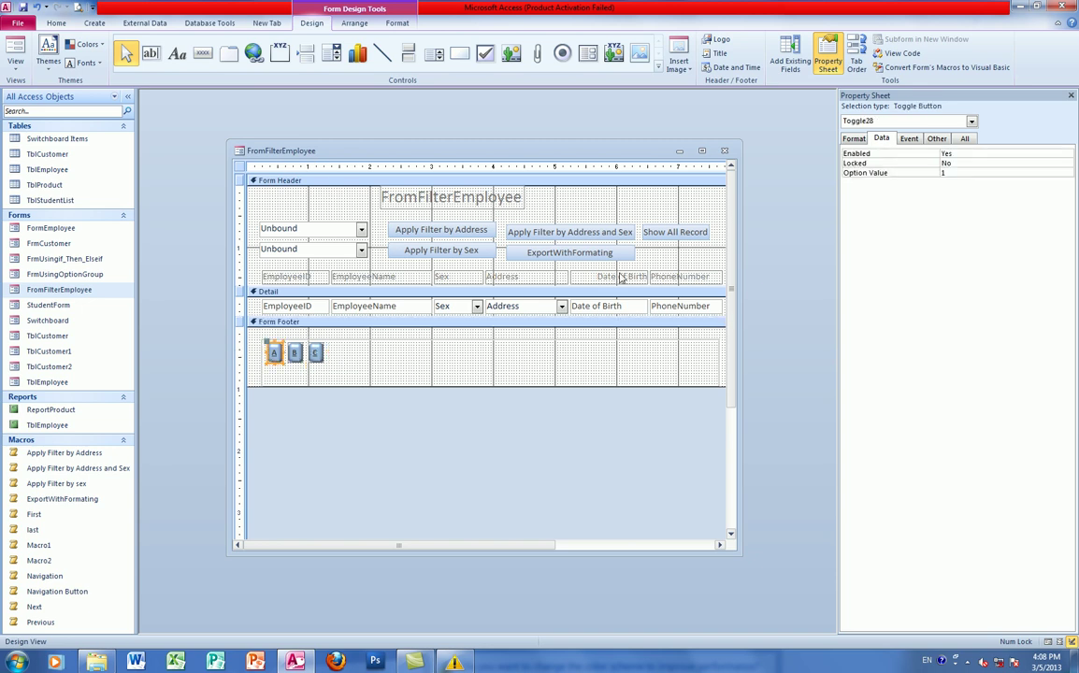
click(855, 138)
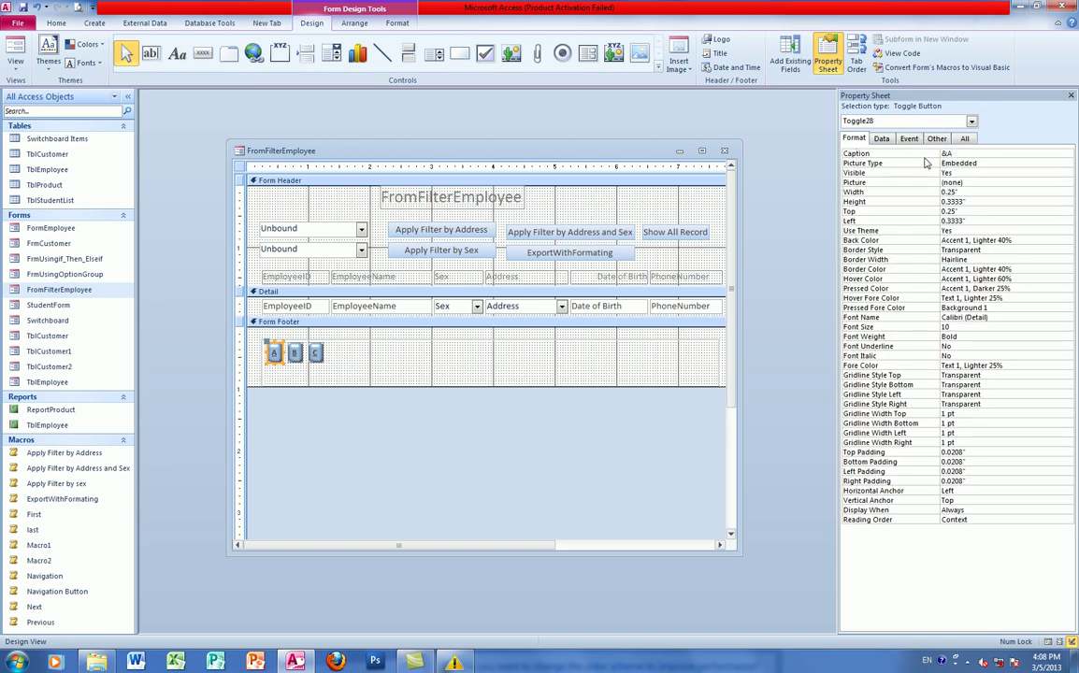
click(937, 139)
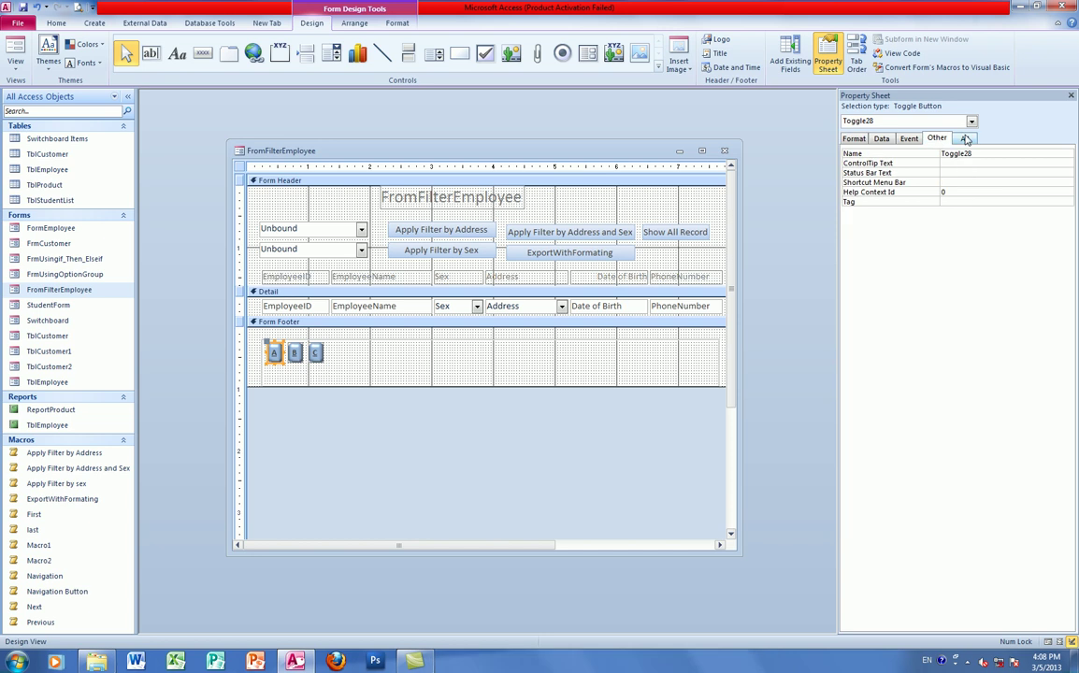
click(964, 138)
click(937, 139)
click(981, 156)
key(BackSpace)
key(BackSpace)
key(BackSpace)
key(BackSpace)
key(BackSpace)
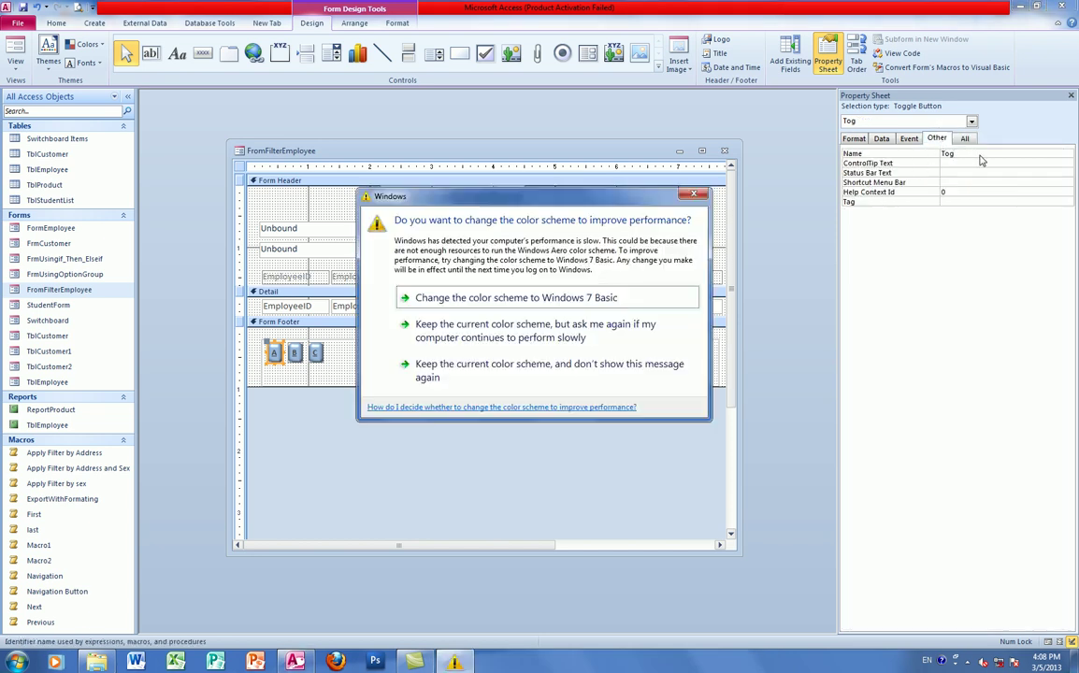
drag(543, 196, 600, 488)
click(970, 153)
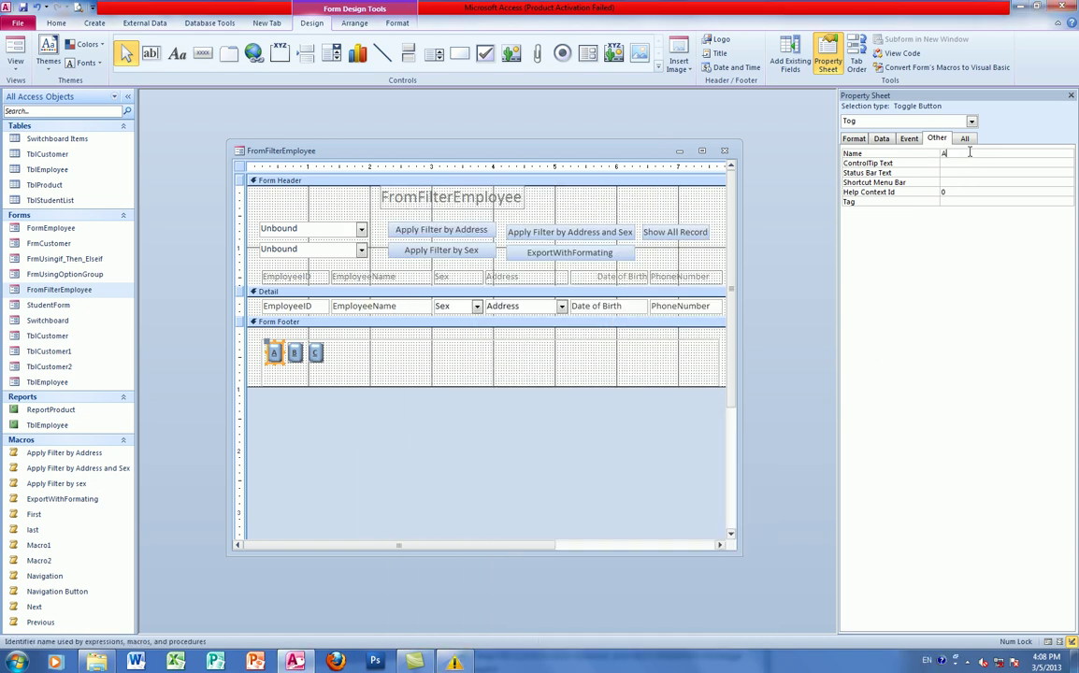
Set the B toggle button's Name property to B.
click(294, 353)
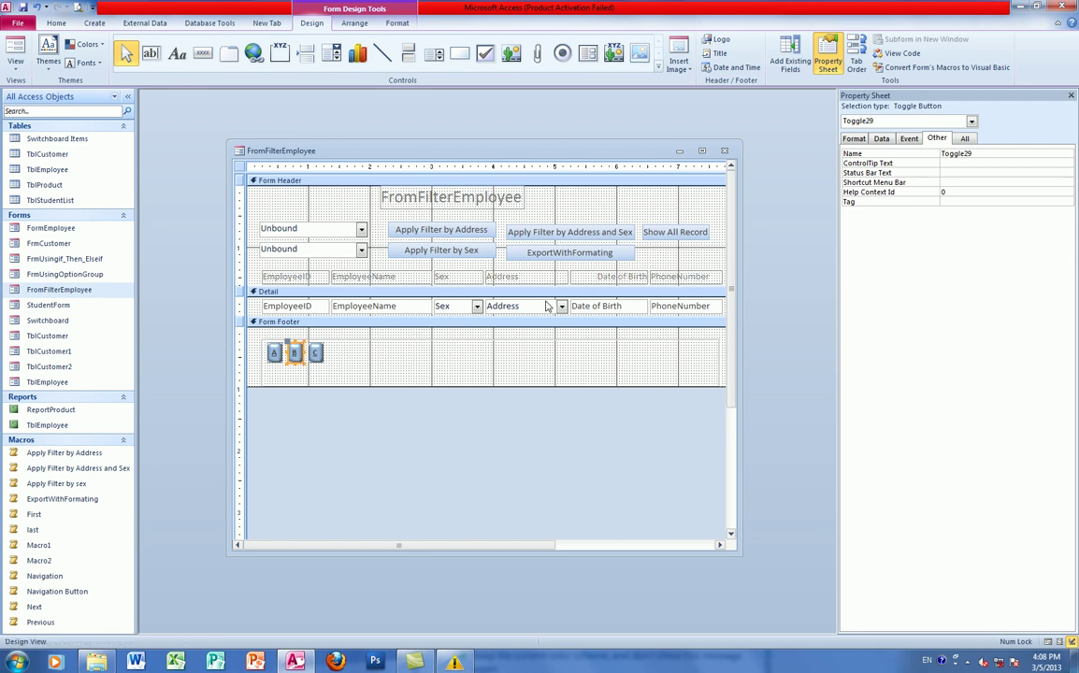
click(981, 155)
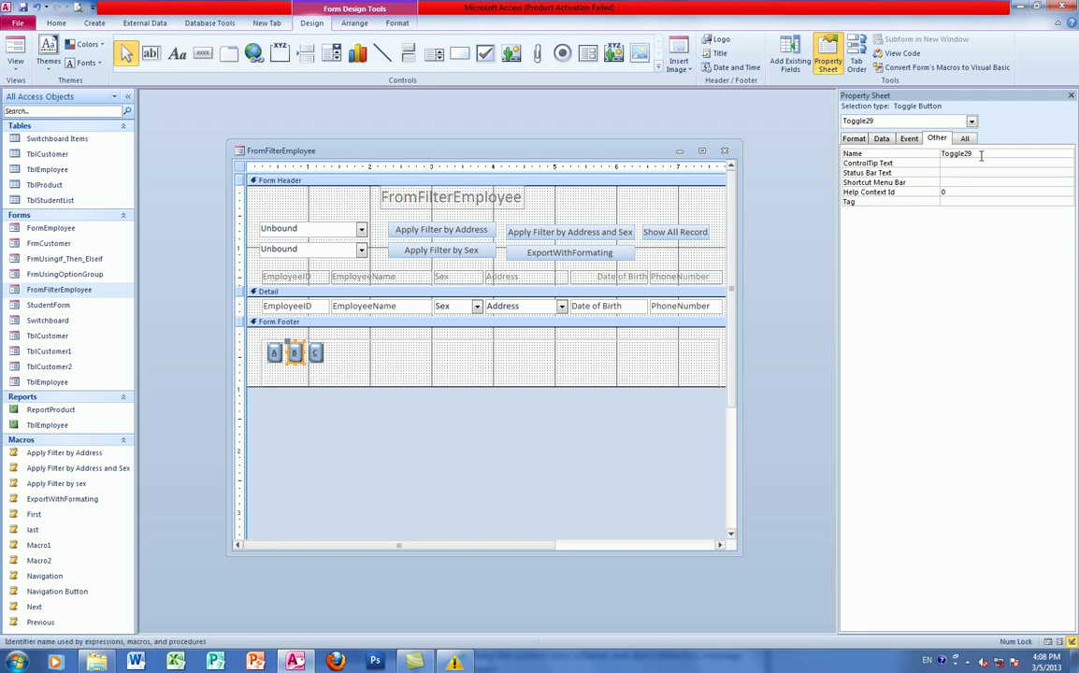
key(BackSpace)
key(BackSpace)
key(BackSpace)
key(BackSpace)
key(BackSpace)
key(BackSpace)
key(BackSpace)
text(B)
Replace the default name in the C toggle button's Name property.
click(316, 353)
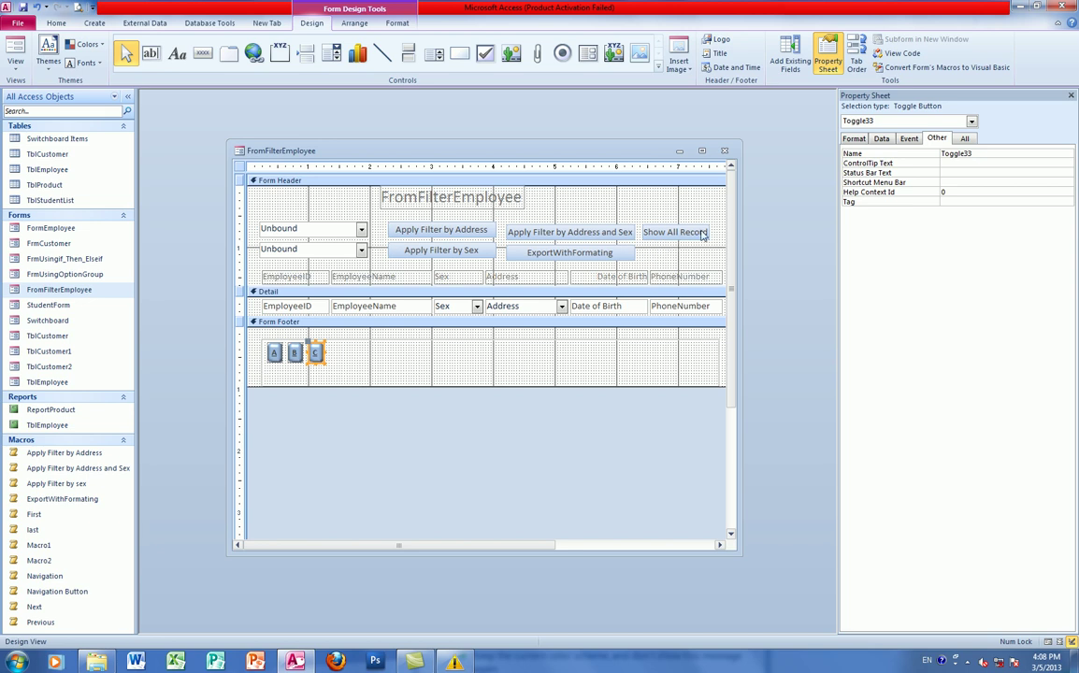
click(983, 152)
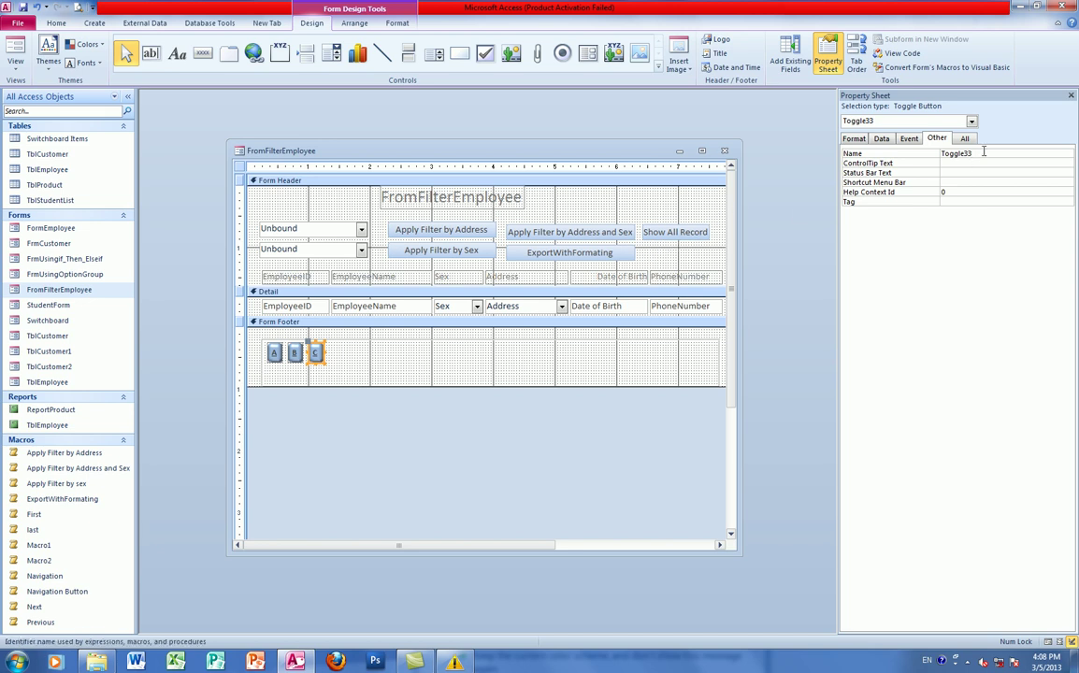
key(BackSpace)
key(BackSpace)
key(BackSpace)
key(BackSpace)
key(BackSpace)
Extend the form footer downward and reduce the height of the PIB option group to fit closer around the toggle buttons.
click(245, 322)
drag(330, 386, 329, 411)
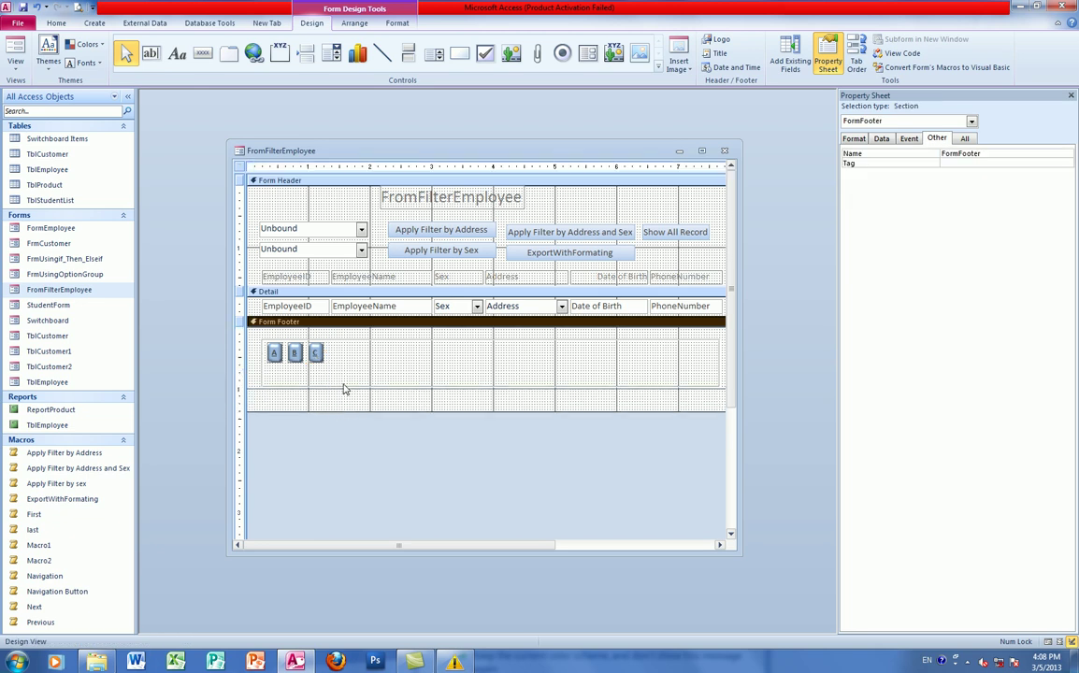
click(343, 386)
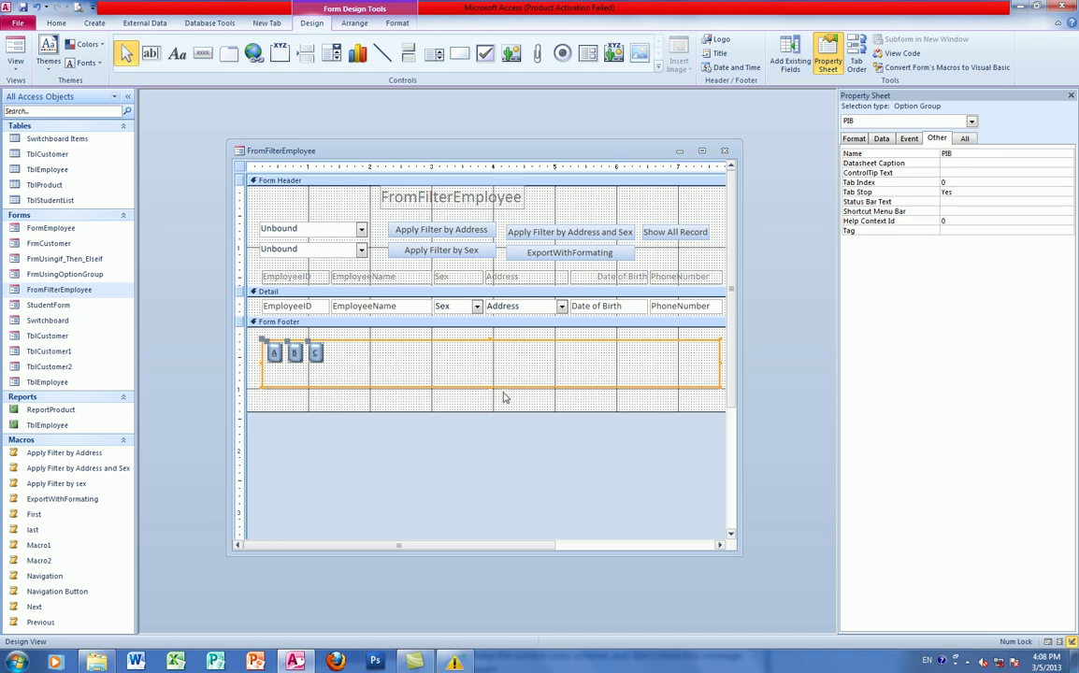
drag(490, 387, 486, 373)
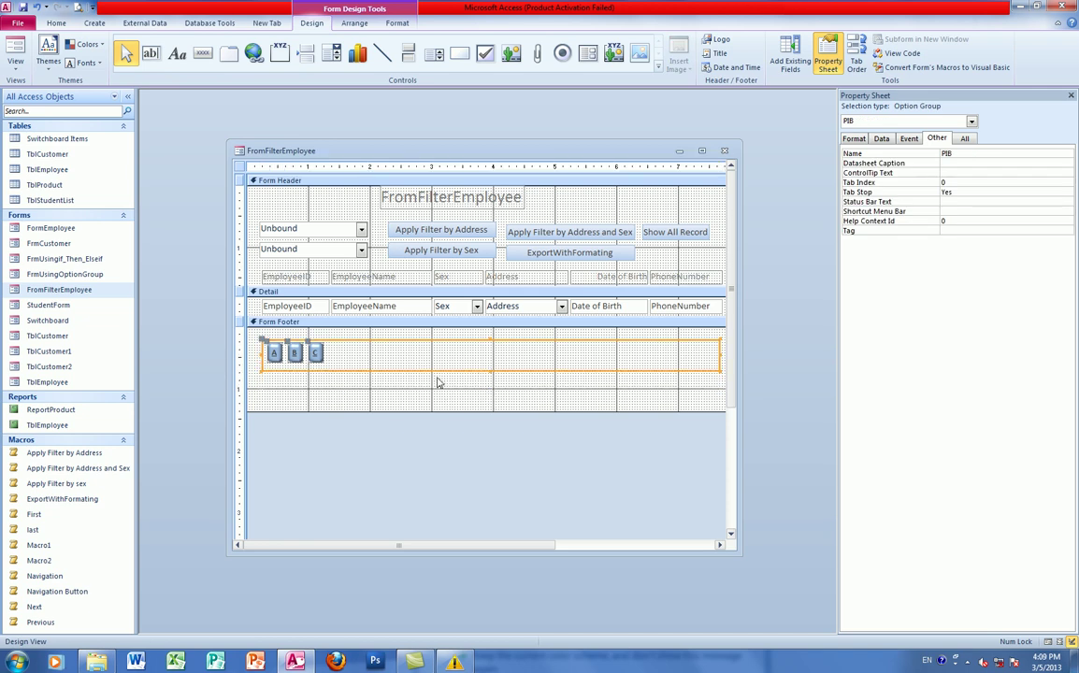
Assign the Navigation.SP macro to the After Update event of the PIB option group.
click(909, 139)
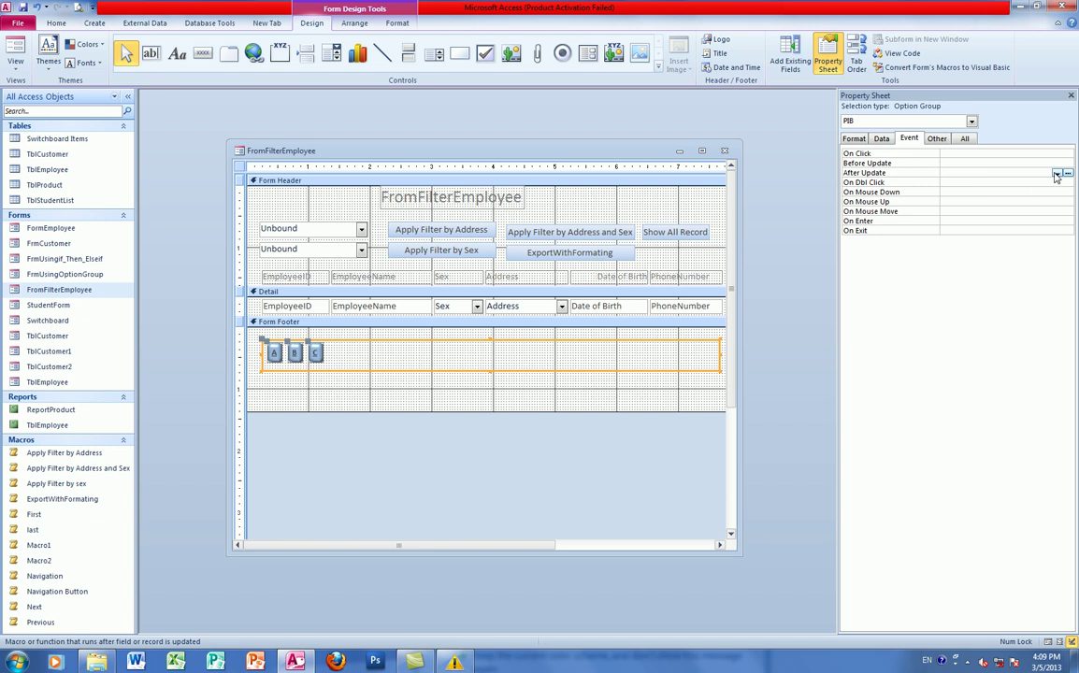
click(1055, 175)
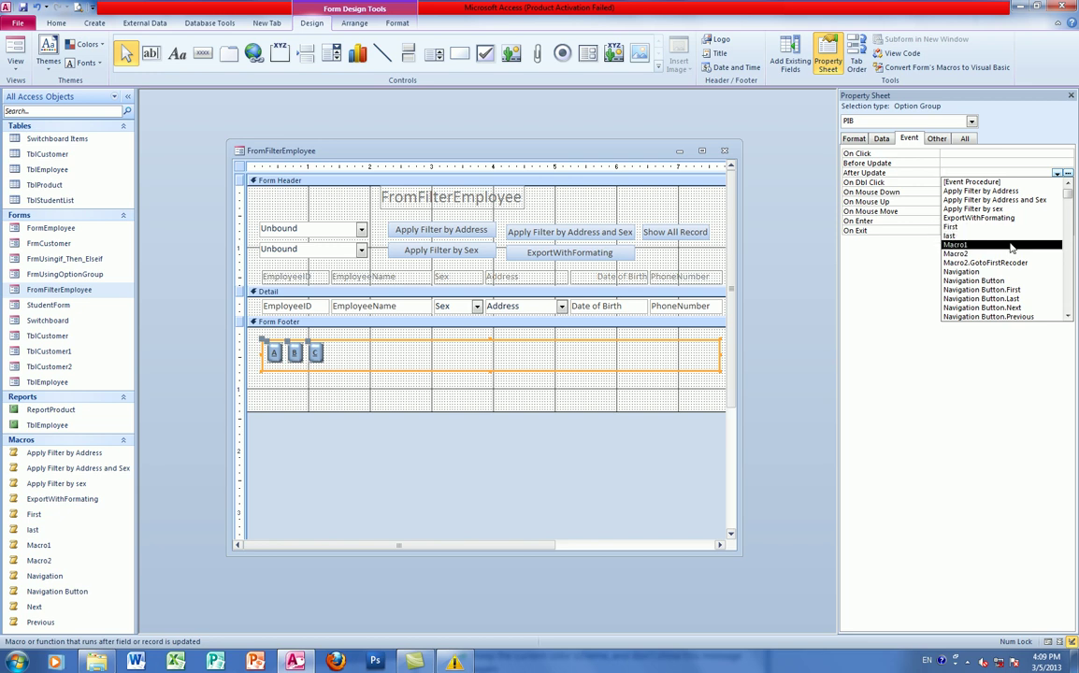
scroll(1013, 247, down, 1)
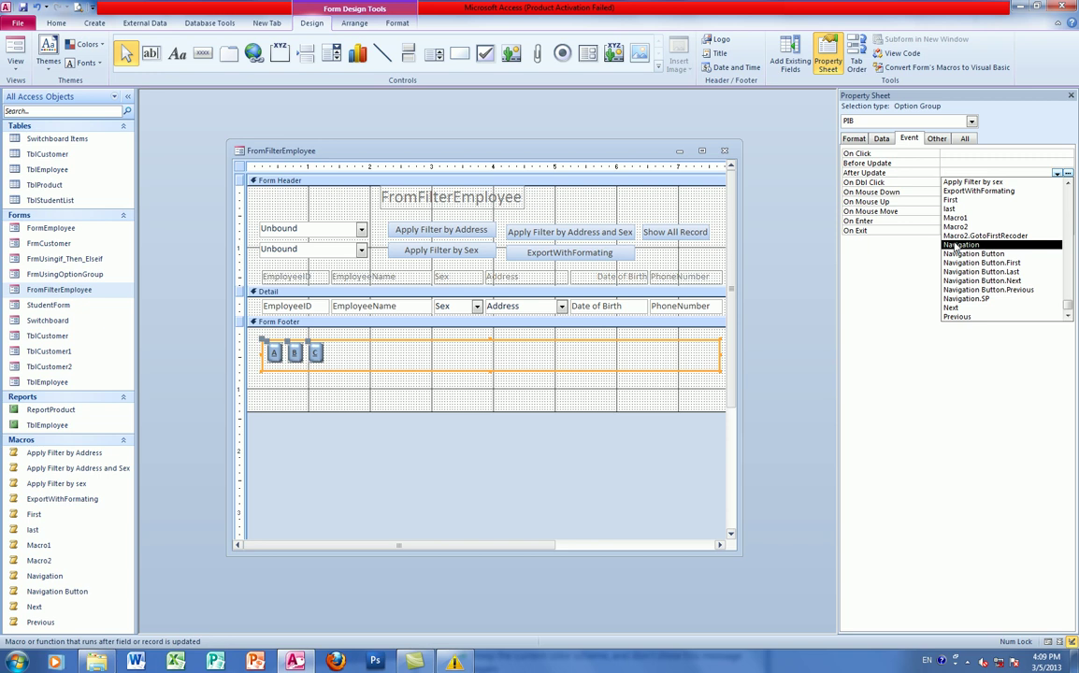
click(973, 301)
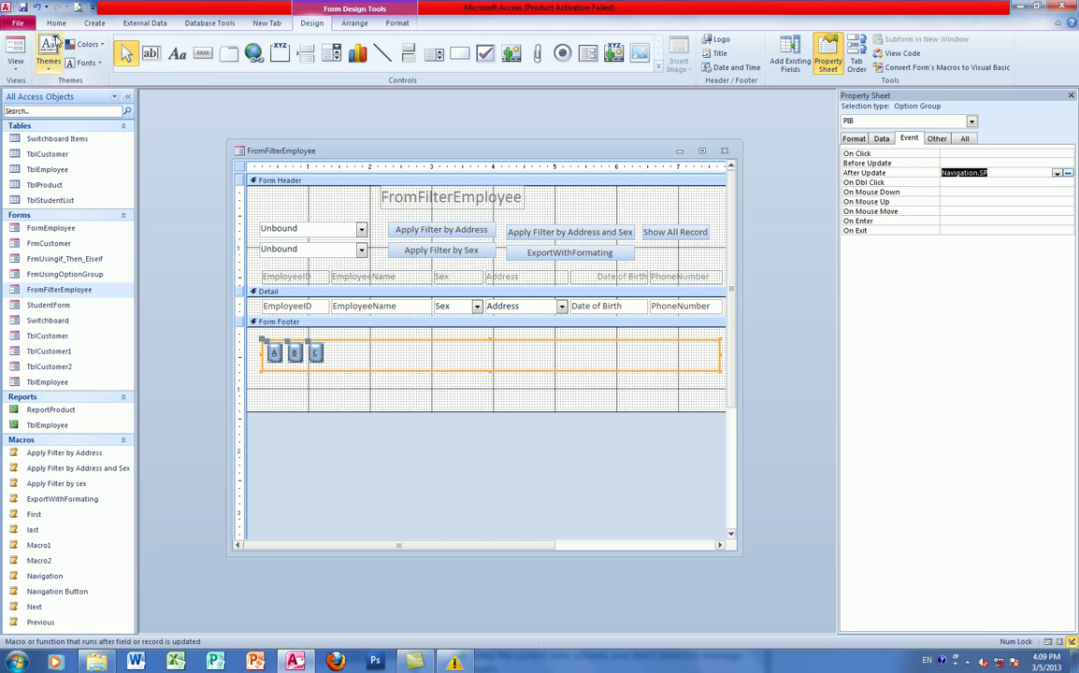
Show the form in Form View and test filtering the employees with the A, B and C toggle buttons.
click(14, 63)
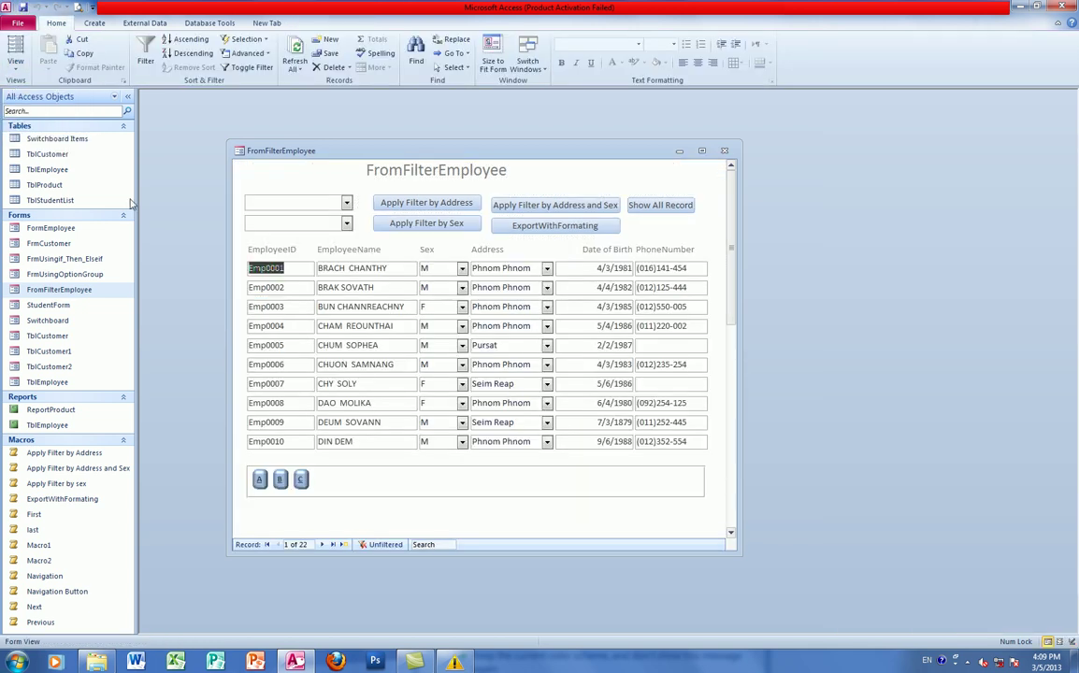
click(259, 480)
click(279, 480)
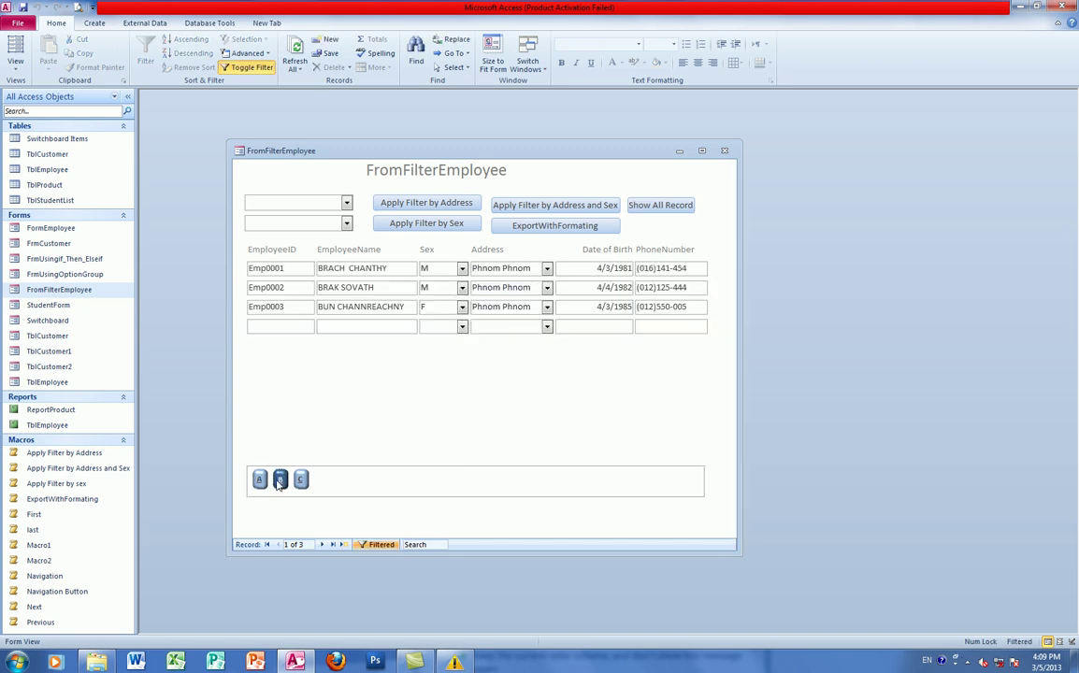
click(260, 479)
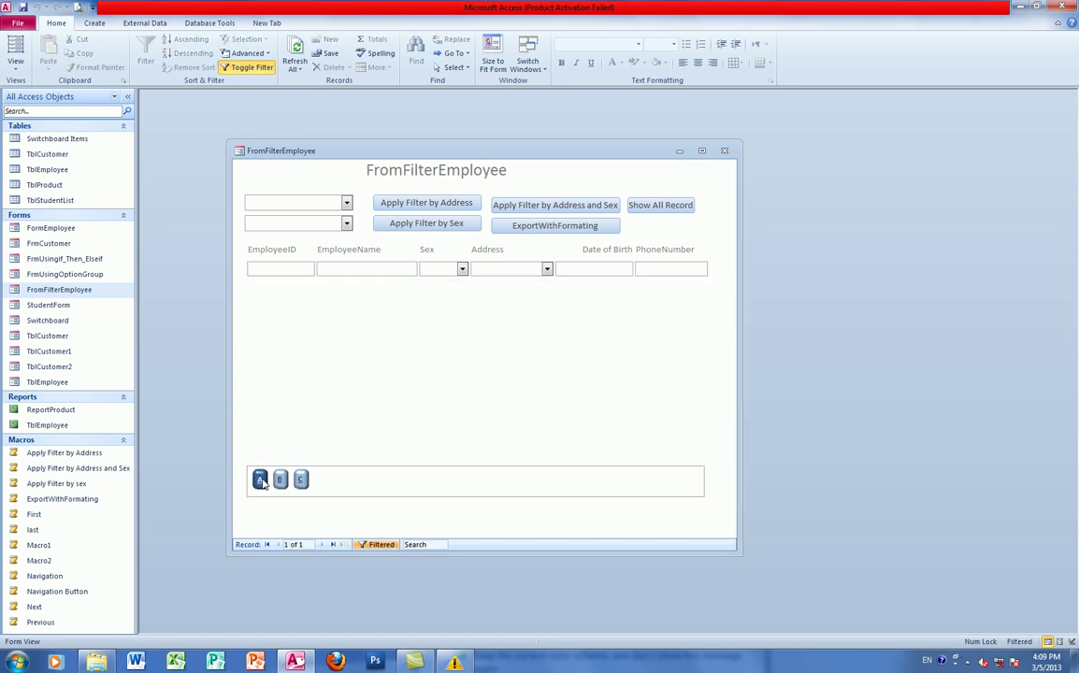
click(280, 480)
click(300, 480)
key(Tab)
key(shift+Tab)
key(shift+Tab)
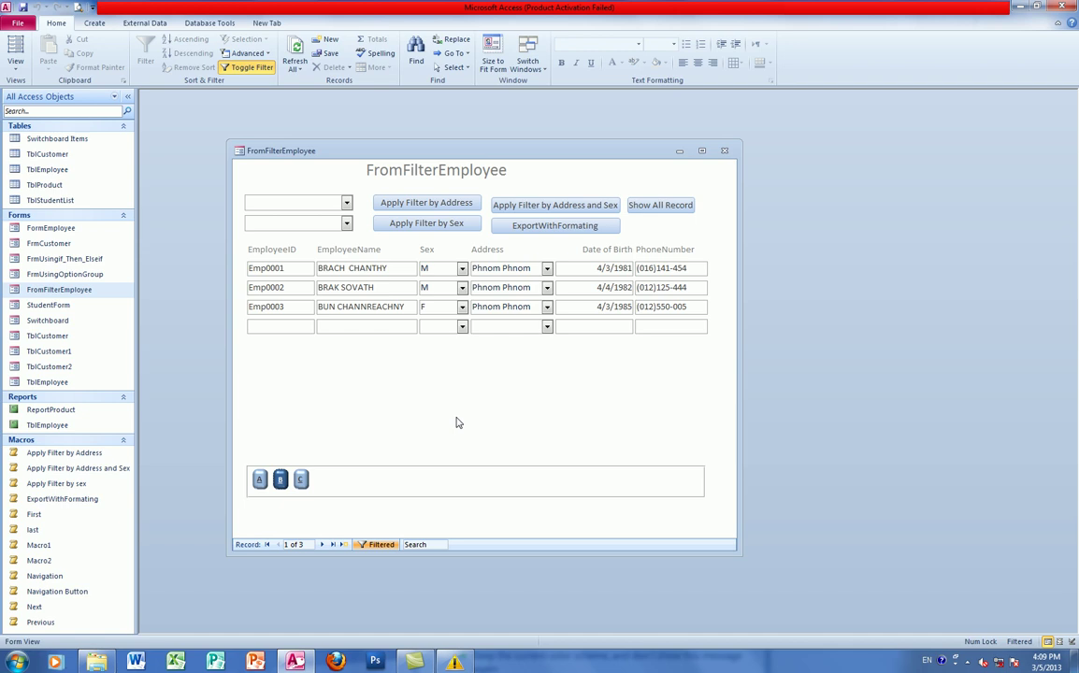
Return the form to Design View and turn off the Use Theme property of the A toggle button.
click(14, 66)
click(28, 146)
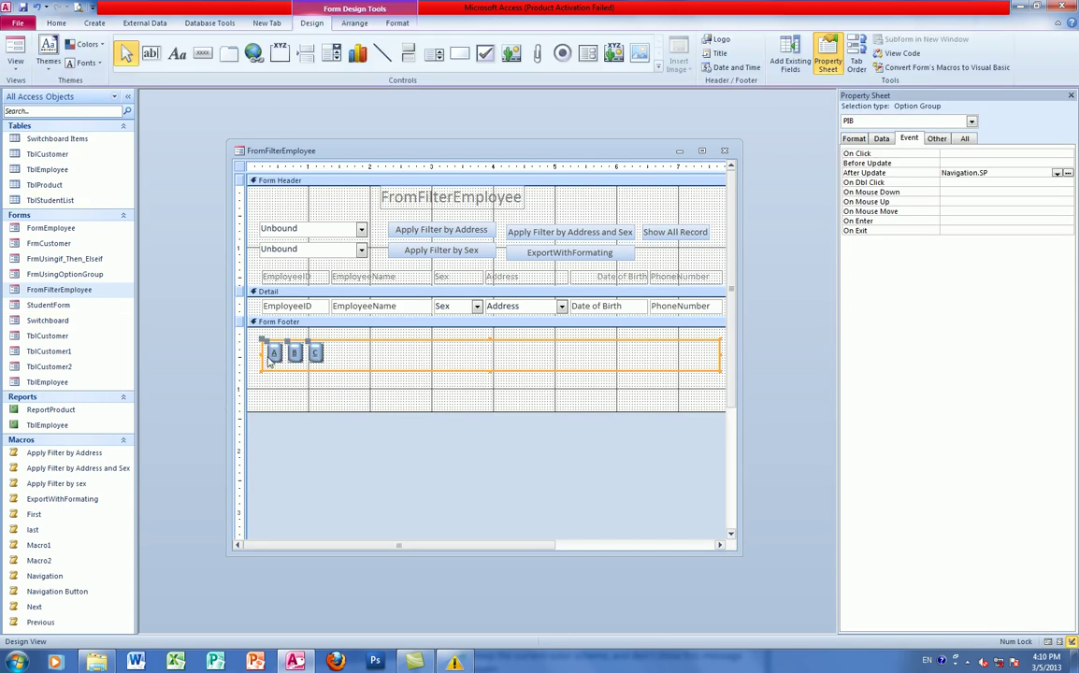
click(854, 138)
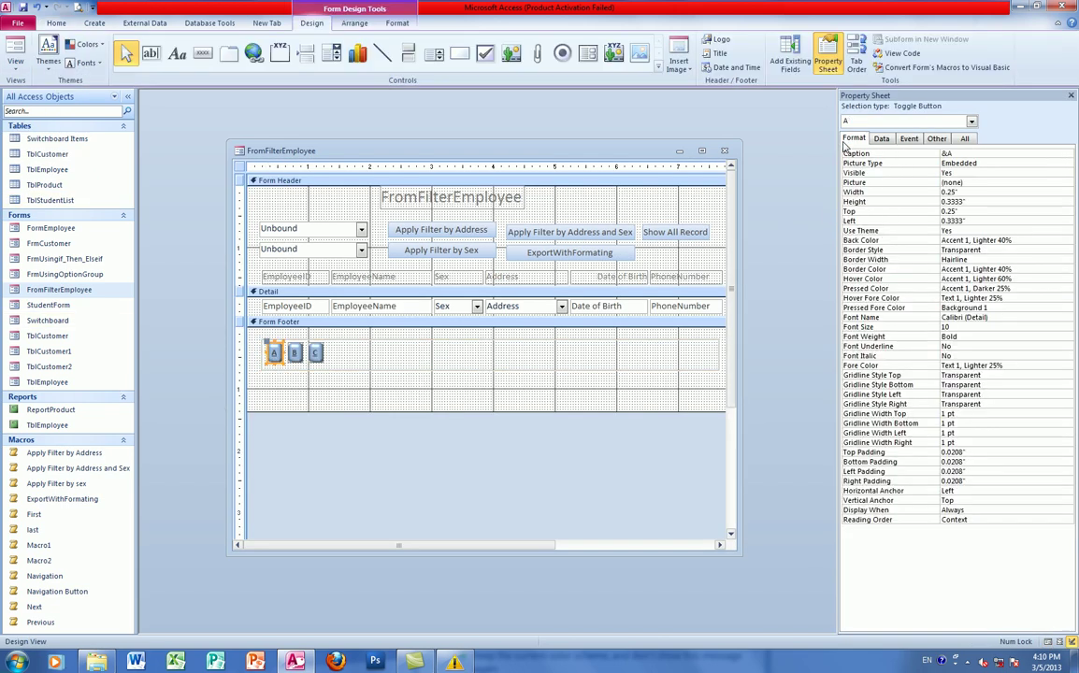
click(992, 250)
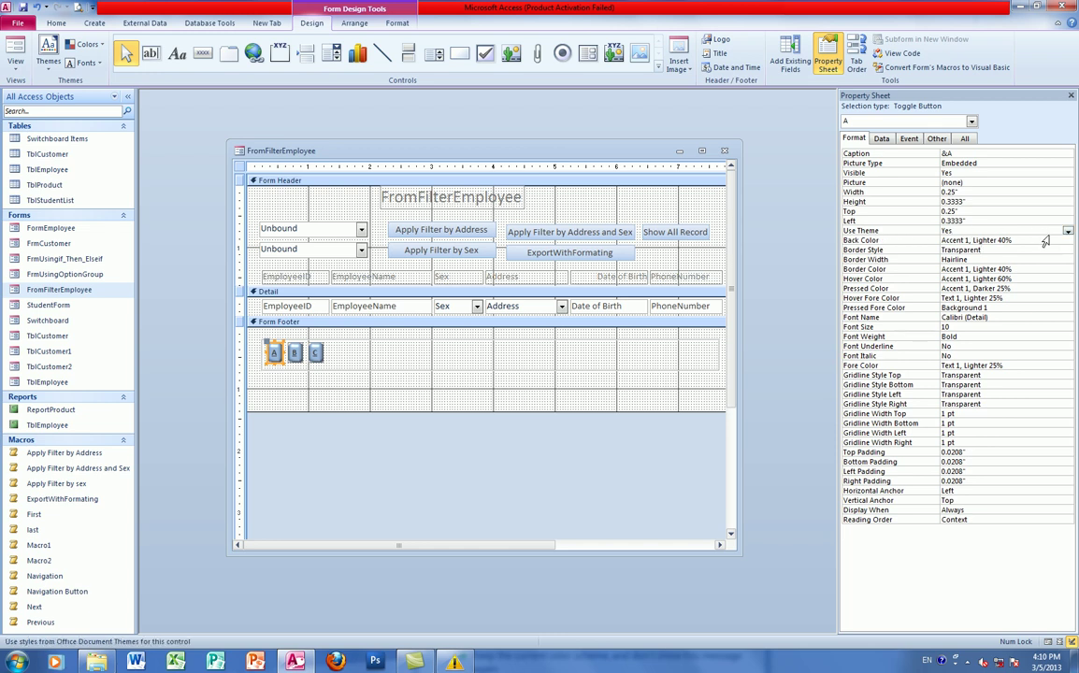
click(963, 230)
click(1010, 248)
click(285, 383)
Show the form in Form View and test the restyled A toggle button's filter.
click(15, 60)
click(37, 83)
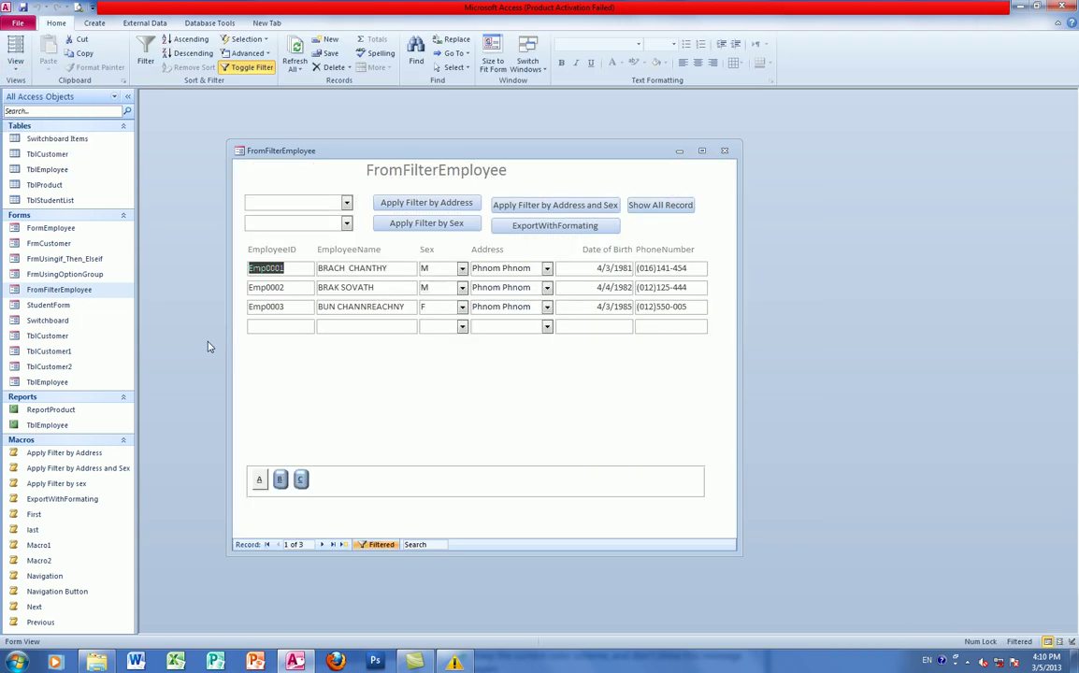
click(259, 480)
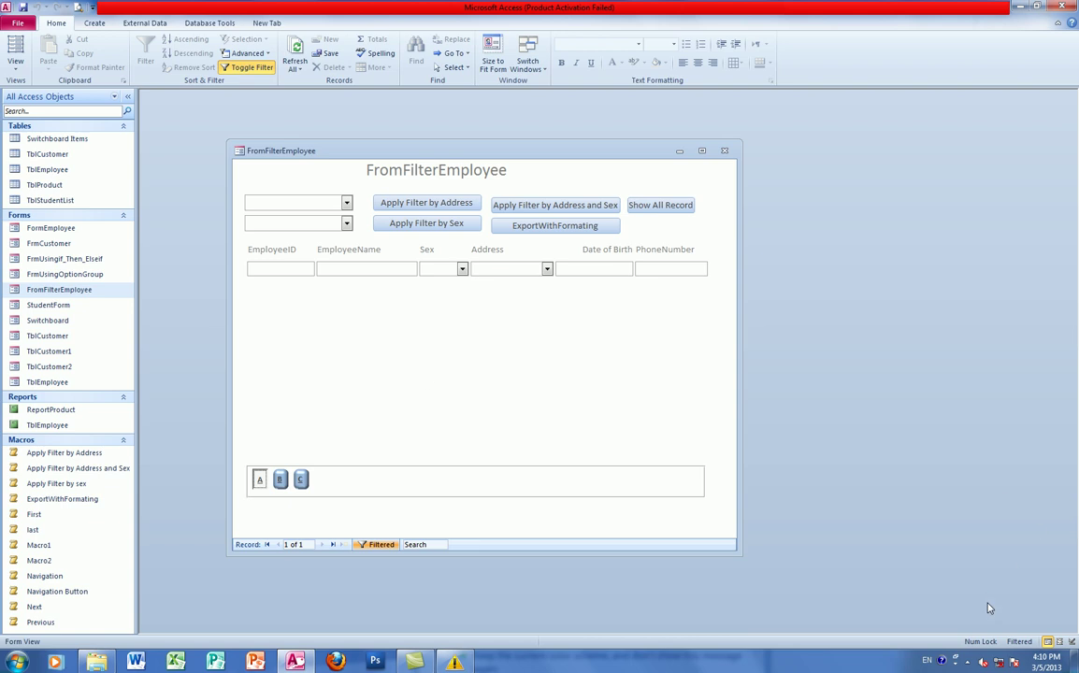
click(955, 661)
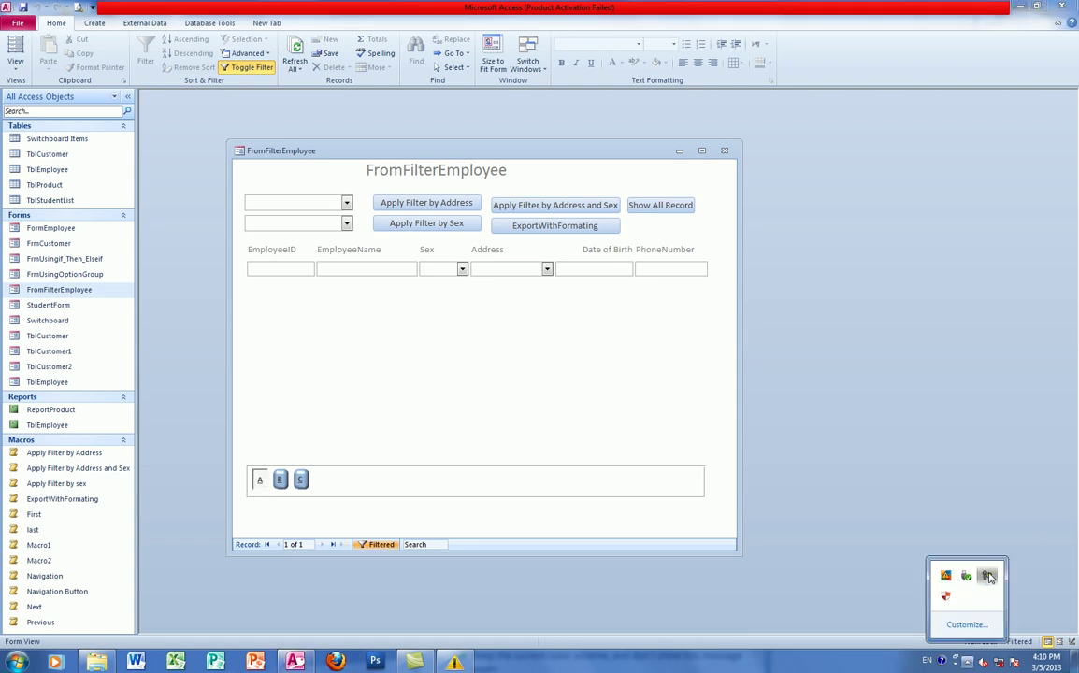
click(989, 578)
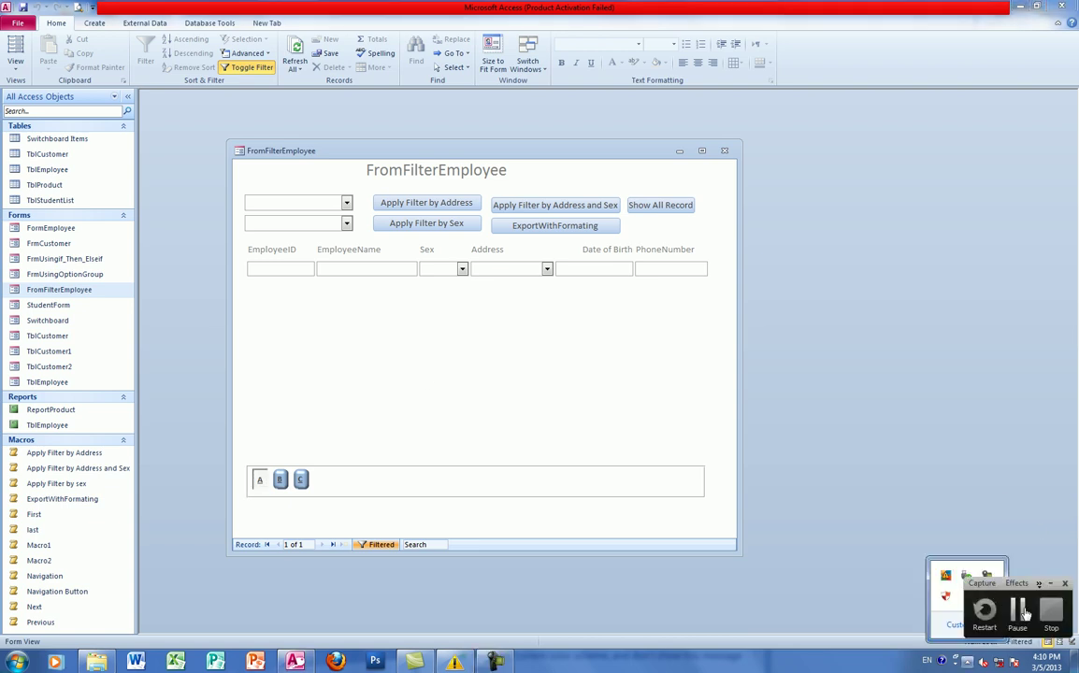